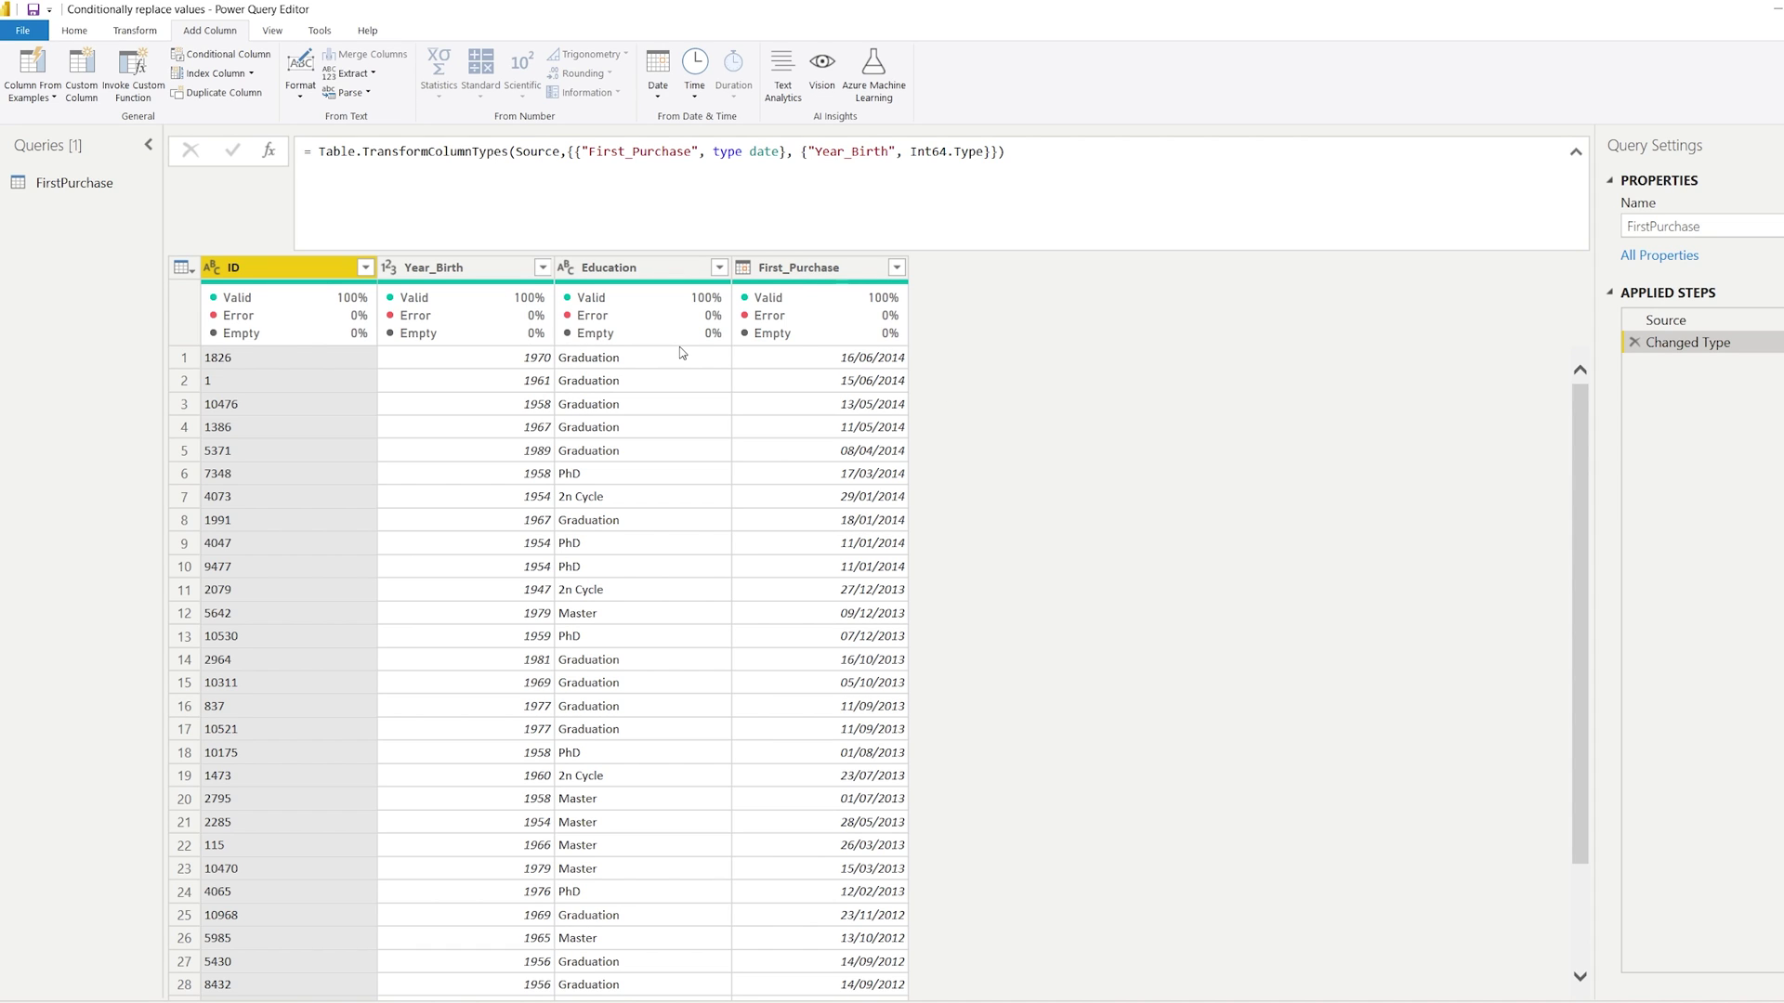
Step: Add a Name of Day column from First_Purchase showing each purchase date's weekday
{"action": "left_click", "coordinate": [839, 270]}
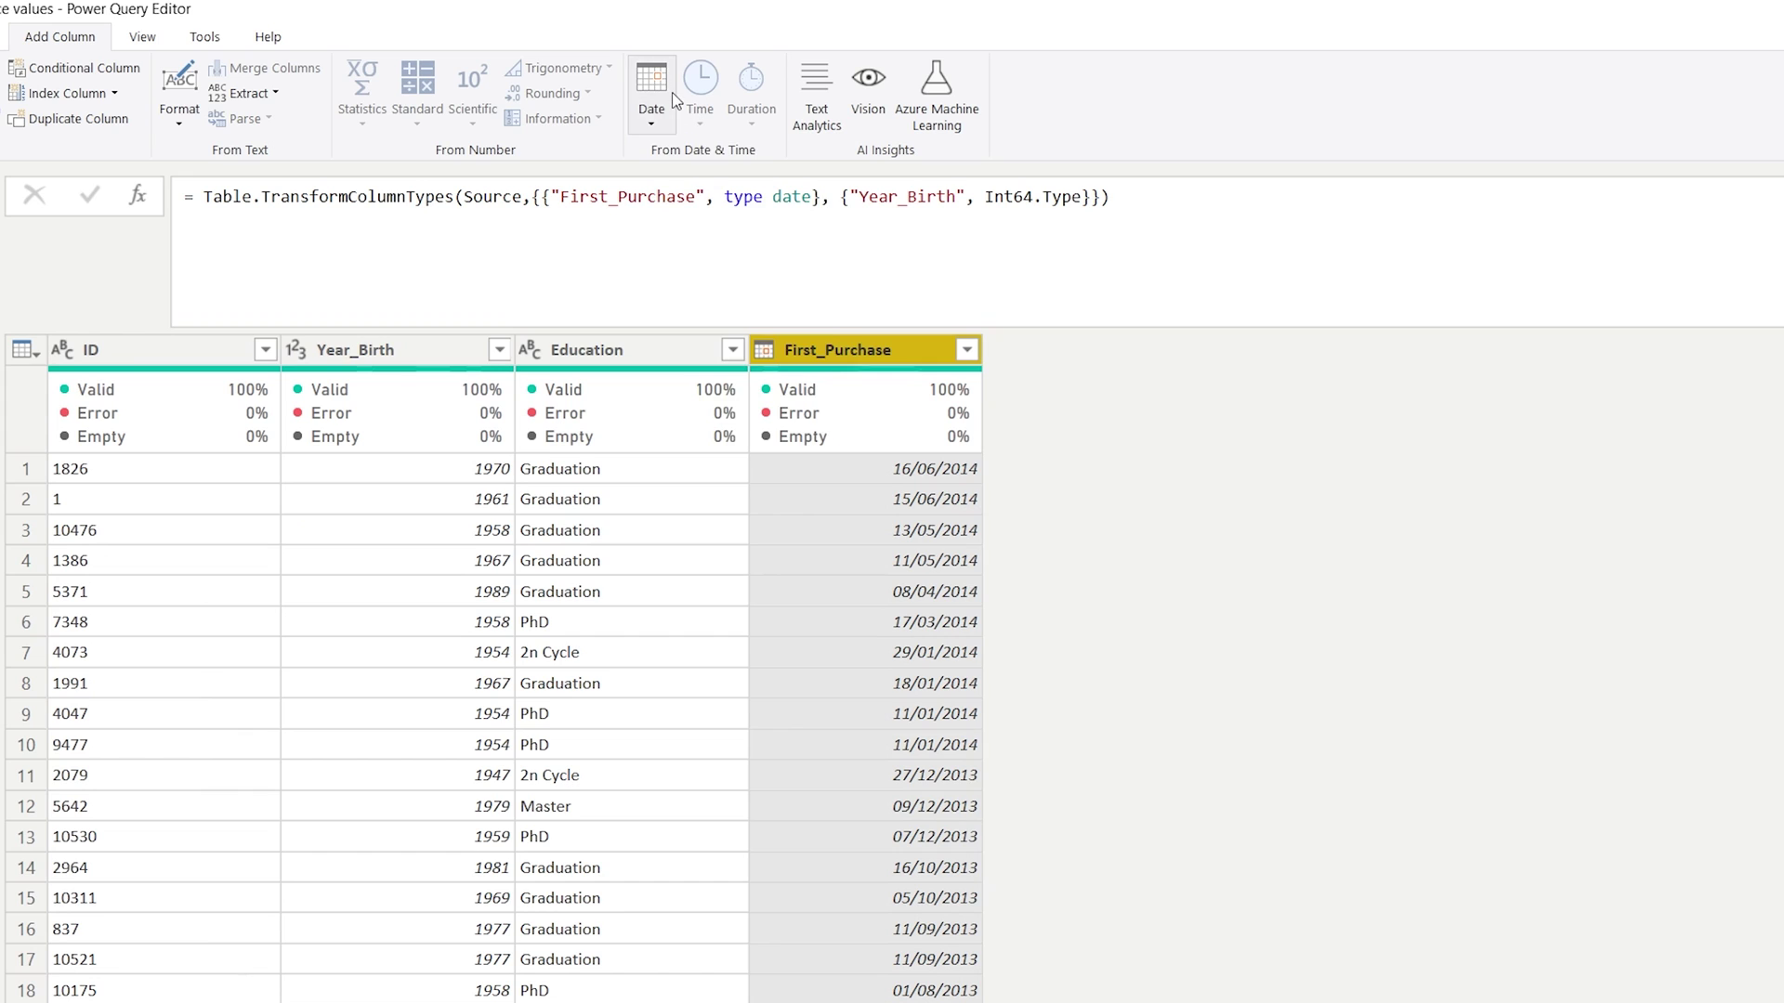
{"action": "left_click", "coordinate": [671, 92]}
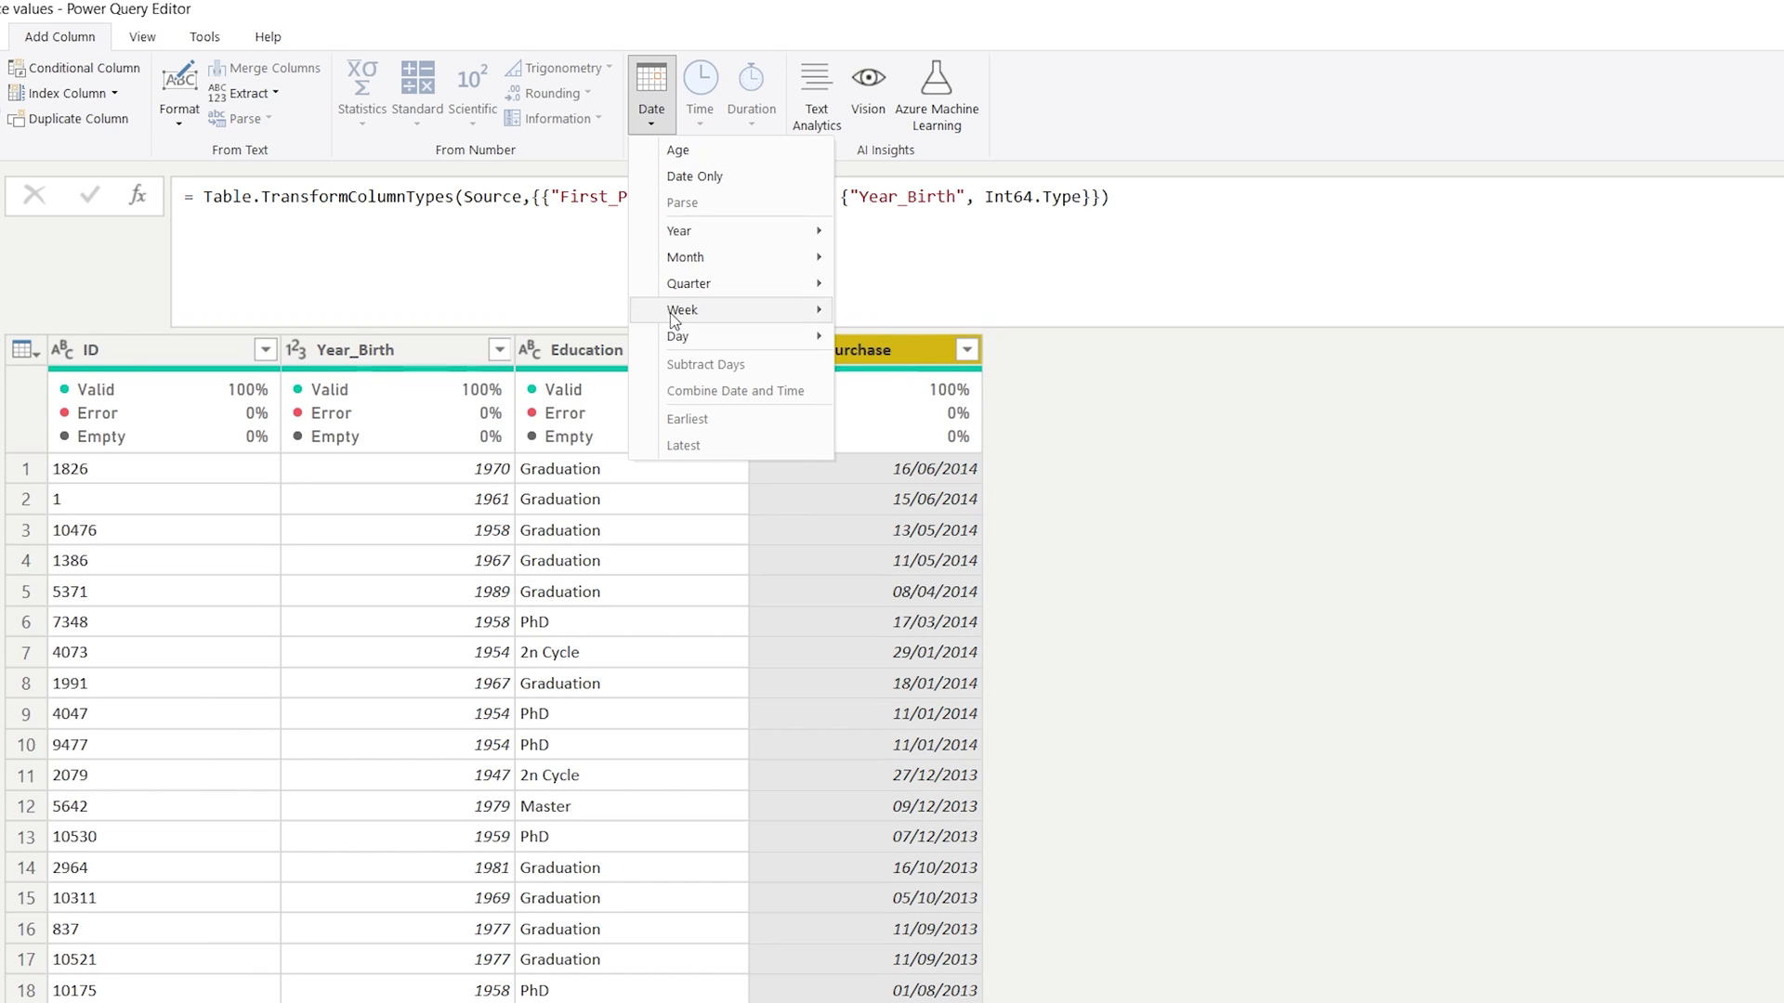
{"action": "mouse_move", "coordinate": [691, 338]}
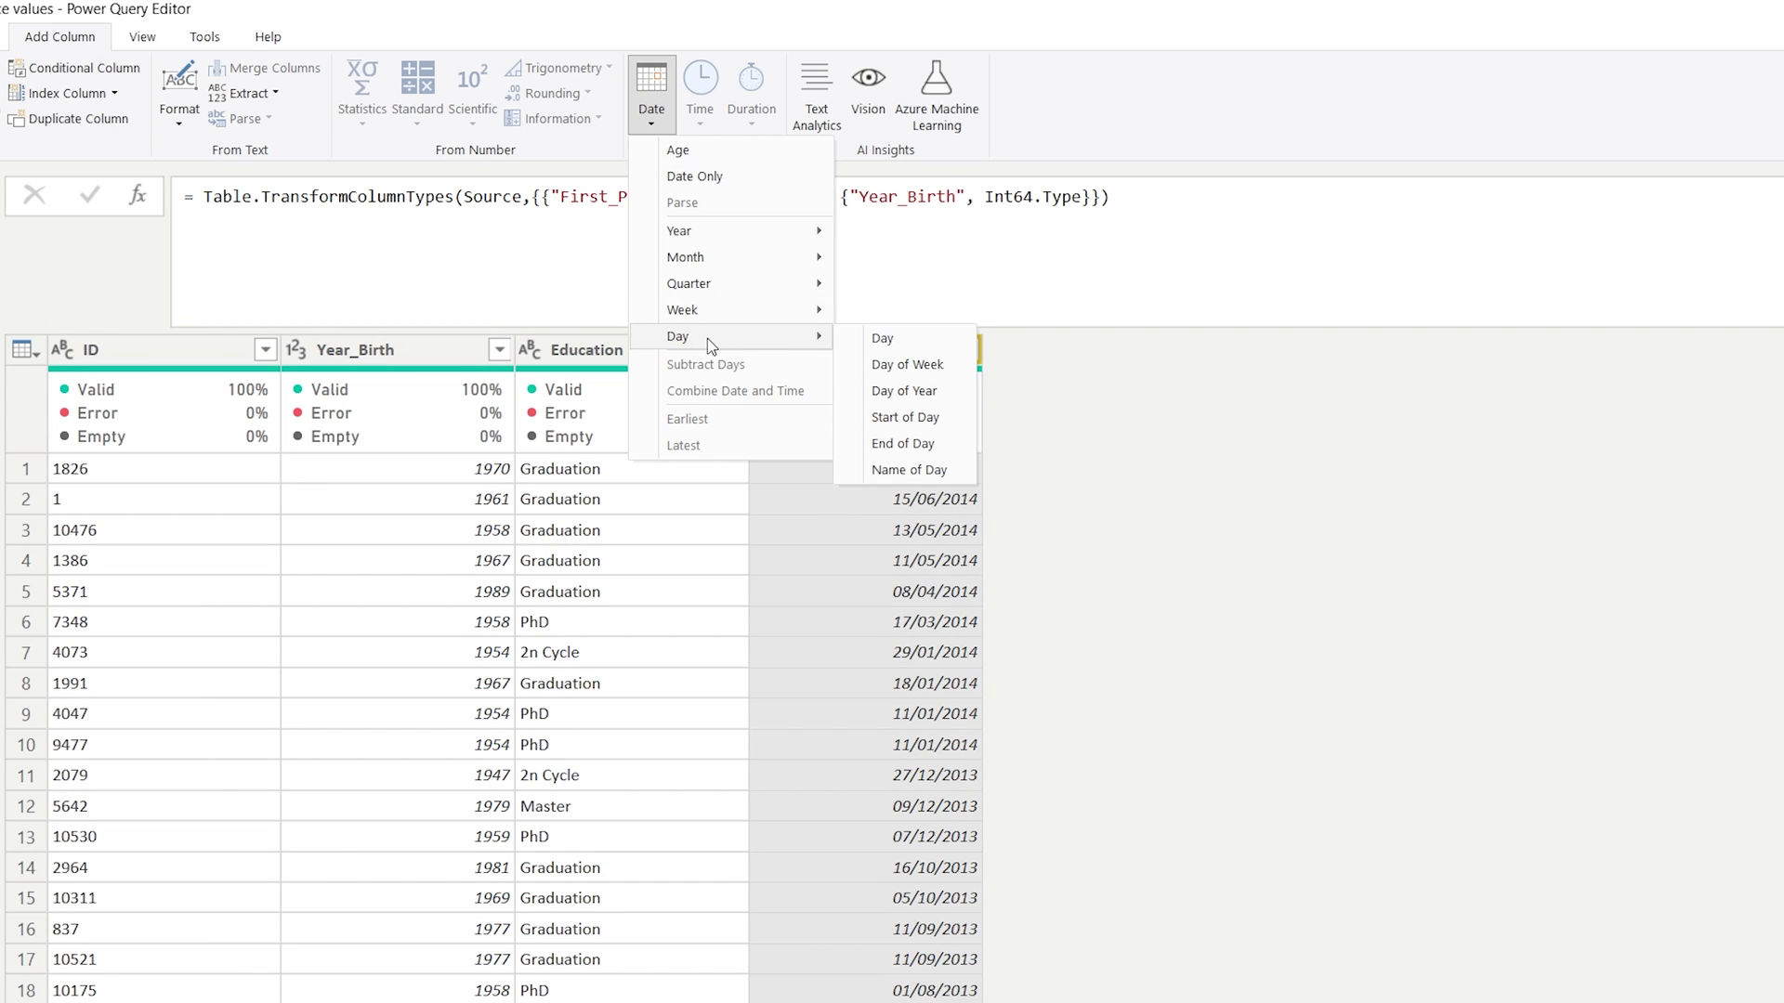
{"action": "left_click", "coordinate": [957, 472]}
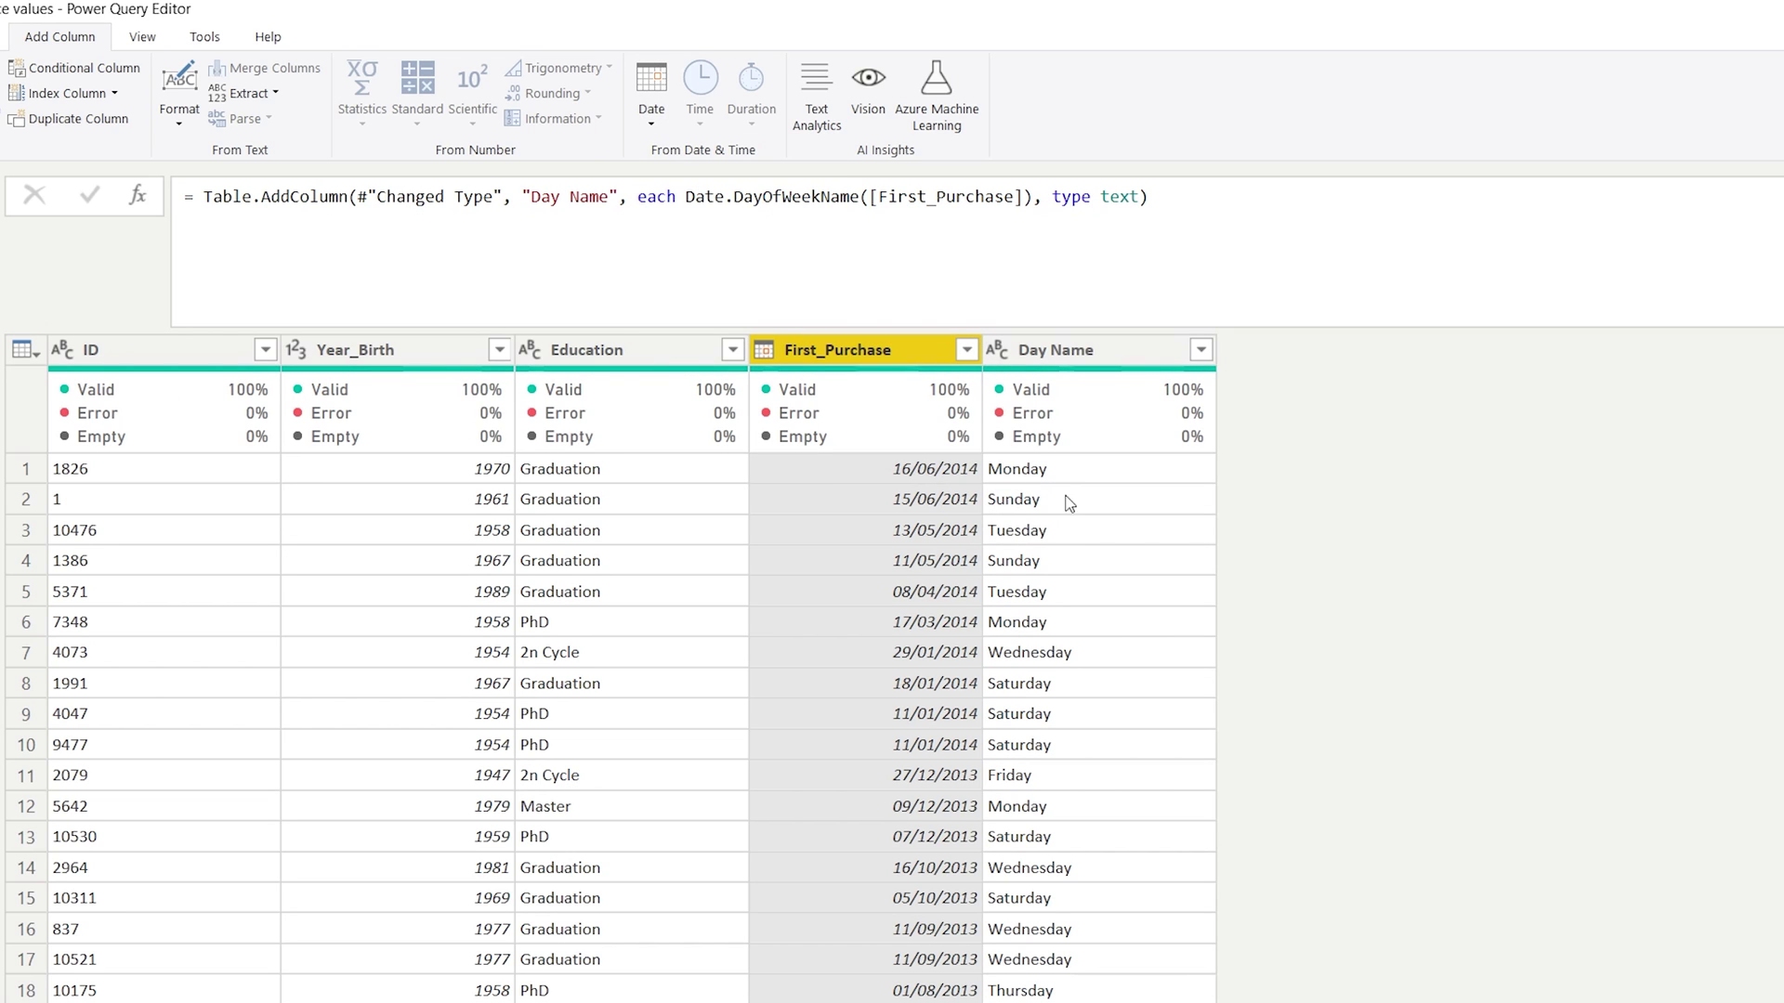
{"action": "mouse_move", "coordinate": [962, 427]}
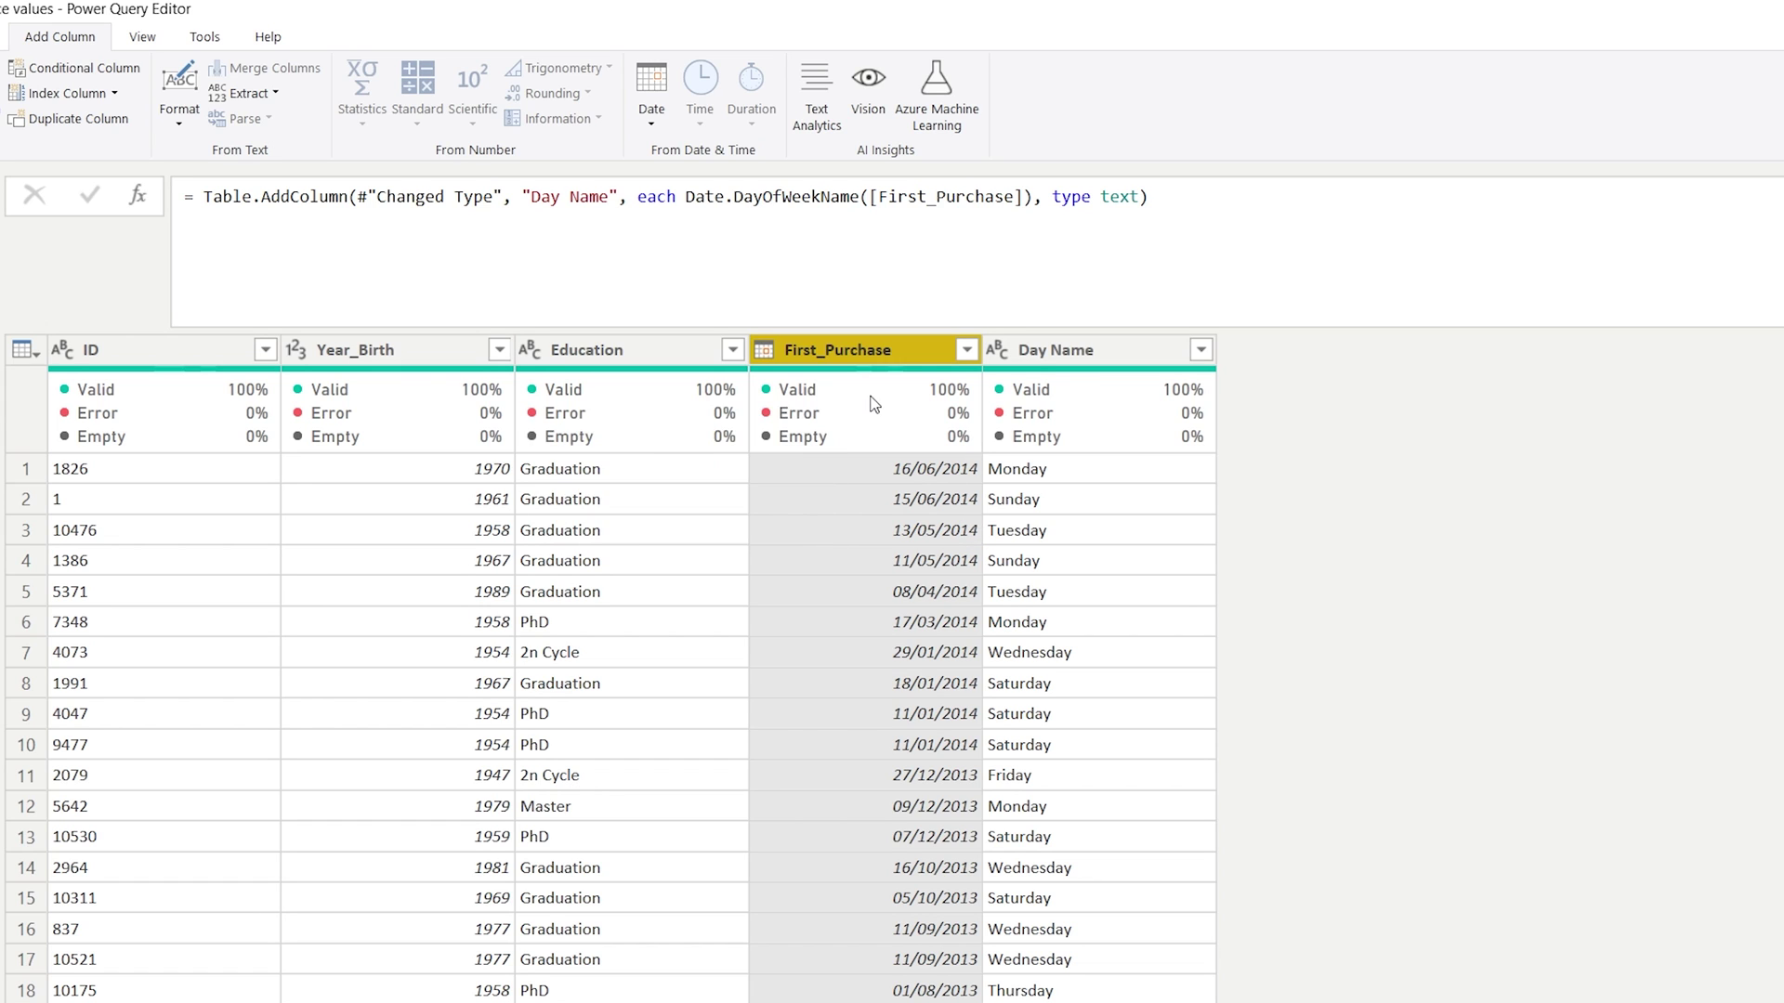
Step: Add a Month > End of Month column from First_Purchase giving each month's last day
{"action": "left_click", "coordinate": [651, 104]}
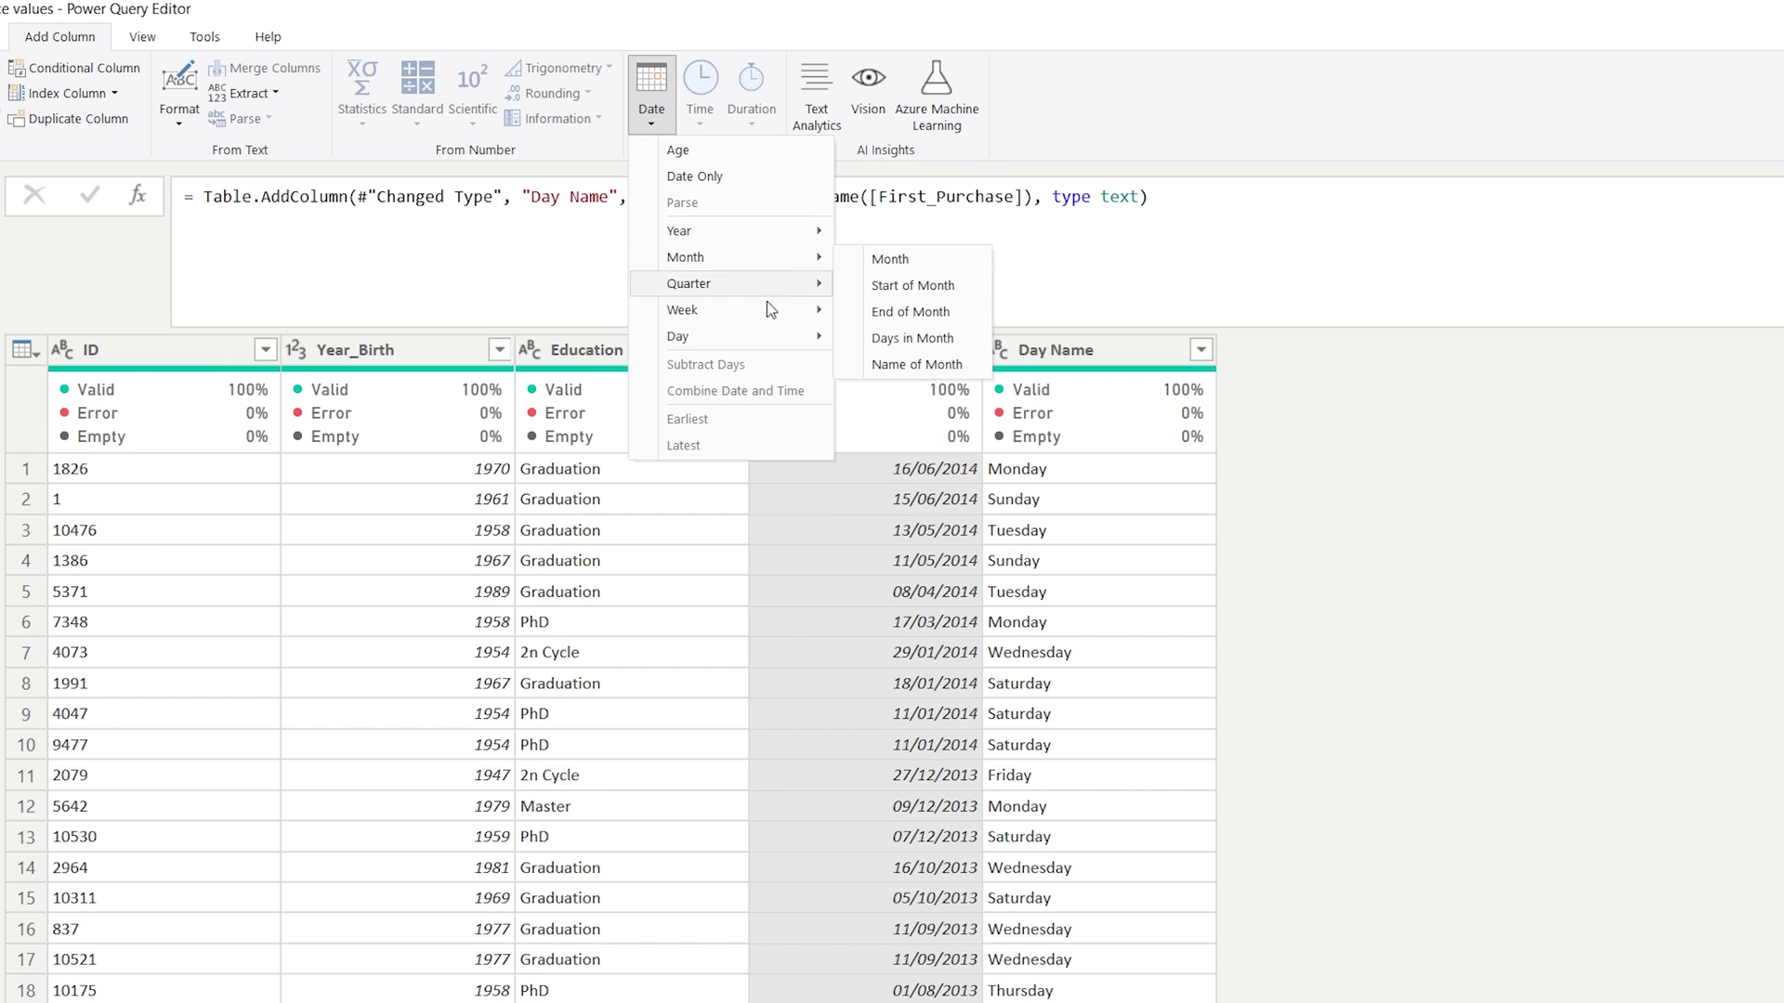
{"action": "mouse_move", "coordinate": [760, 347]}
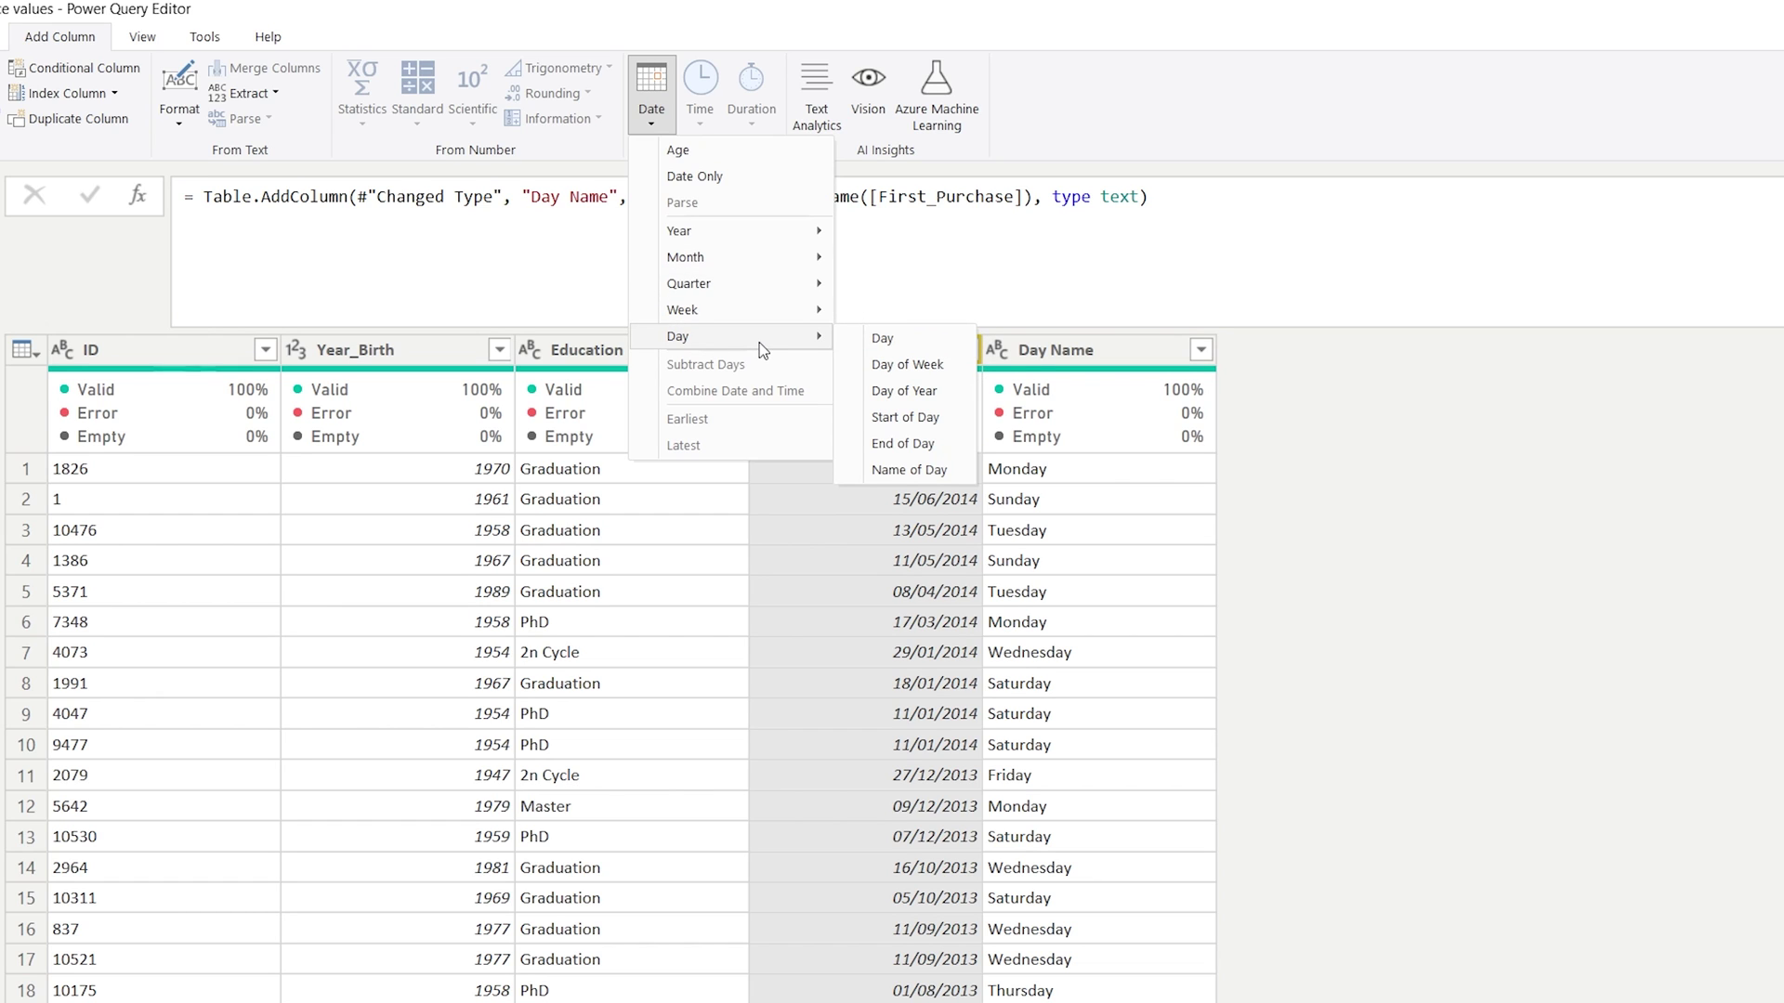
{"action": "mouse_move", "coordinate": [767, 260]}
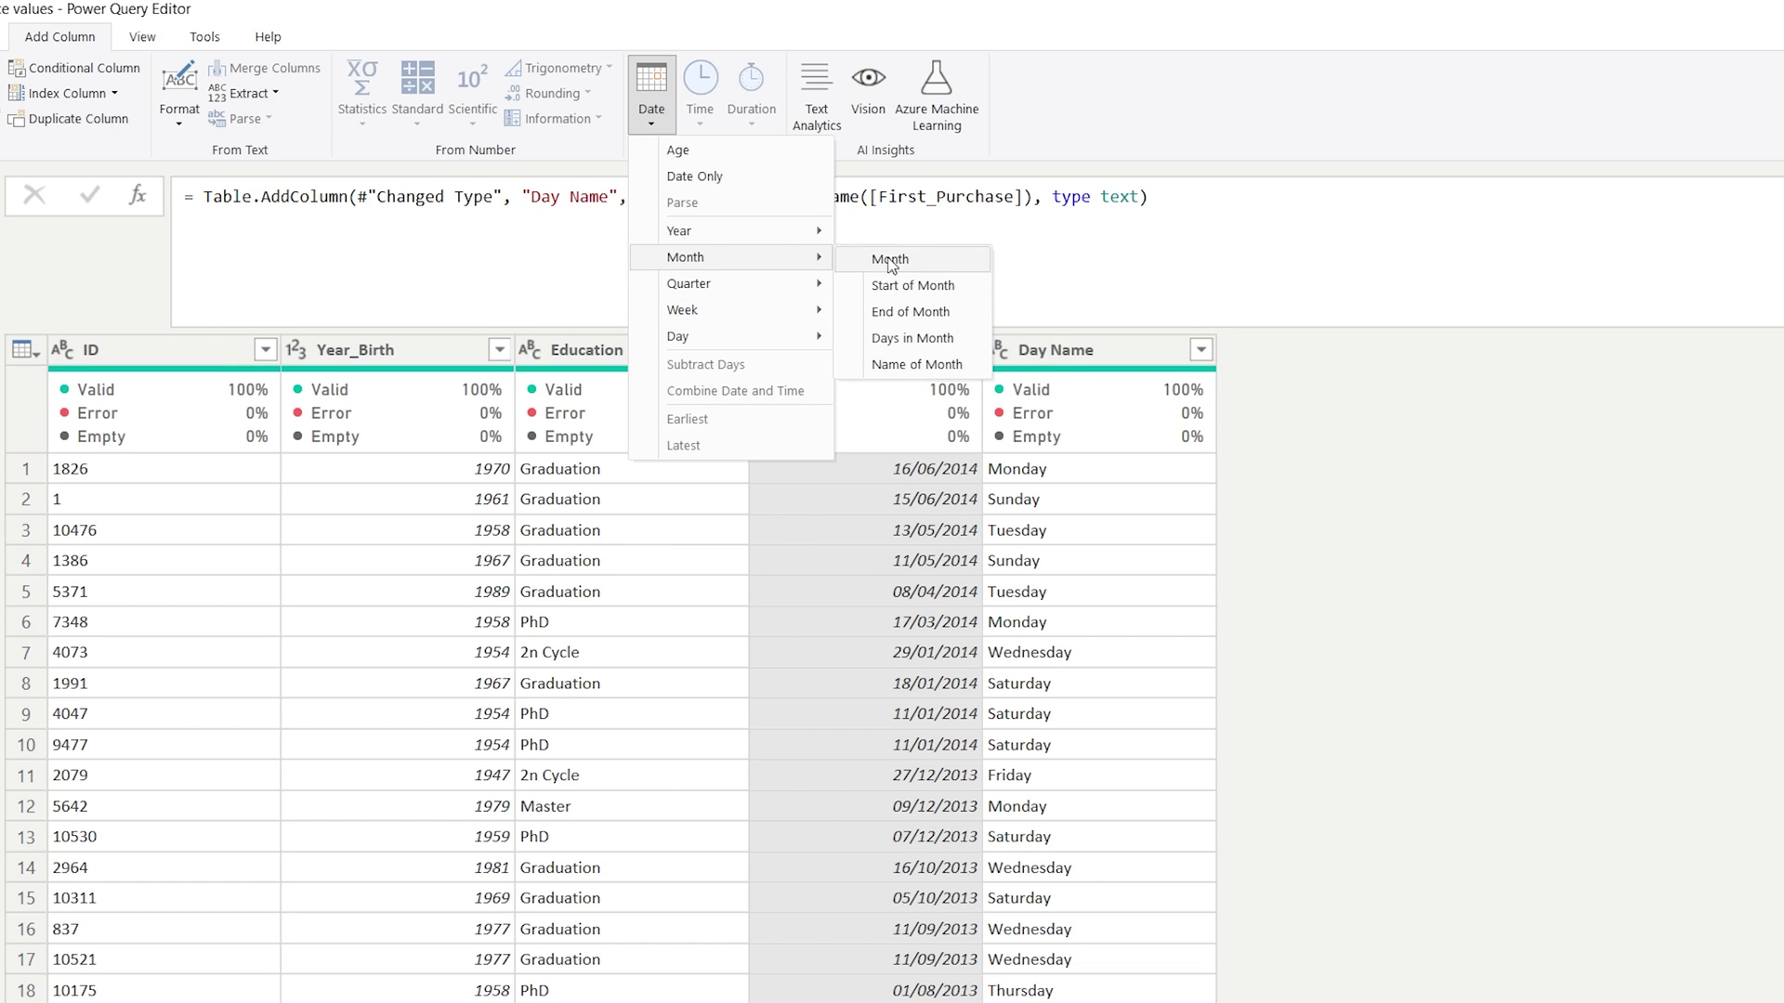
{"action": "left_click", "coordinate": [923, 314]}
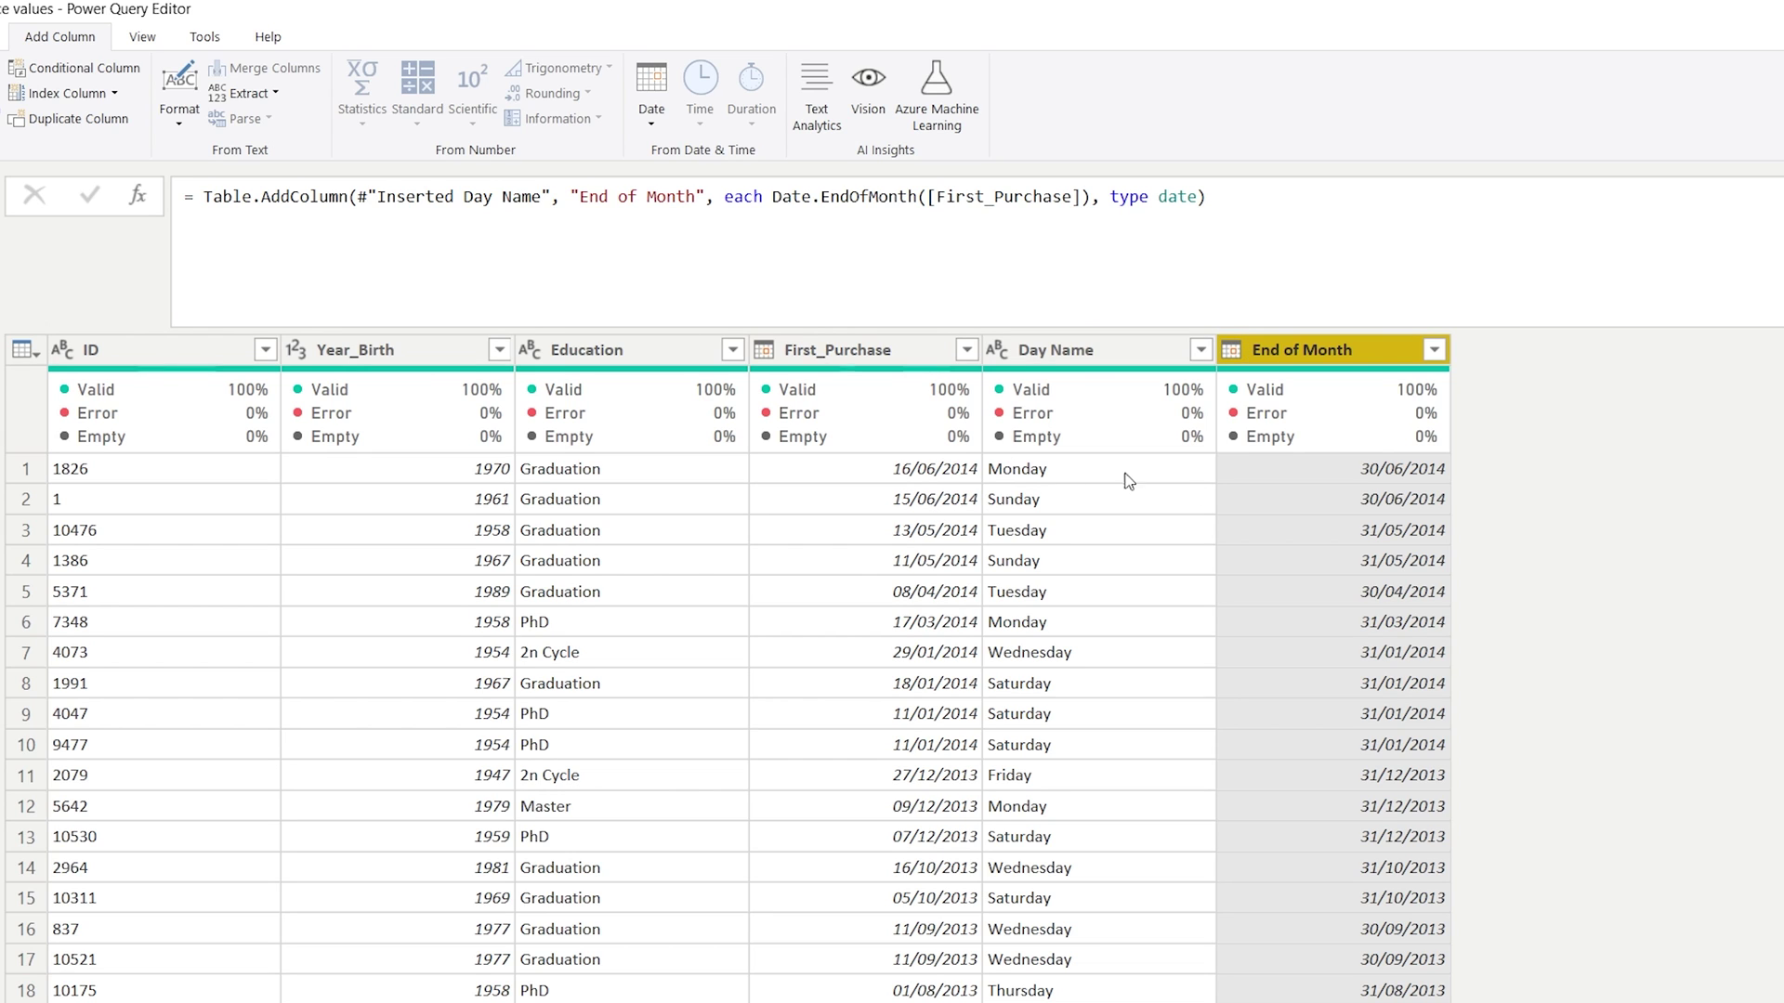
Step: Wrap the End of Month formula in Date.AddDays(..., 1) to return the next month's first day
{"action": "left_click", "coordinate": [770, 197]}
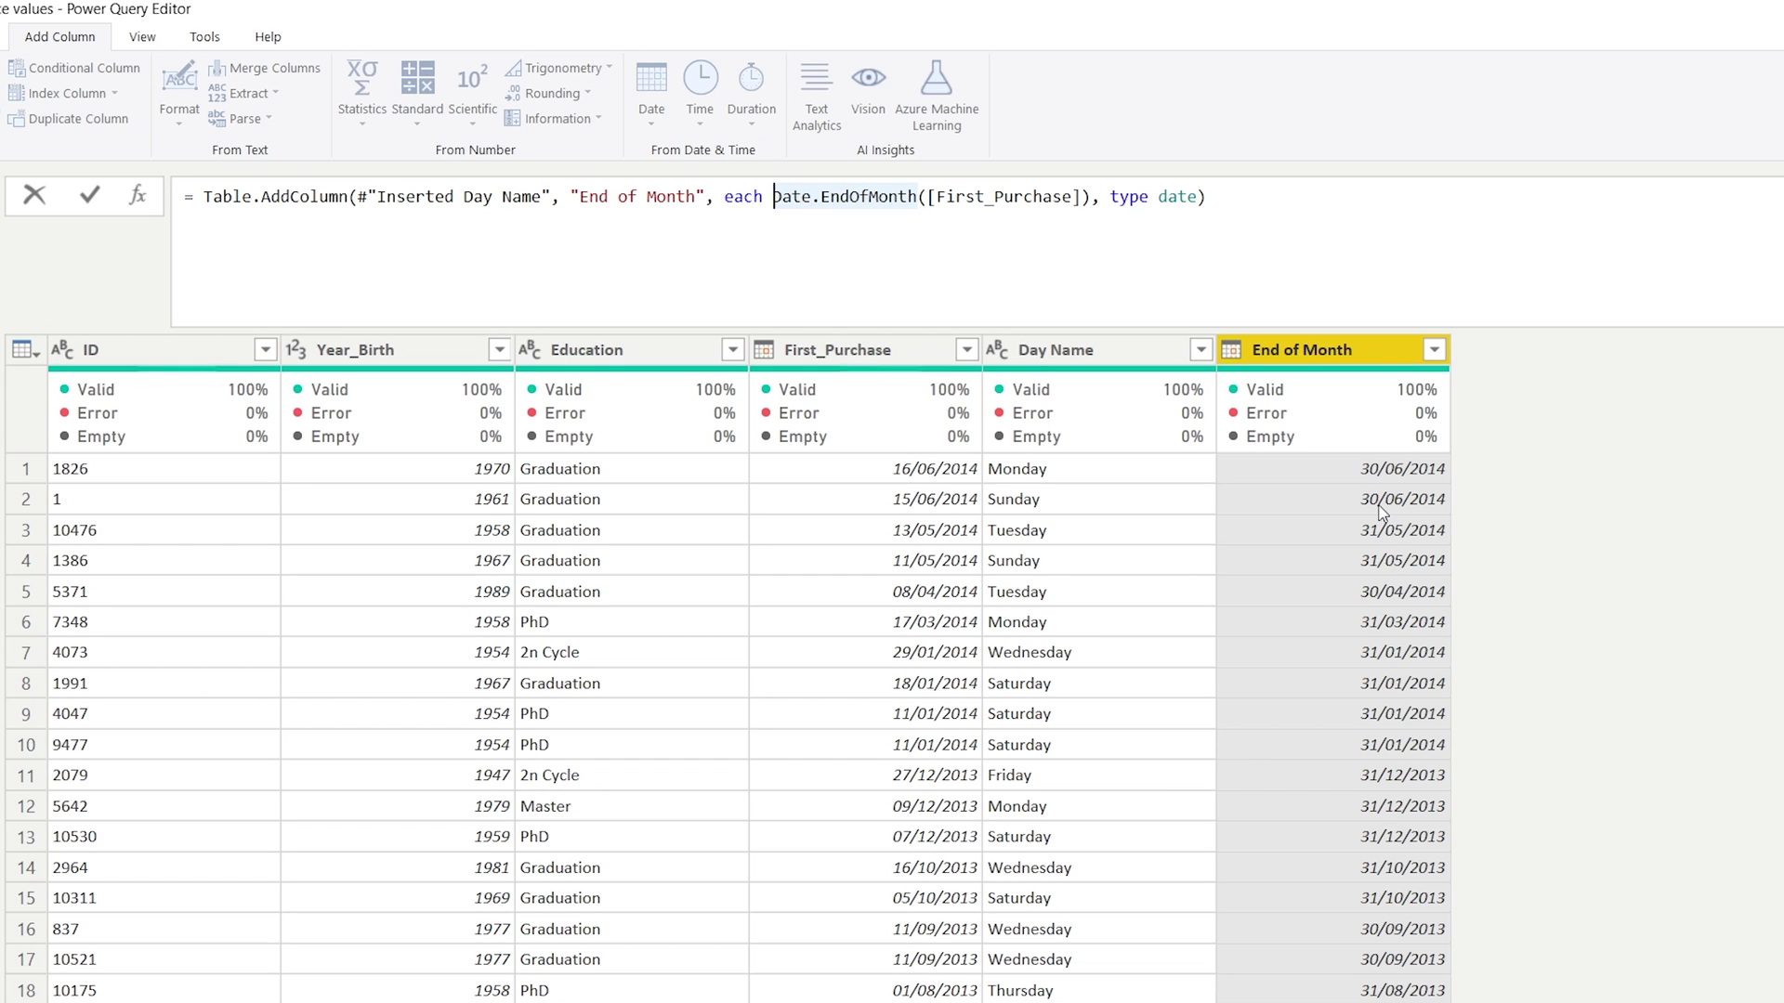
{"action": "type", "text": "Date.Add"}
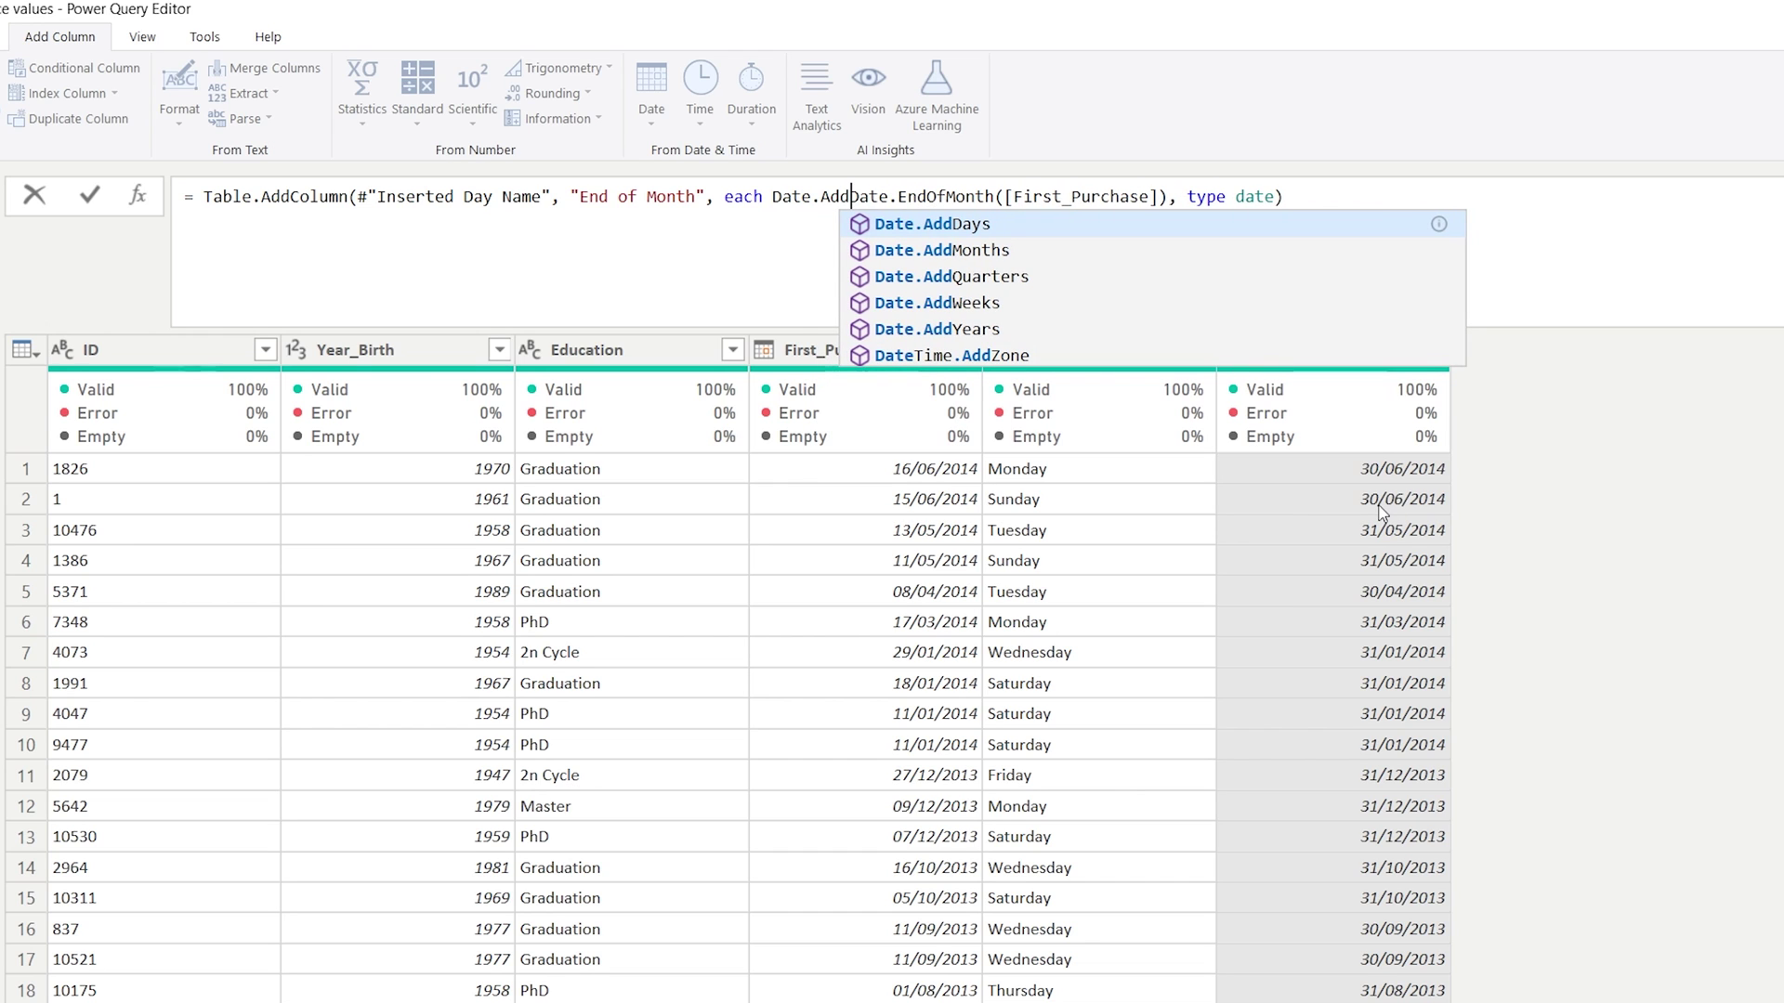
{"action": "type", "text": "Days( Da"}
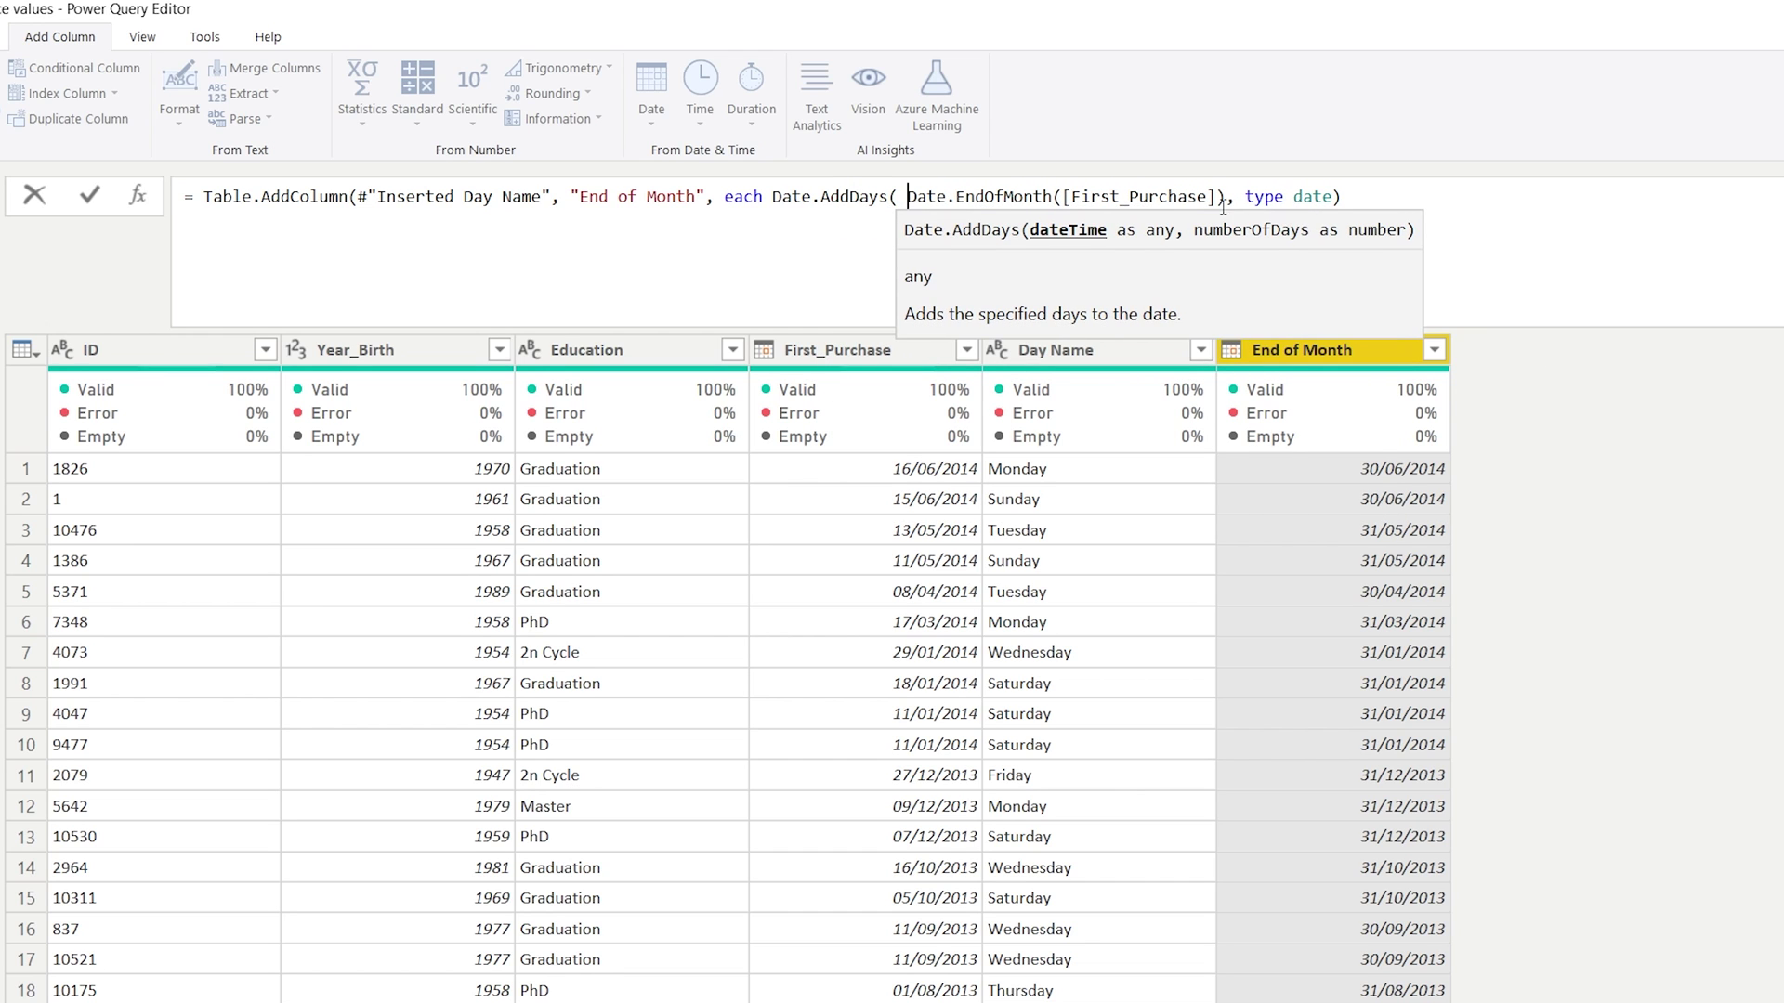
{"action": "left_click", "coordinate": [1375, 270]}
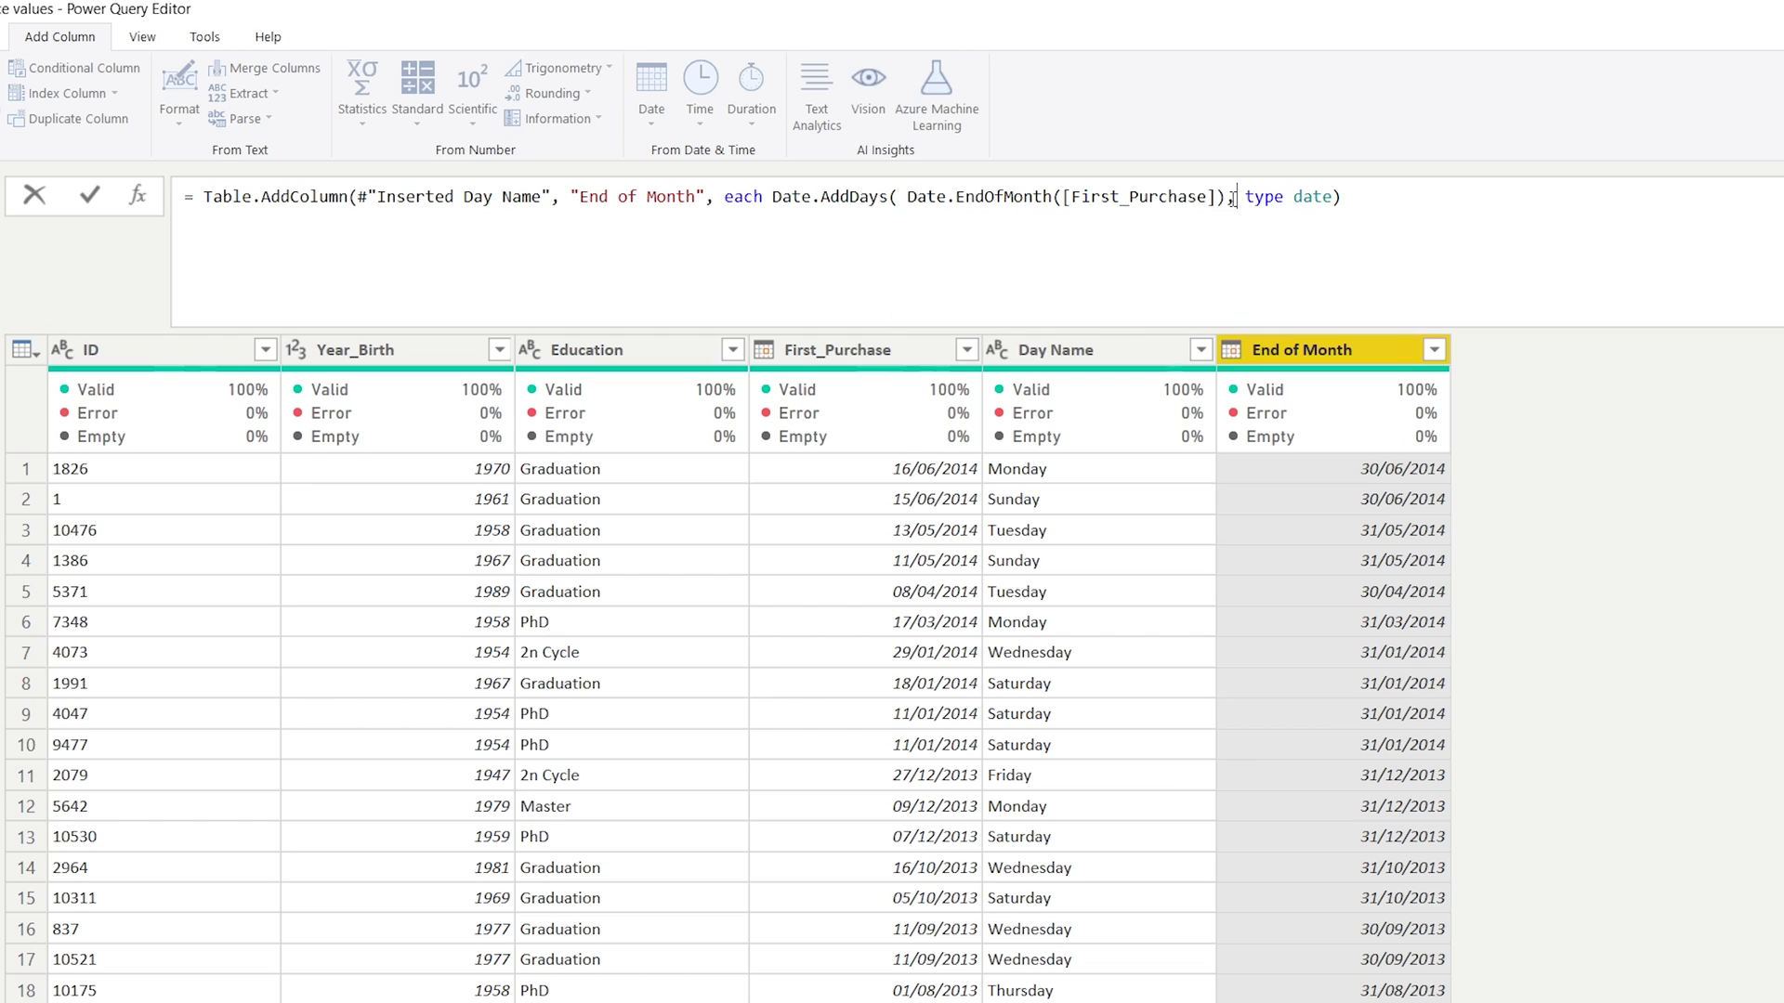
{"action": "key", "text": "Left"}
{"action": "key", "text": "Left"}
{"action": "key", "text": "Left"}
{"action": "key", "text": "Left"}
{"action": "key", "text": "Left"}
{"action": "key", "text": "Left"}
{"action": "key", "text": "Left"}
{"action": "key", "text": "Left"}
{"action": "key", "text": "Left"}
{"action": "key", "text": "Left"}
{"action": "key", "text": "Left"}
{"action": "key", "text": "Left"}
{"action": "type", "text": ", 1 )"}
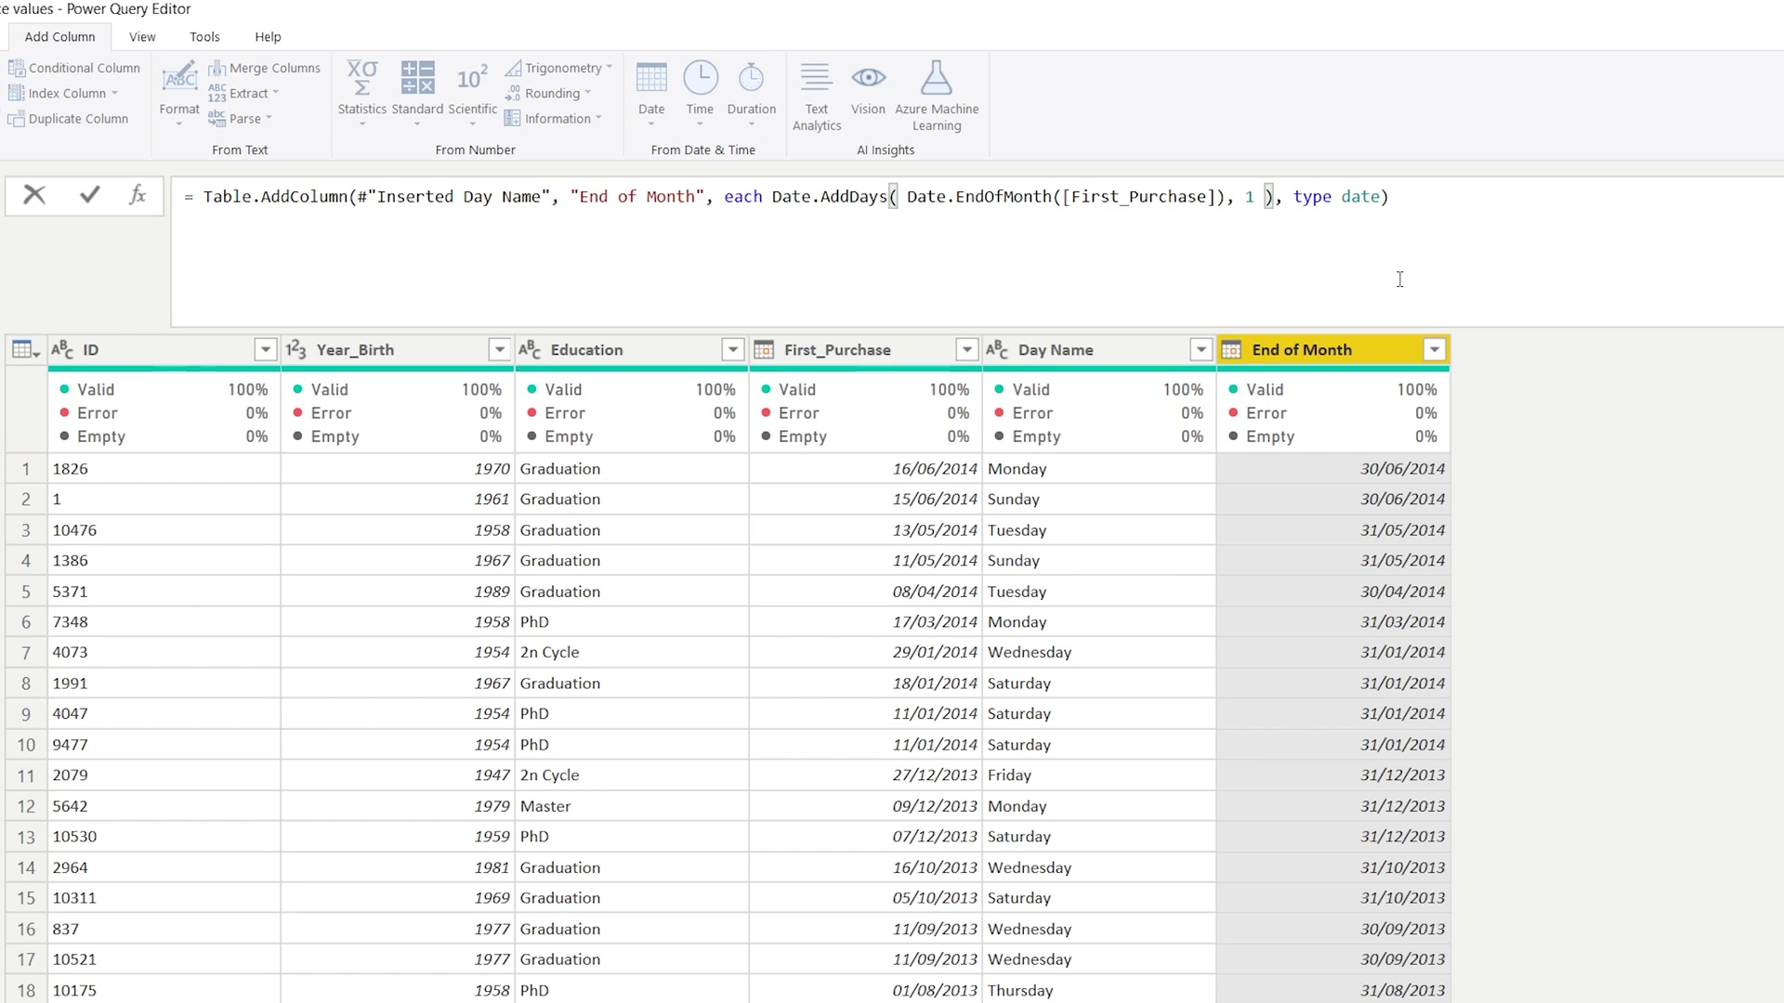
{"action": "key", "text": "Return"}
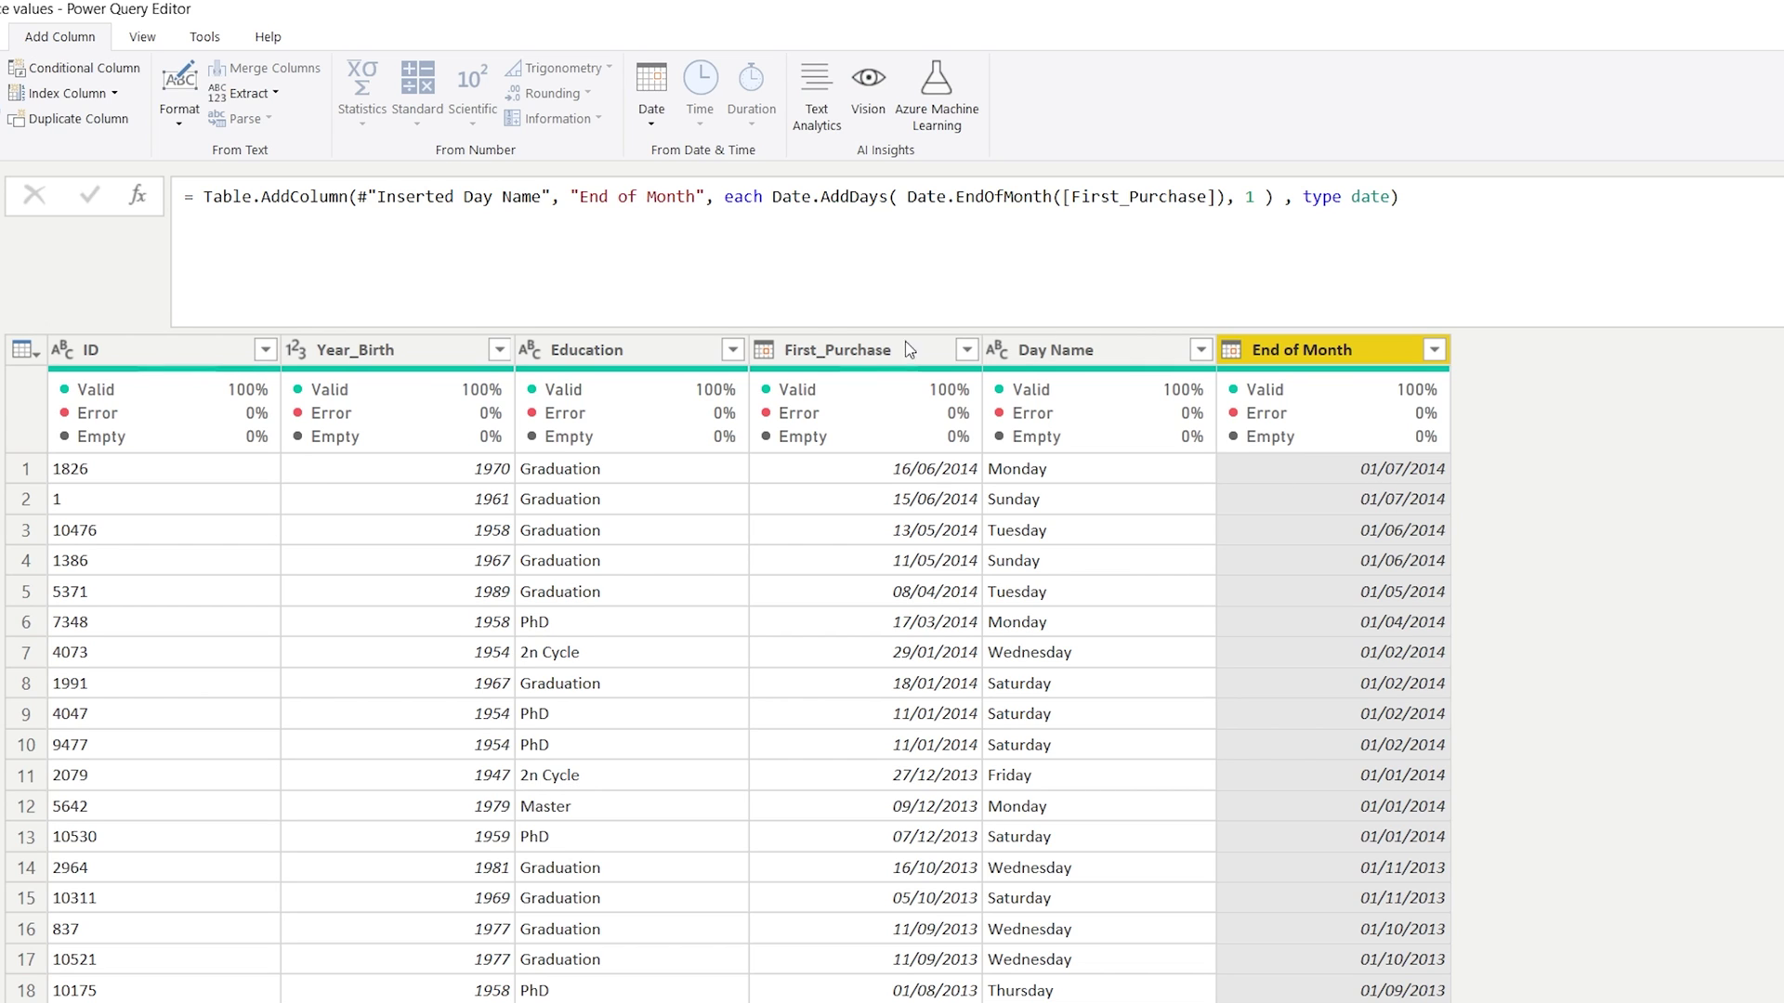
Step: Lay the End of Month formula over three lines, breaking before 'each' and 'type date'
{"action": "left_click", "coordinate": [724, 197]}
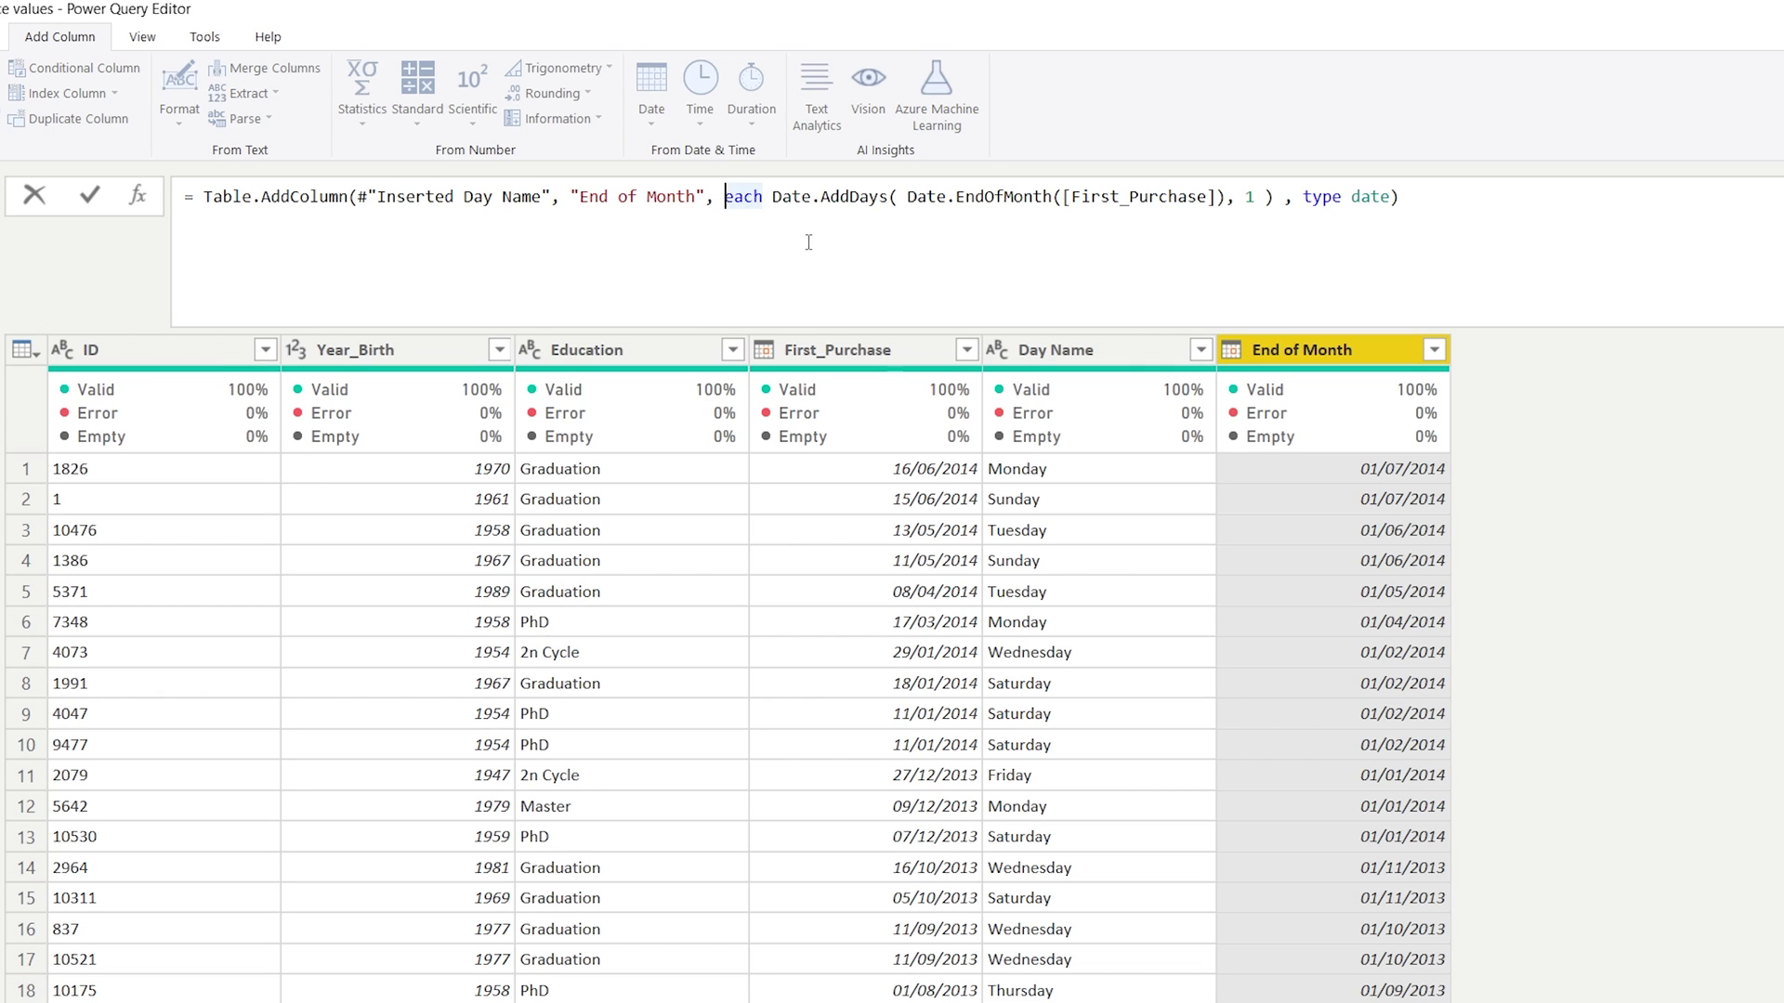
{"action": "key", "text": "shift+Return"}
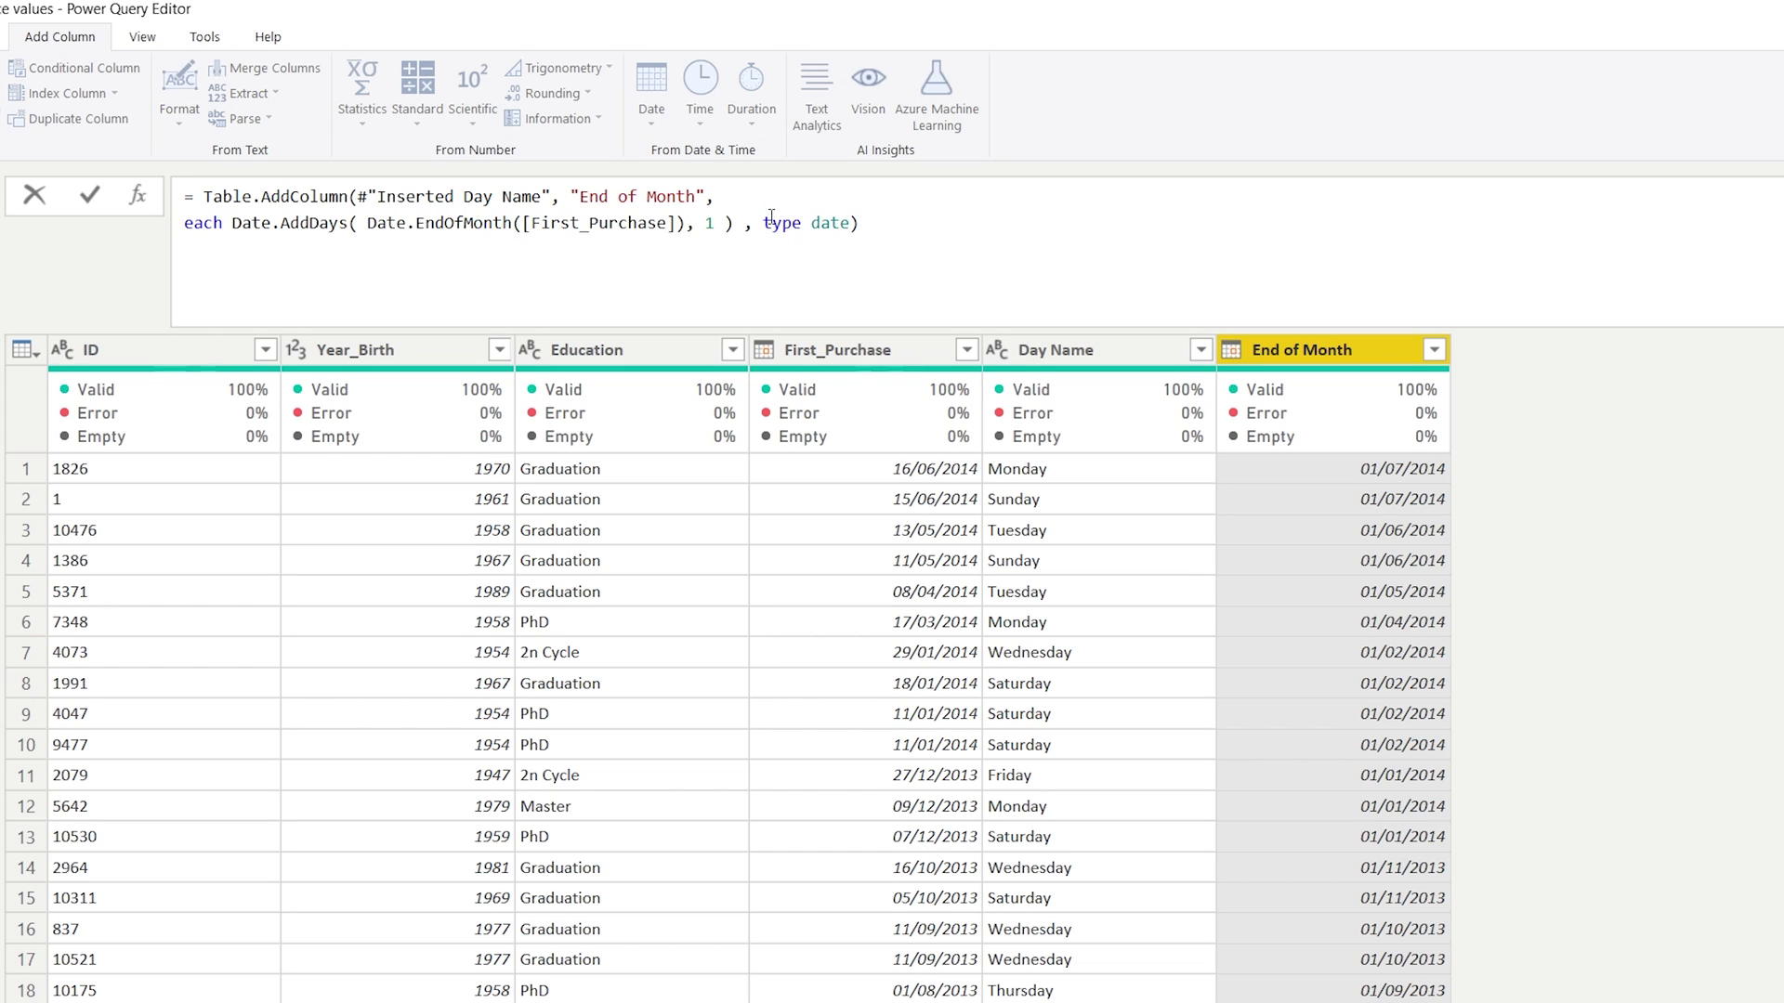
{"action": "left_click", "coordinate": [774, 224]}
{"action": "key", "text": "shift+Return"}
{"action": "key", "text": "Return"}
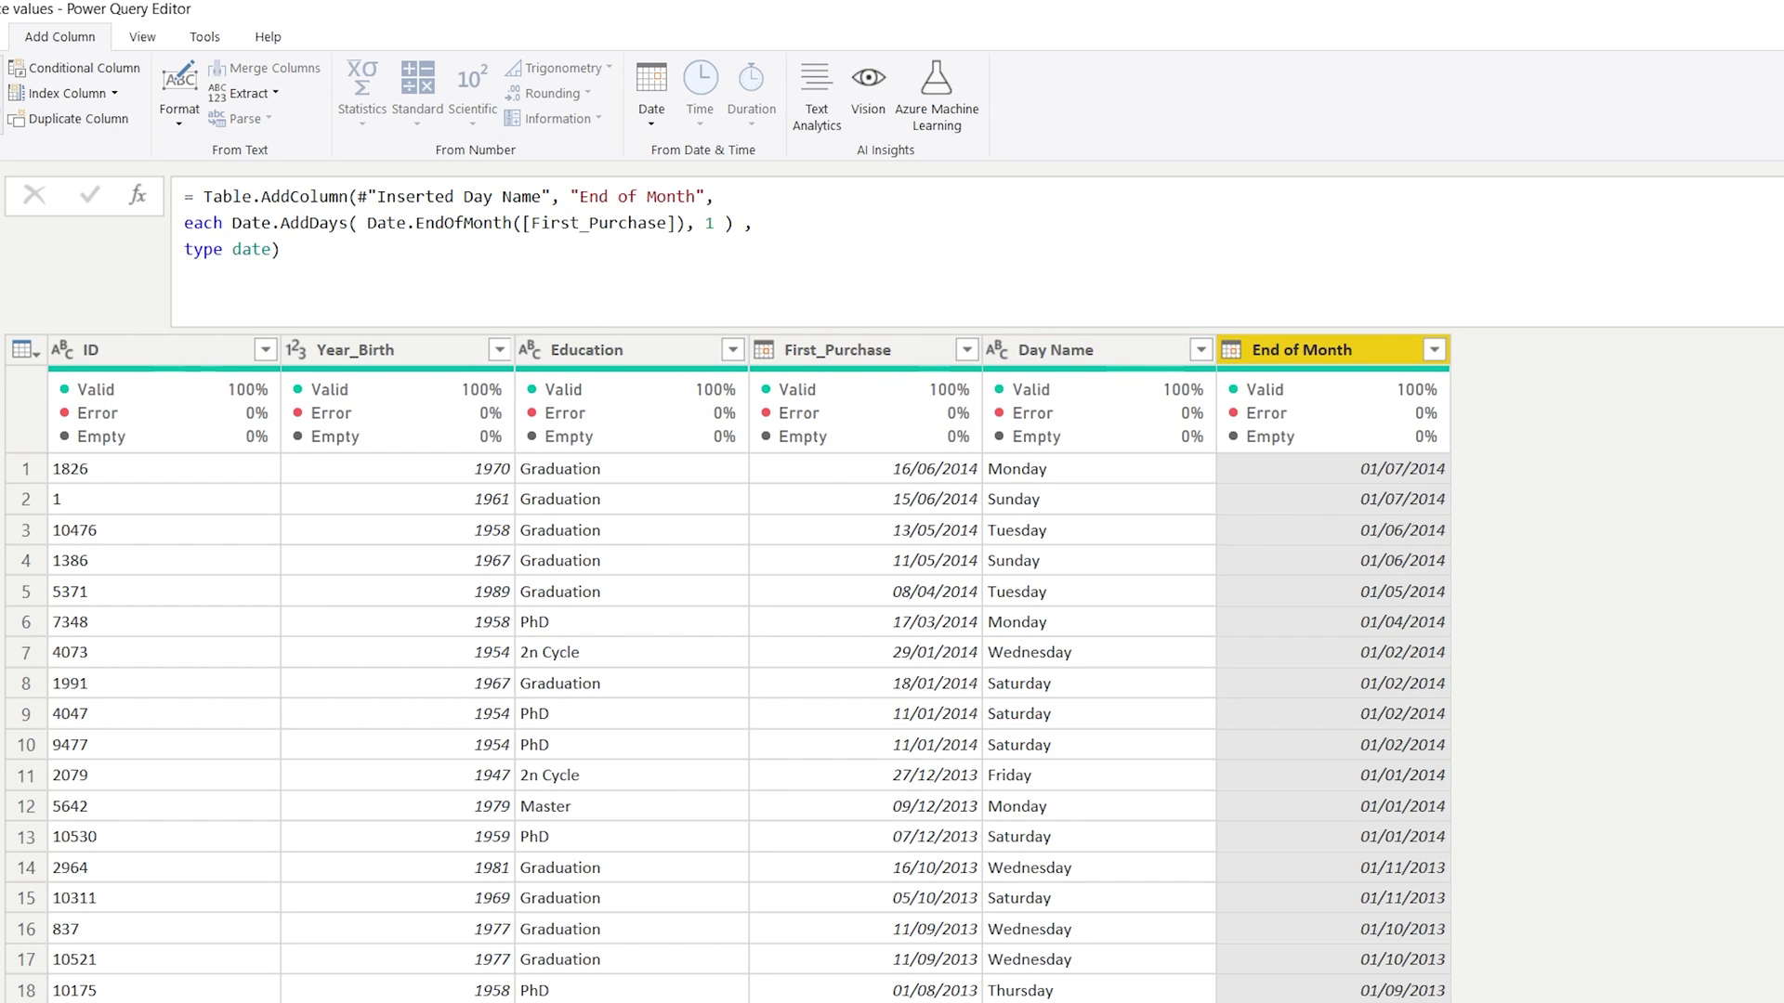
Step: Write a custom column formula = Date.EndOfWeek([First_Purchase]), fixing a duplicated Date prefix
{"action": "left_click", "coordinate": [2, 93]}
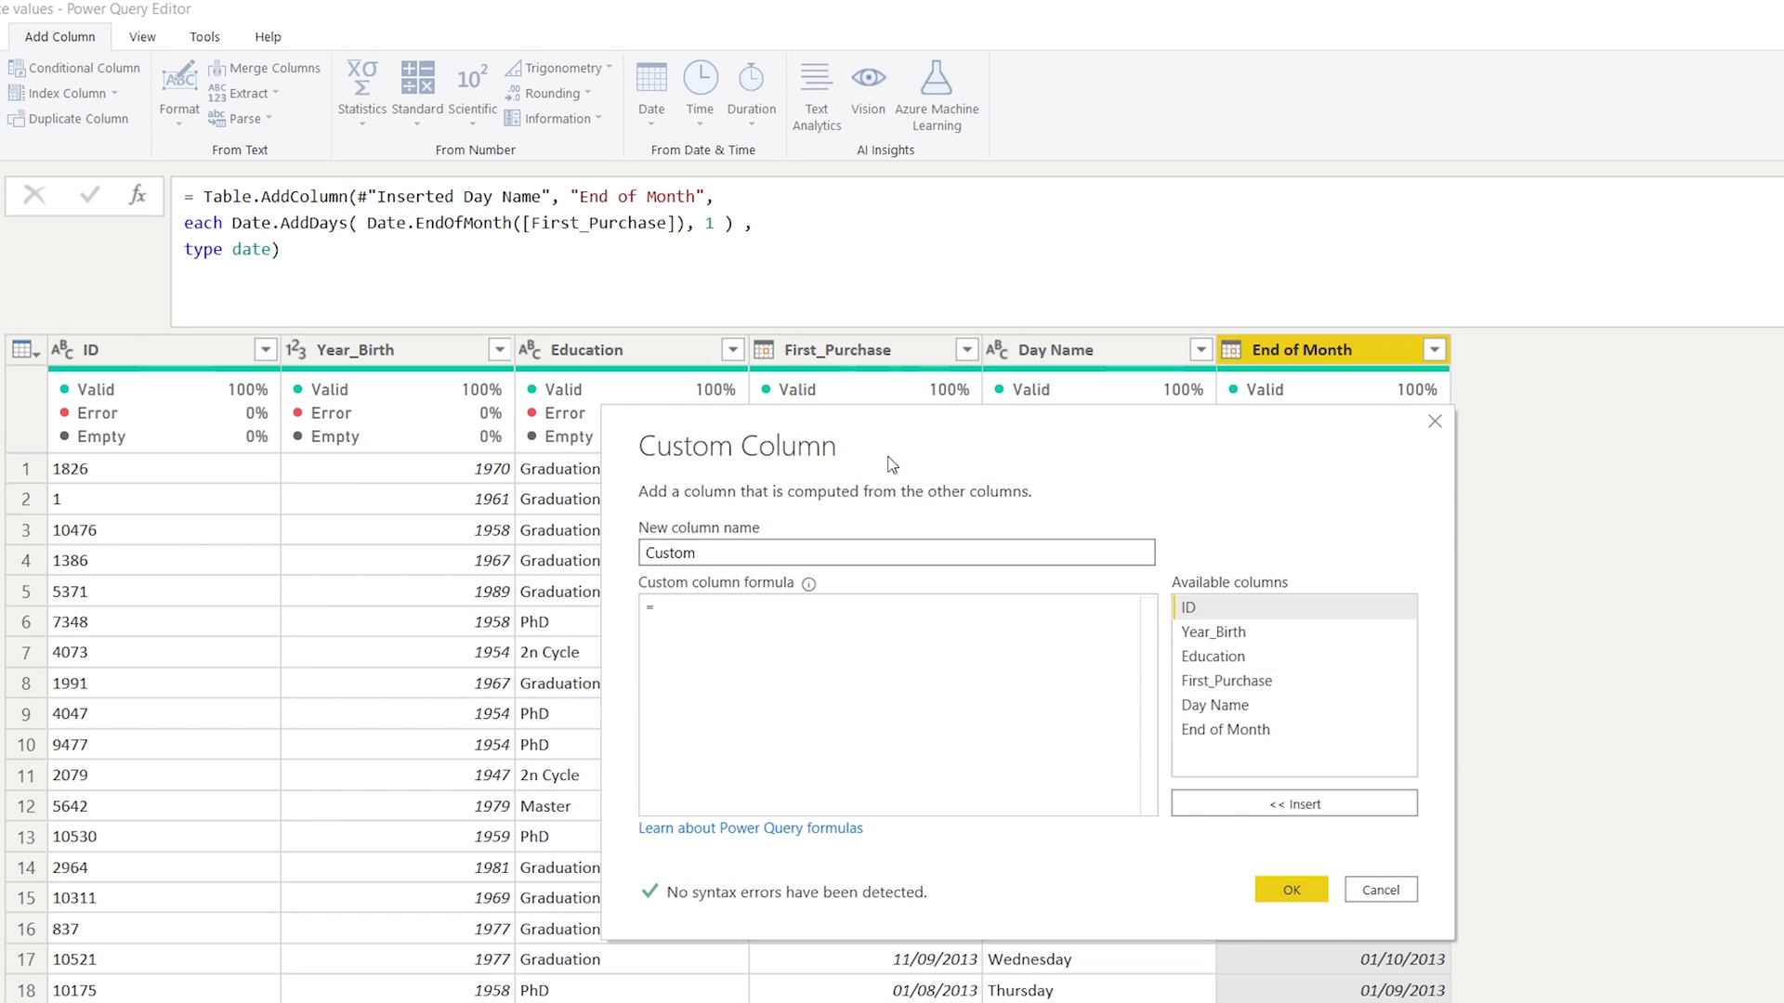
{"action": "left_click", "coordinate": [517, 946]}
{"action": "type", "text": "D"}
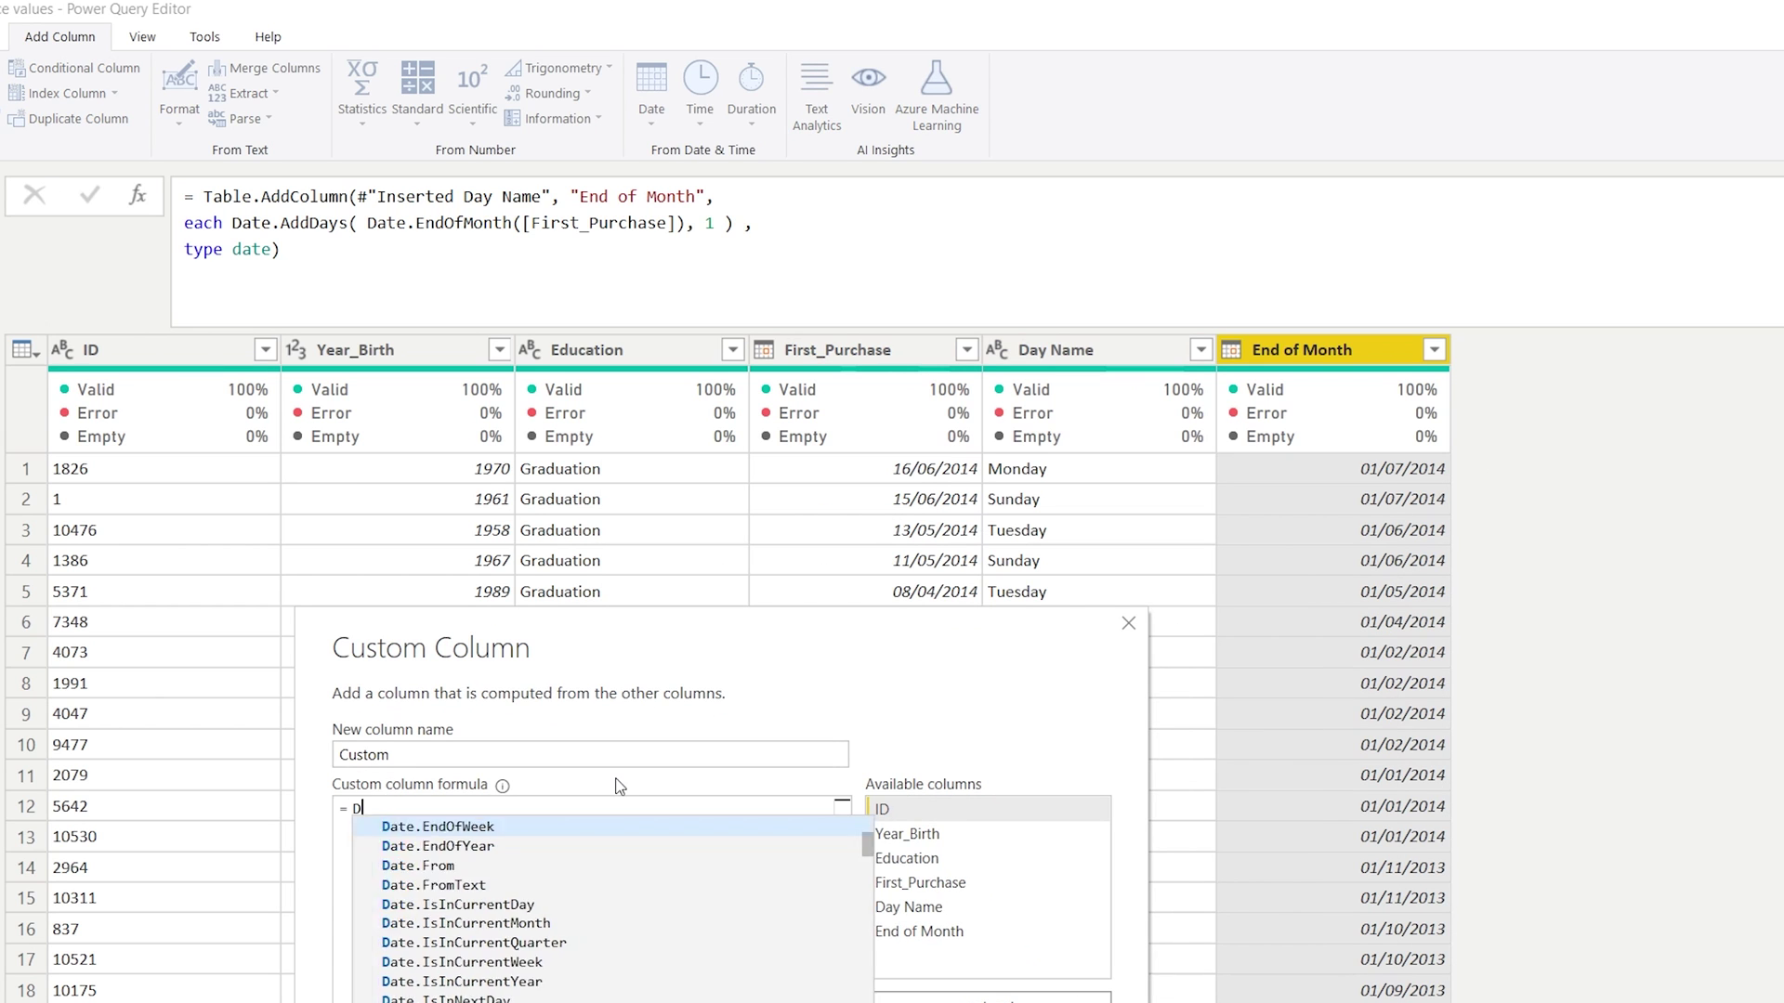
{"action": "type", "text": "ate.Endof"}
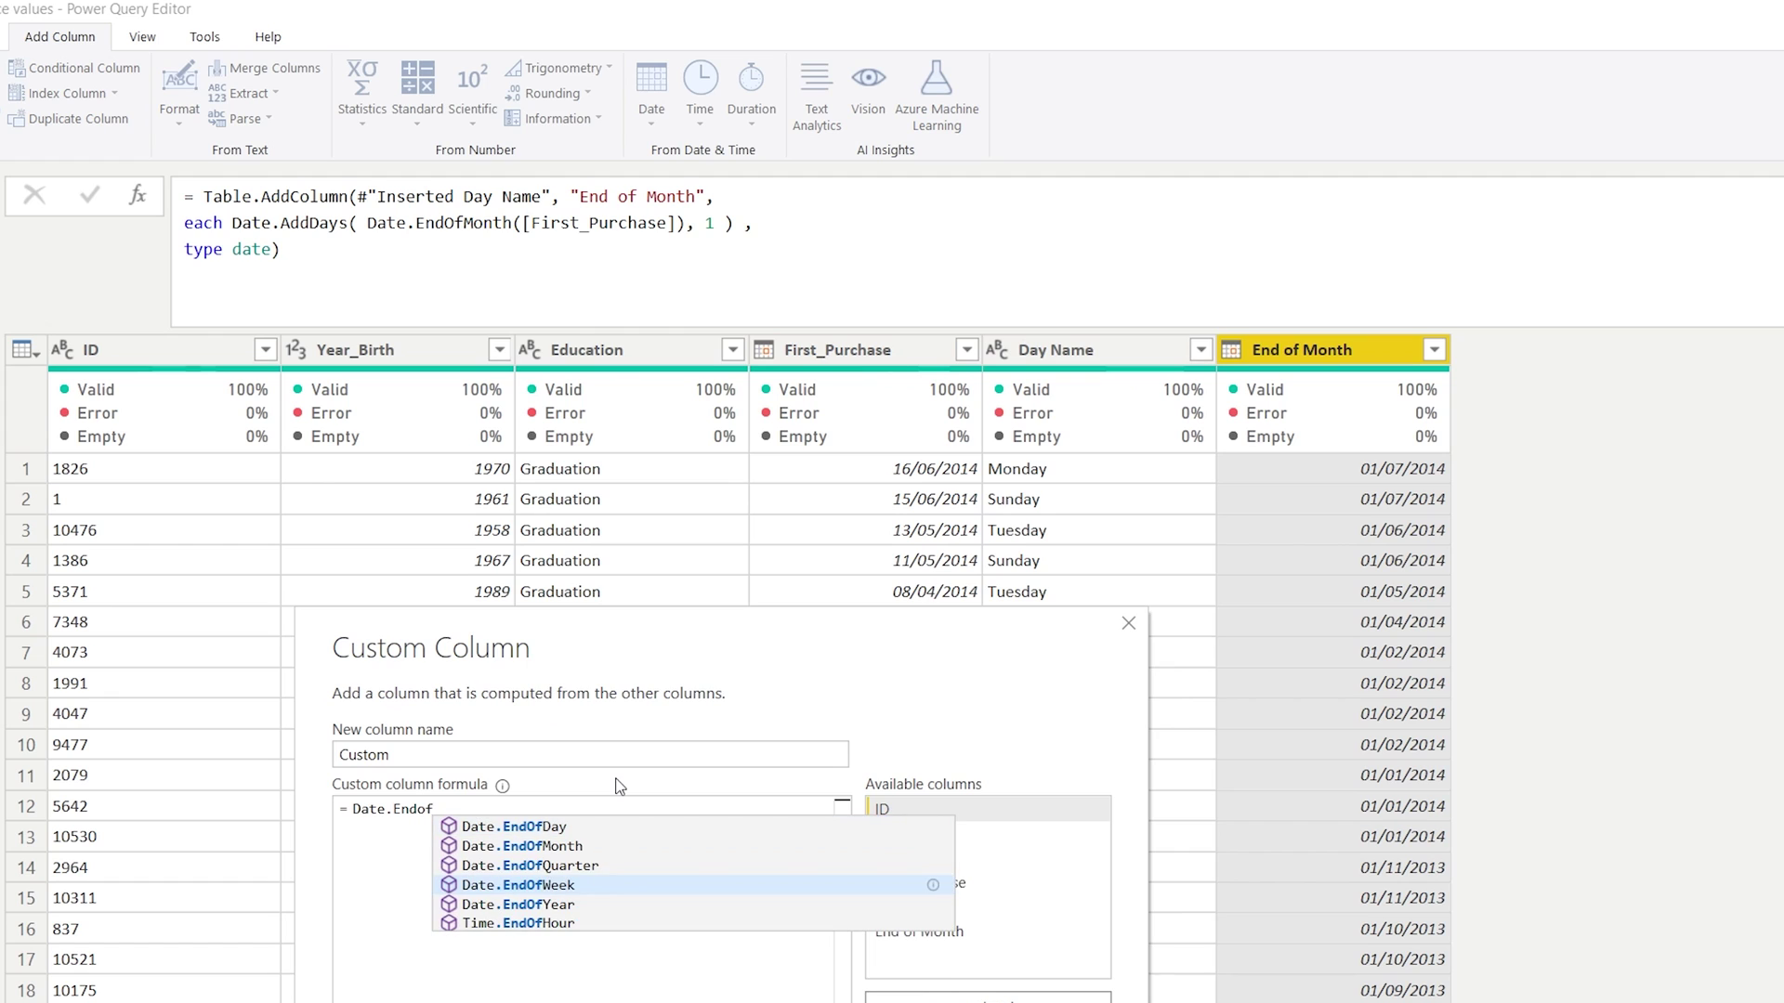
{"action": "left_click", "coordinate": [525, 886]}
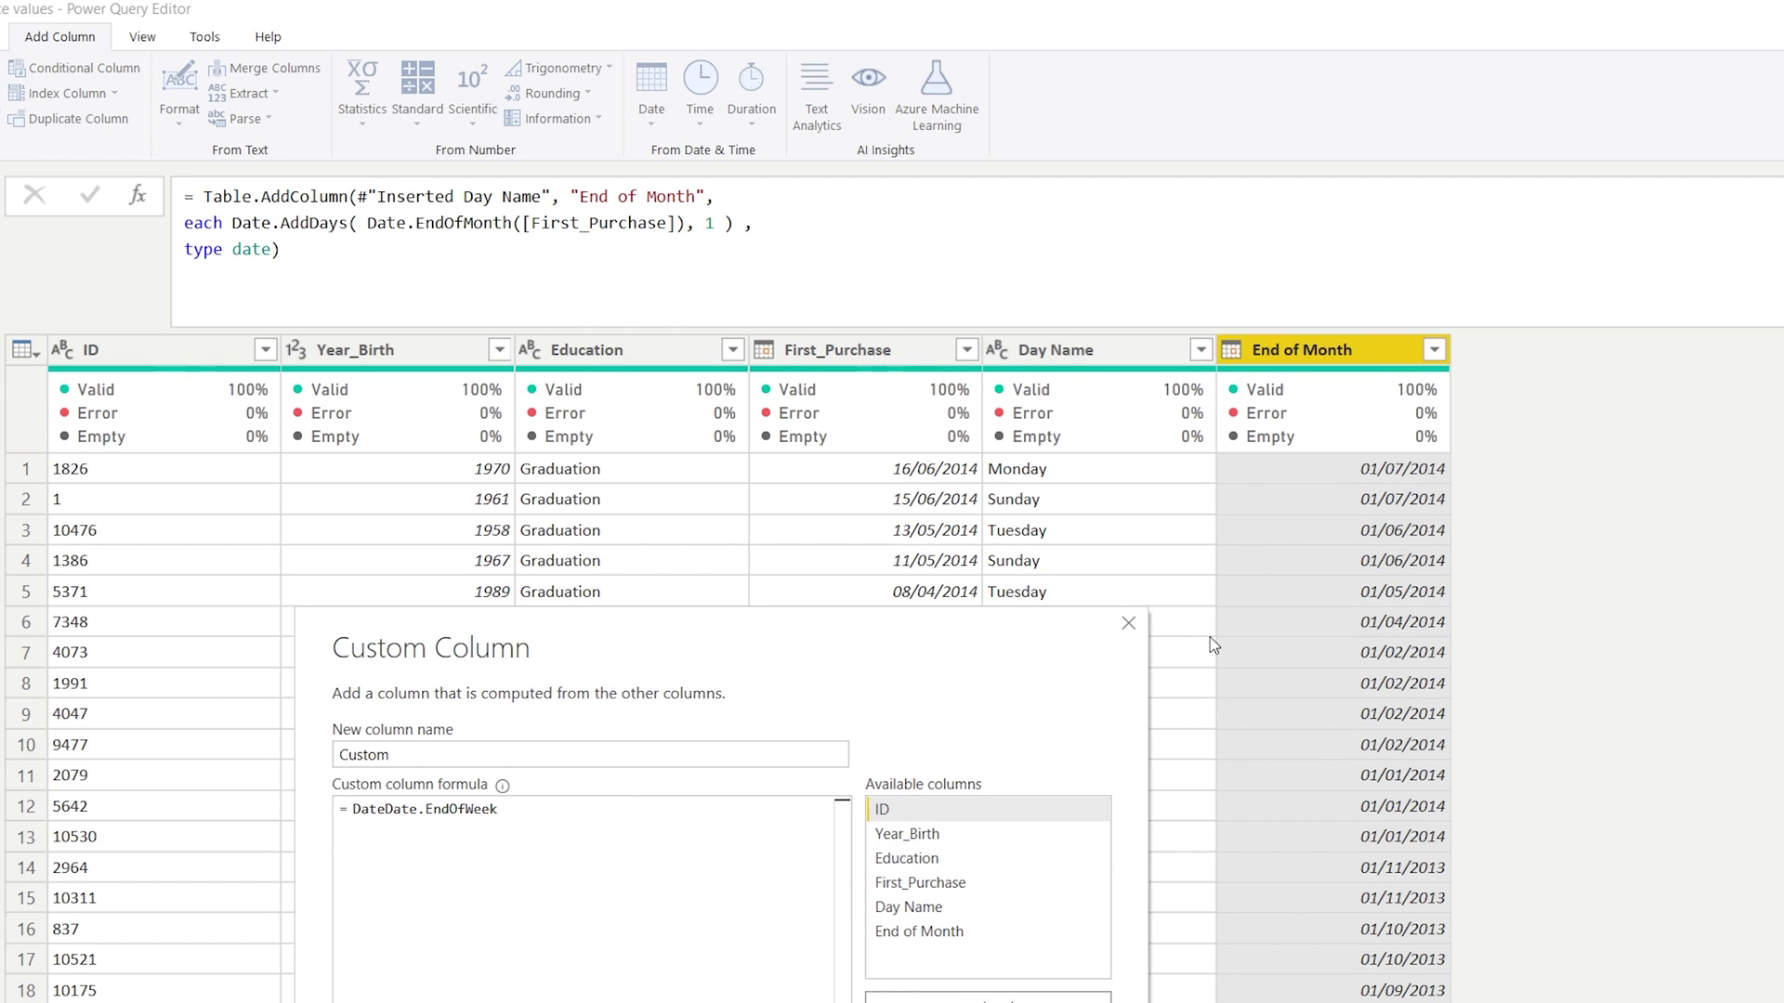
{"action": "double_click", "coordinate": [920, 883]}
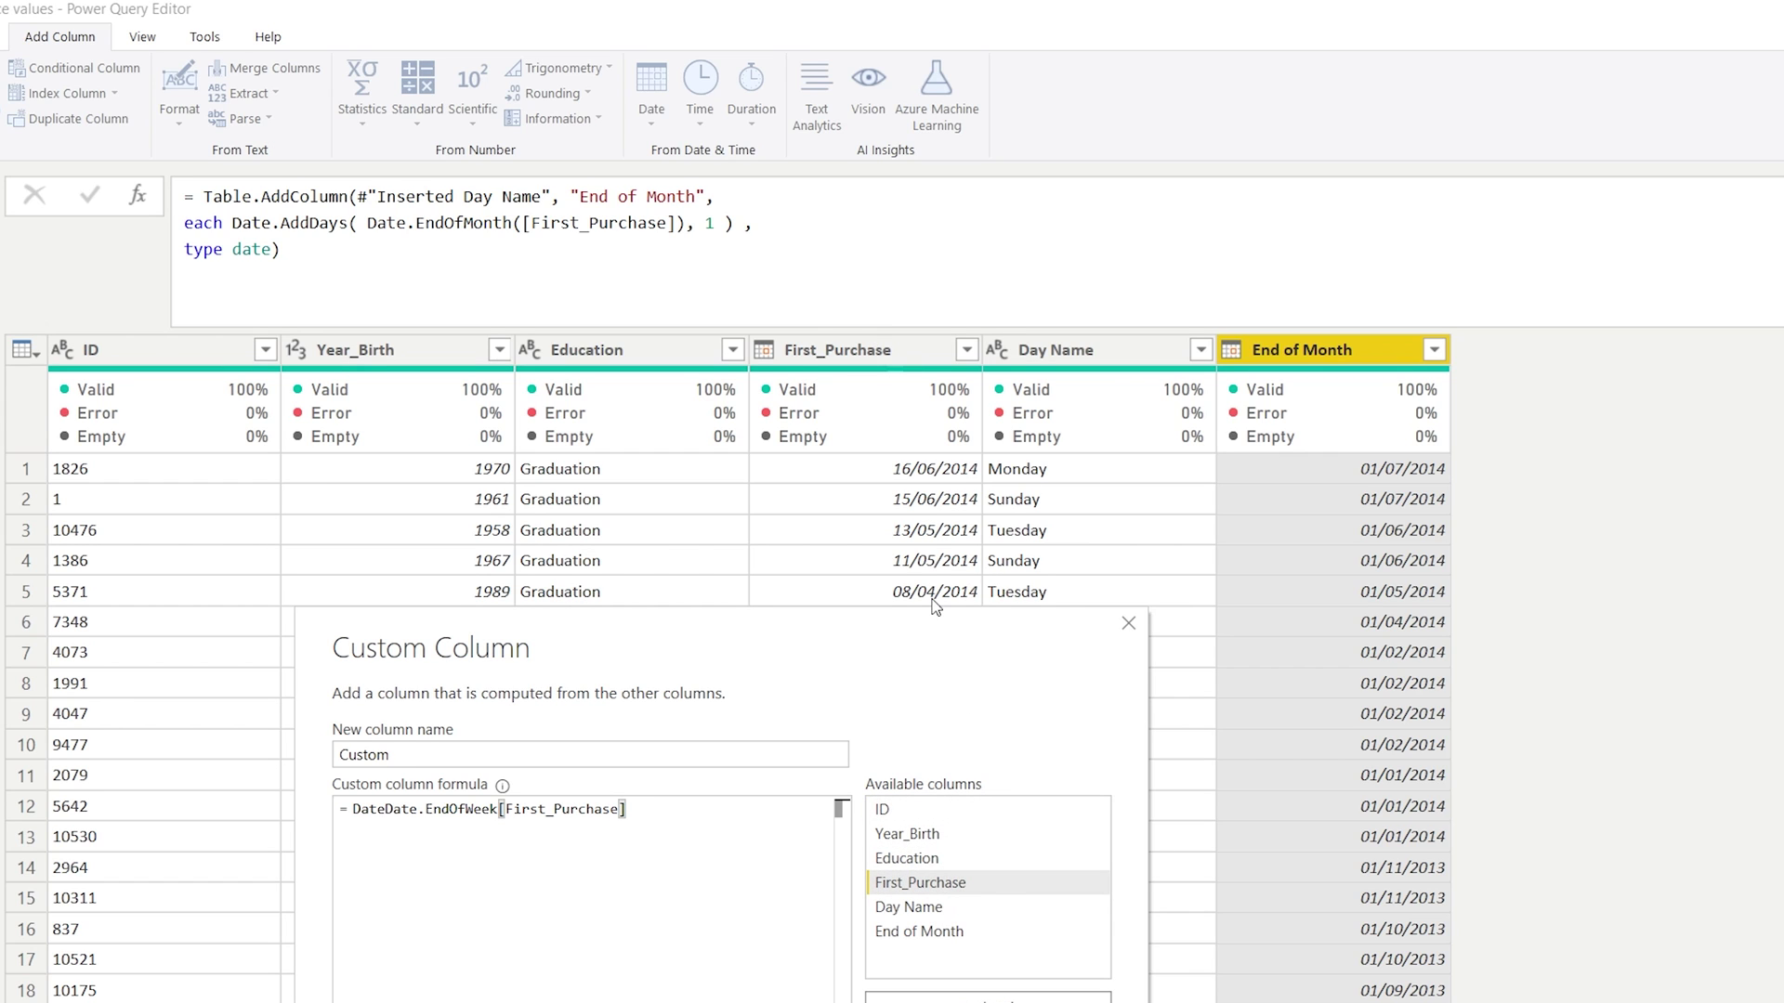
{"action": "type", "text": ")"}
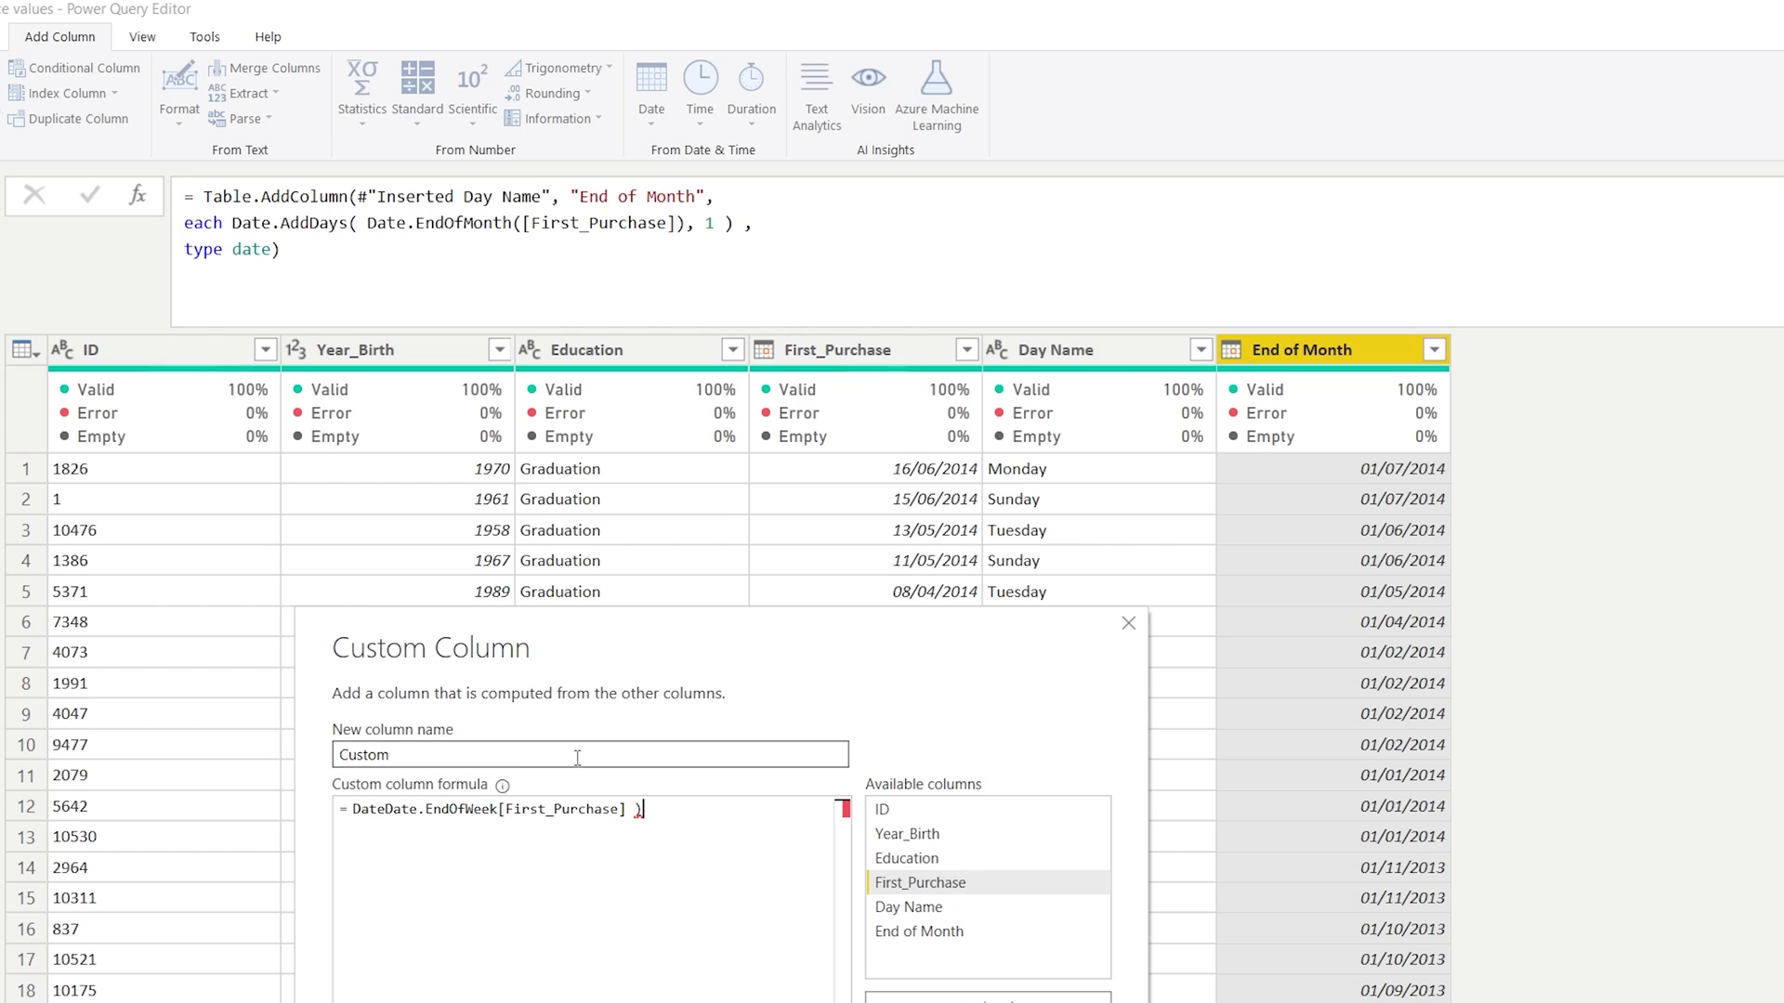
{"action": "left_click_drag", "start_coordinate": [354, 810], "coordinate": [499, 809]}
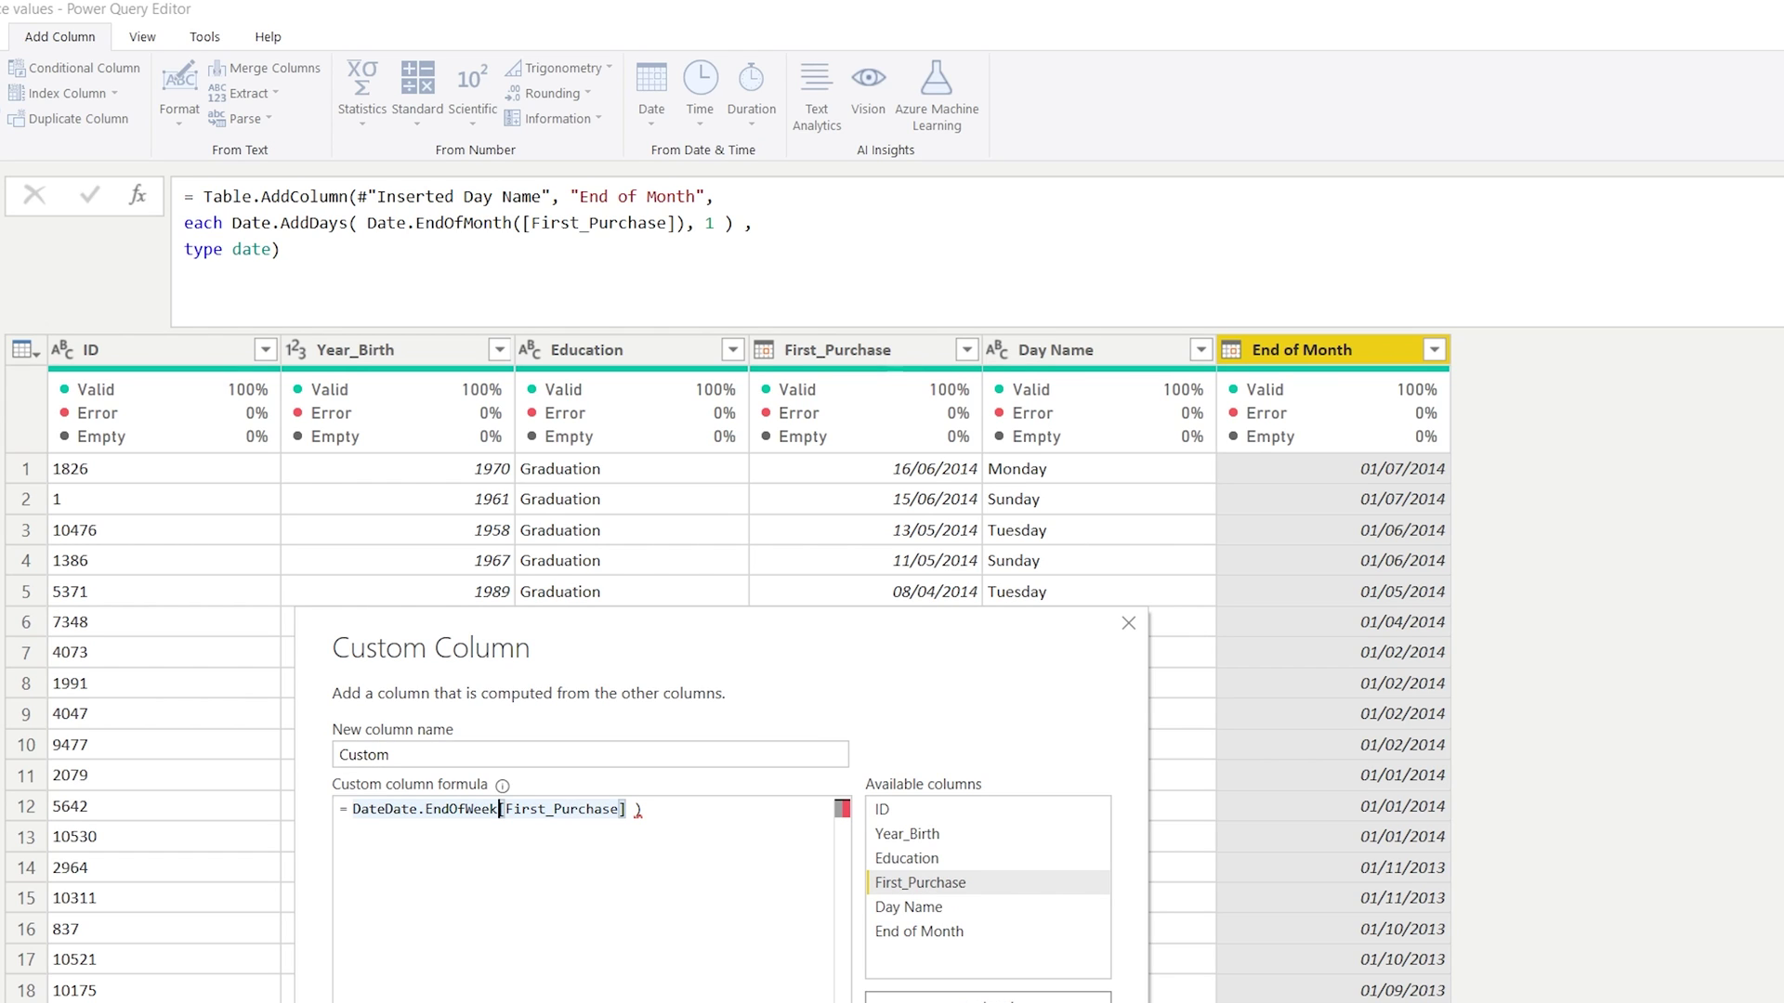
{"action": "key", "text": "Right"}
{"action": "type", "text": "("}
{"action": "key", "text": "ctrl+Left"}
{"action": "key", "text": "ctrl+Left"}
{"action": "key", "text": "ctrl+Left"}
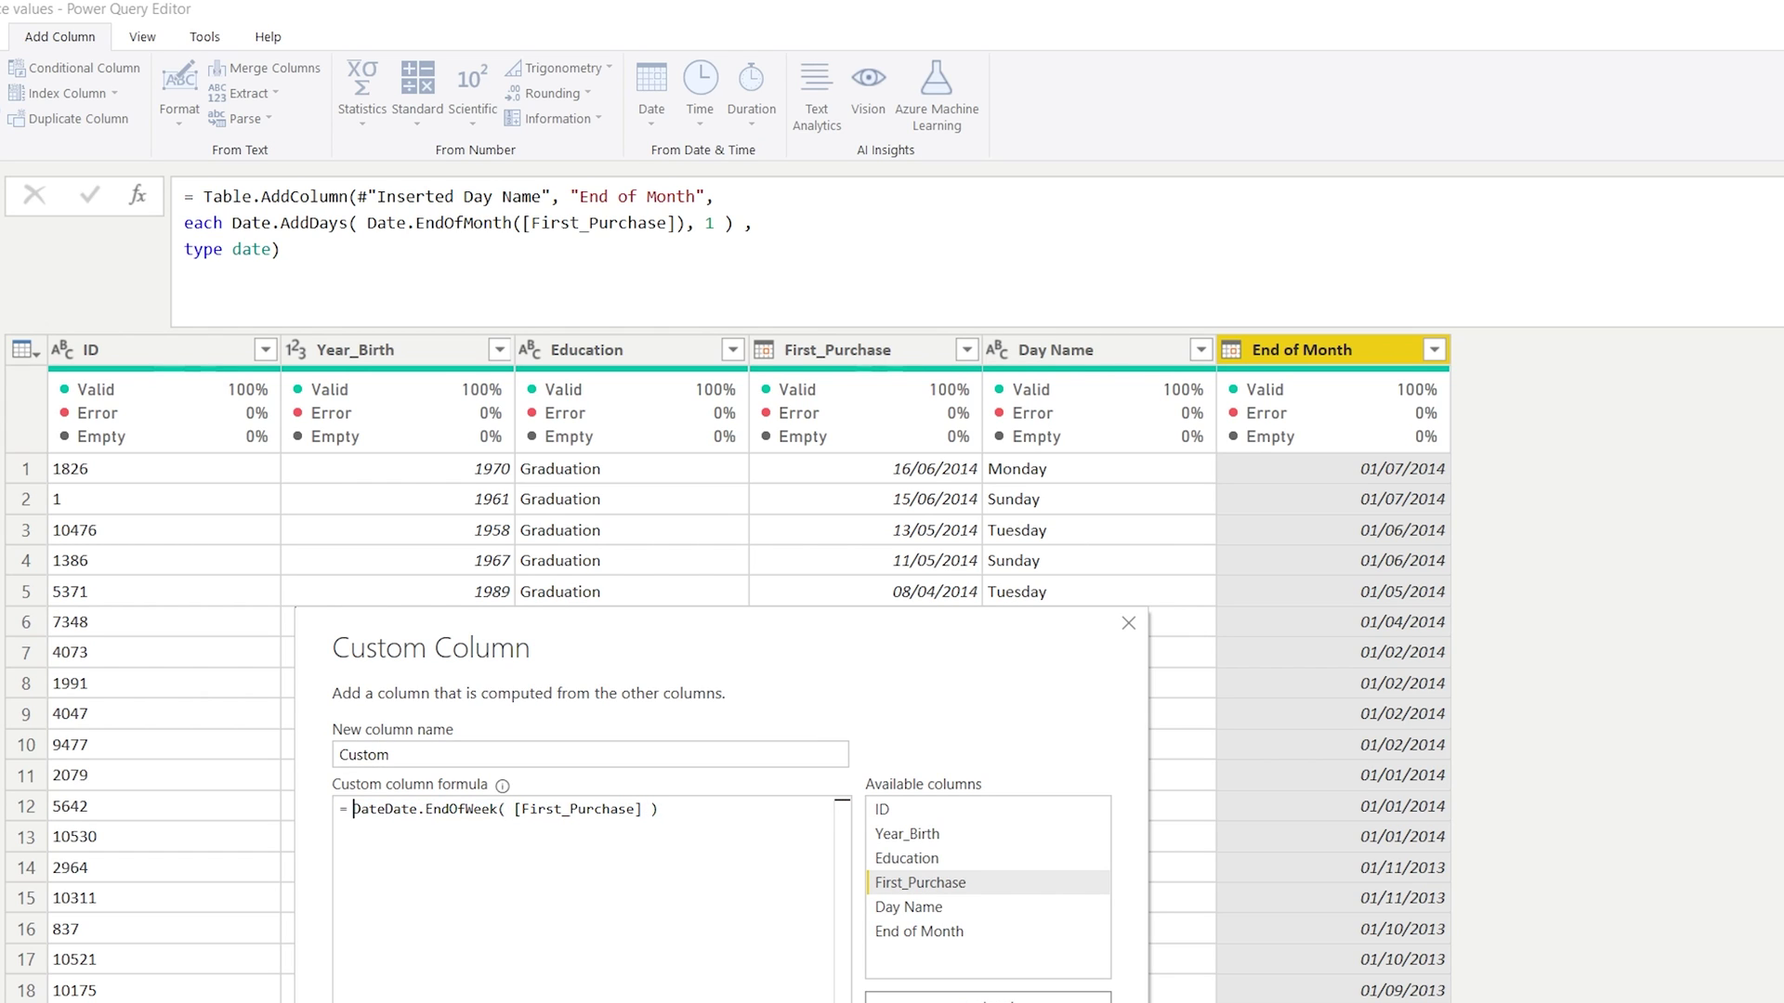
{"action": "key", "text": "Delete"}
{"action": "key", "text": "Delete"}
{"action": "key", "text": "Delete"}
{"action": "key", "text": "Delete"}
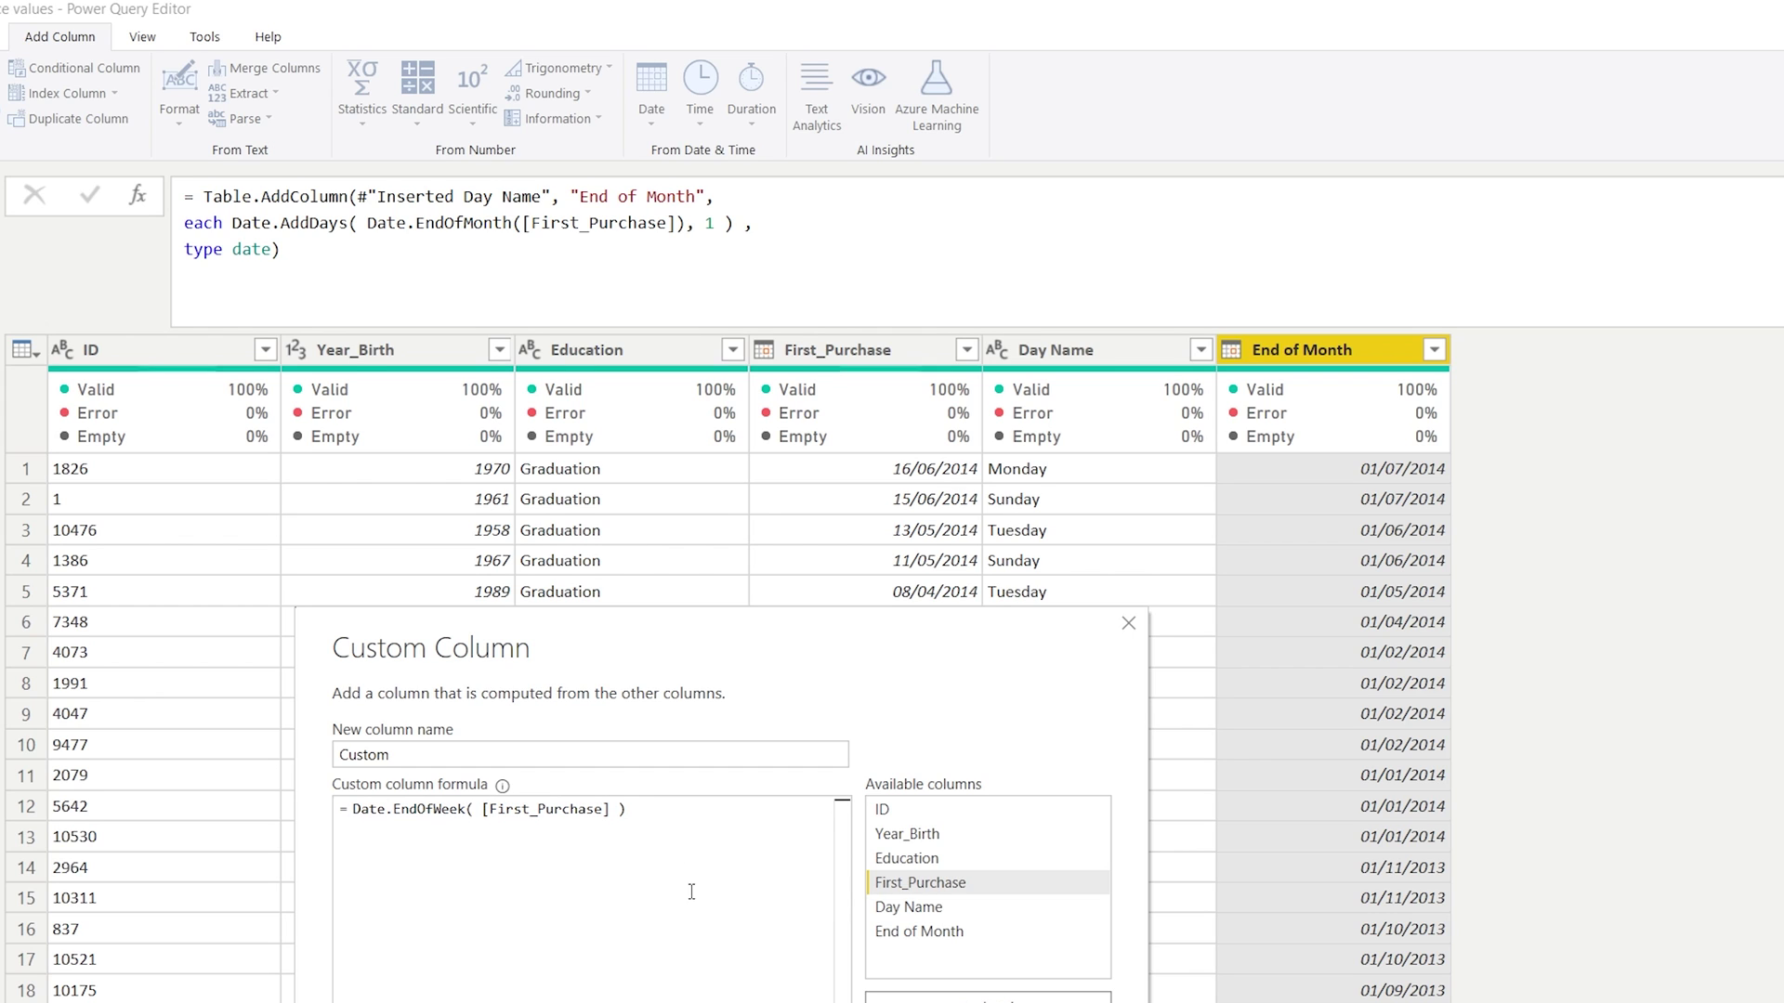
{"action": "left_click", "coordinate": [691, 855]}
Step: Name the custom column EndOfWeek and add it to the table
{"action": "double_click", "coordinate": [477, 753]}
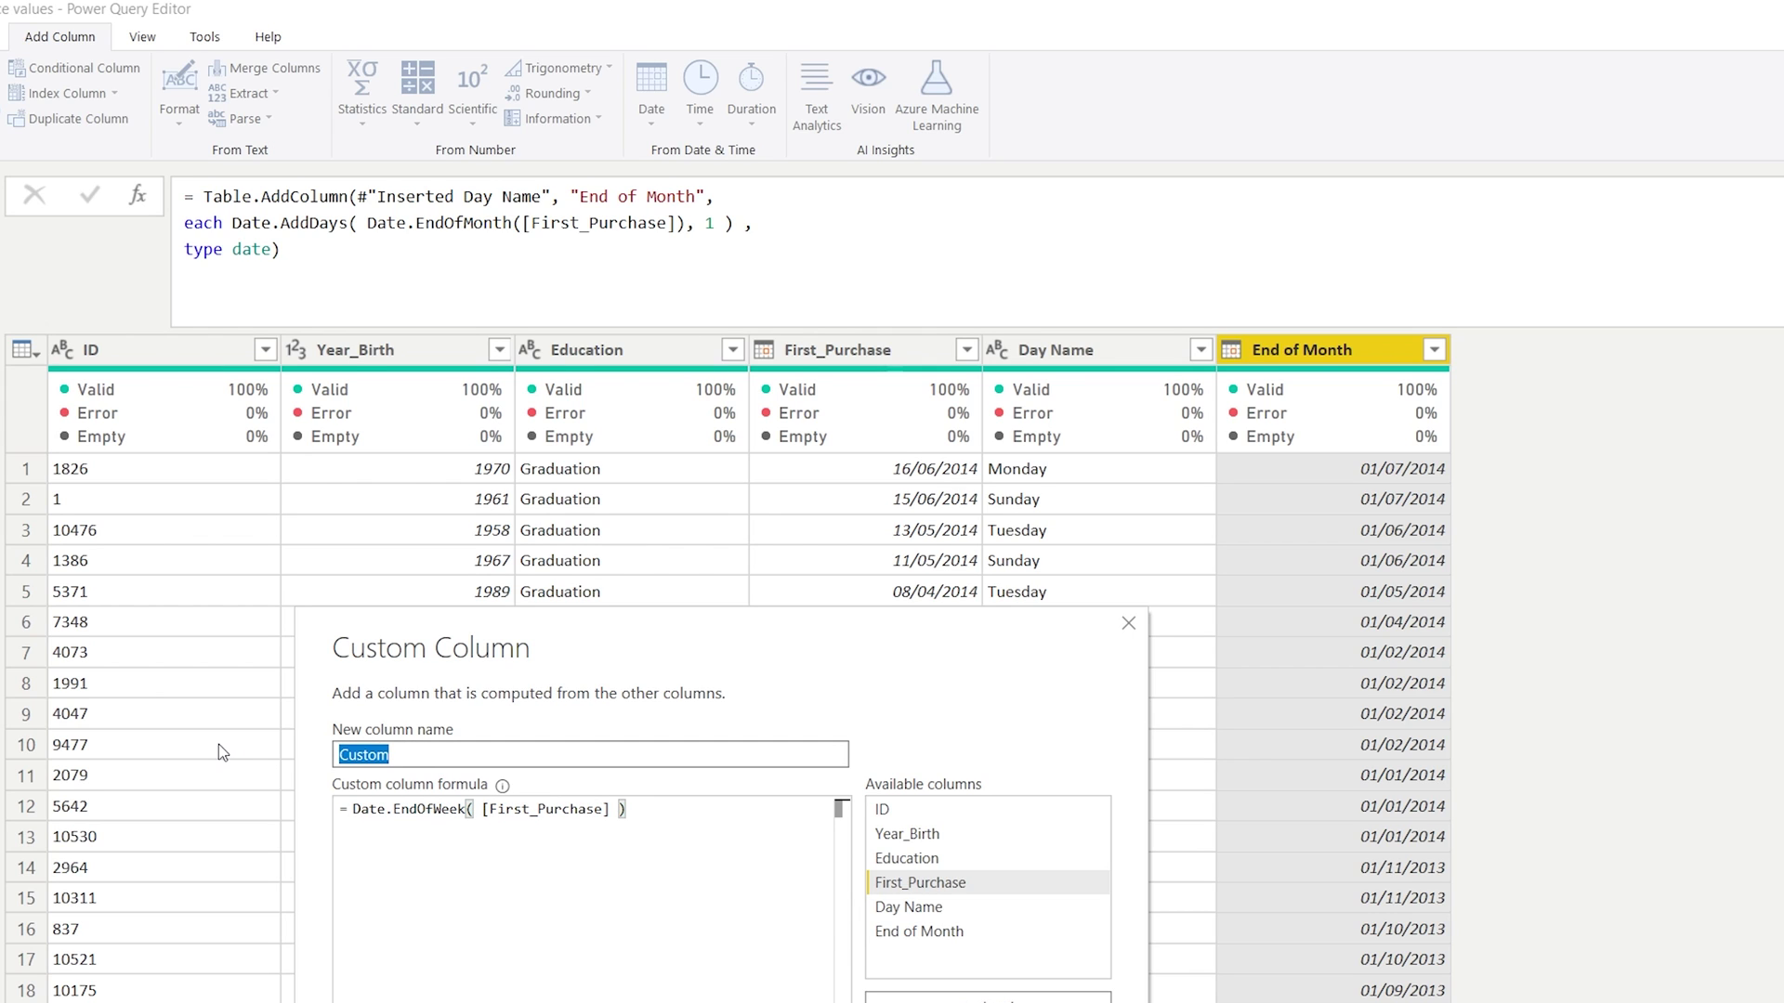
{"action": "type", "text": "EndOfWeek"}
{"action": "left_click", "coordinate": [976, 1002]}
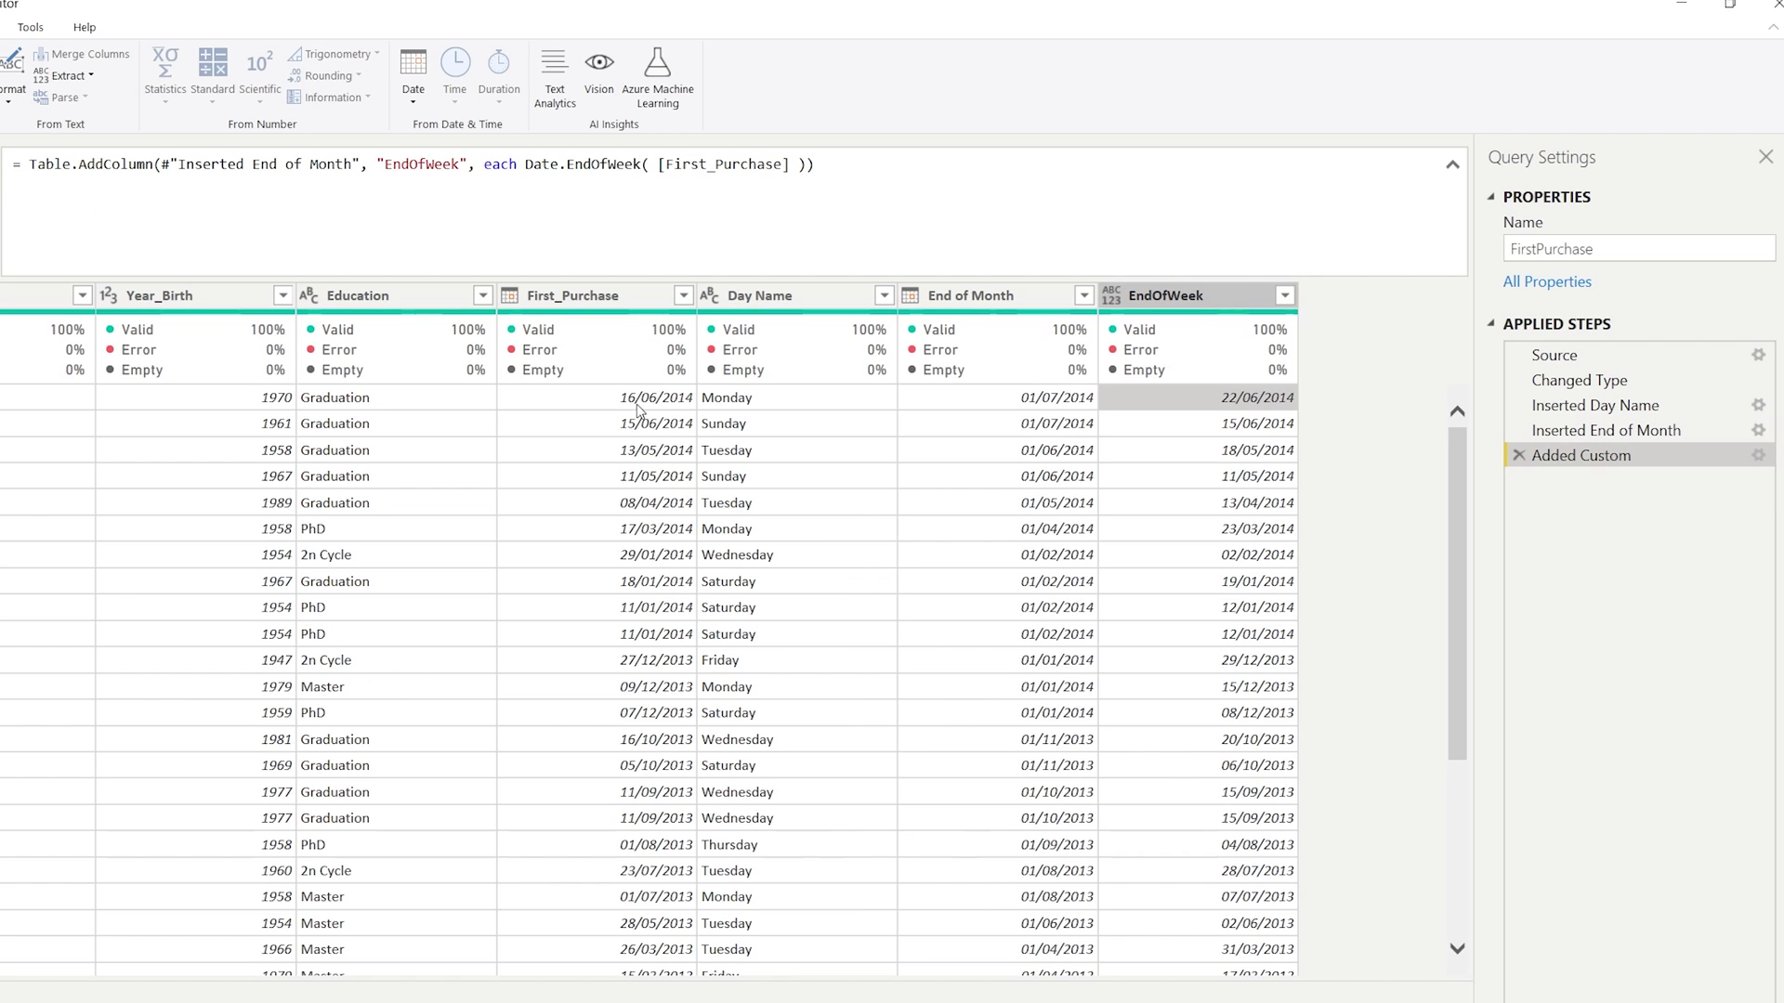
Step: Add a Name of Day column from EndOfWeek, showing Sunday on every row, then select Added Custom
{"action": "left_click", "coordinate": [1173, 295]}
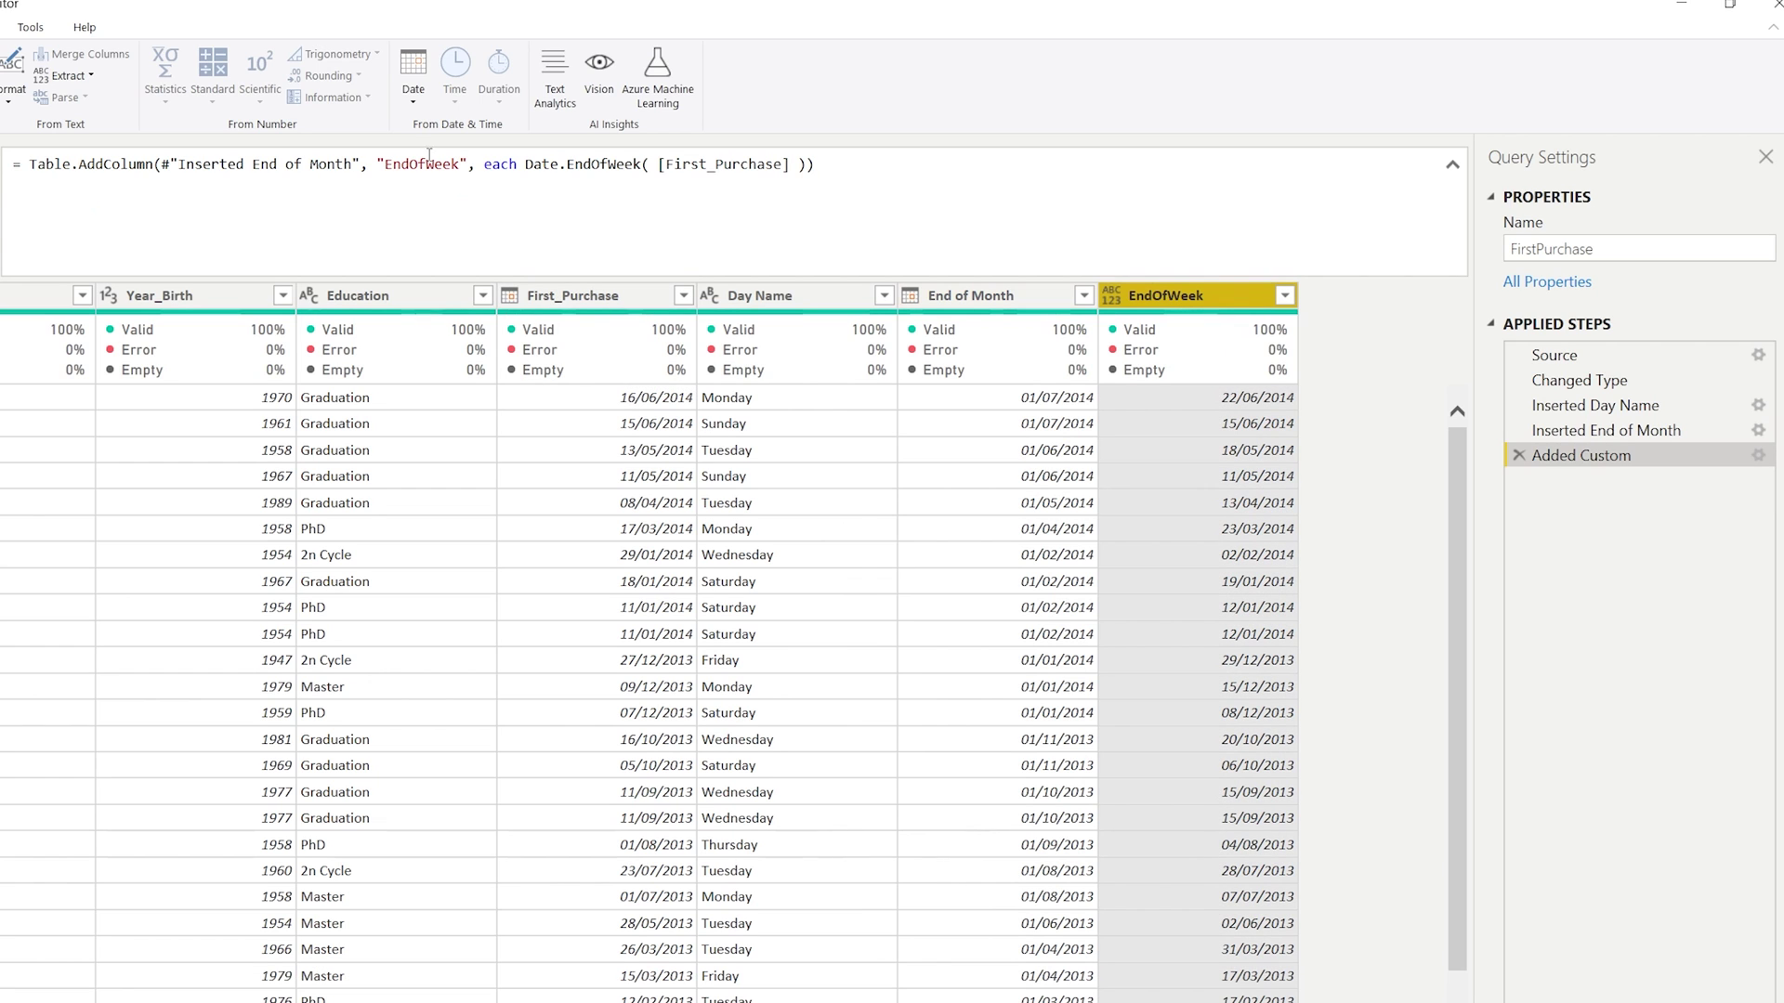
{"action": "left_click", "coordinate": [413, 75]}
{"action": "mouse_move", "coordinate": [462, 283]}
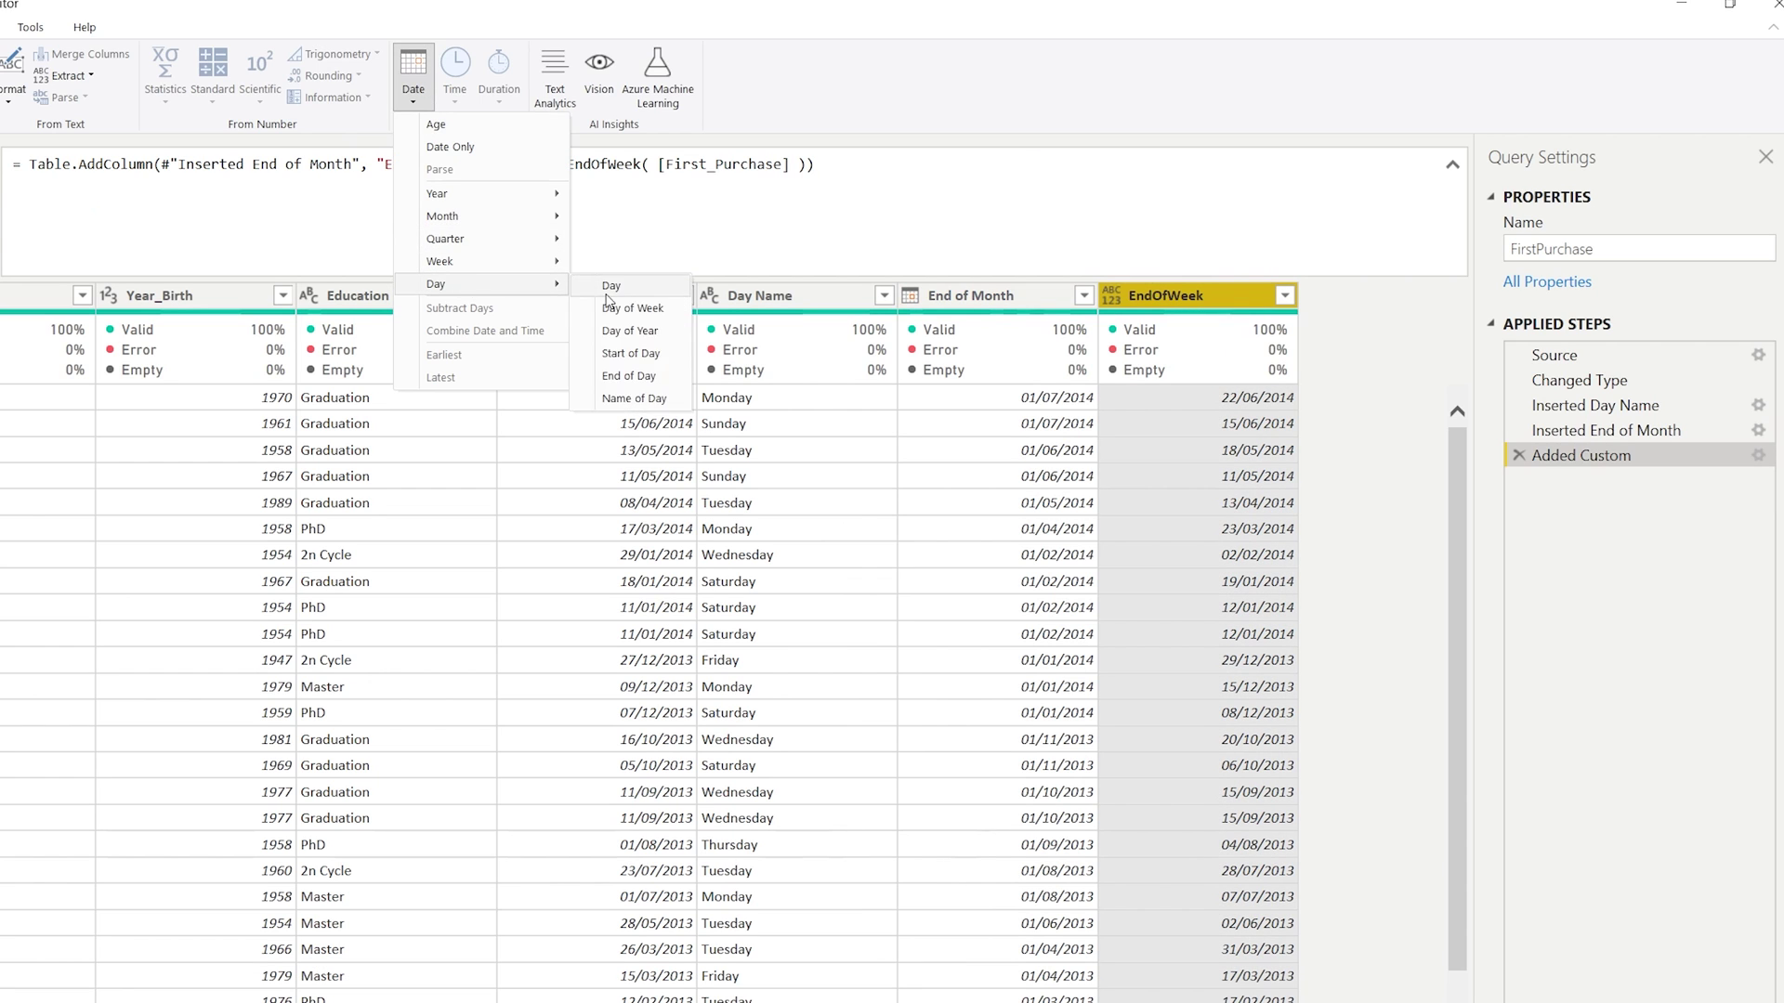
{"action": "left_click", "coordinate": [635, 399]}
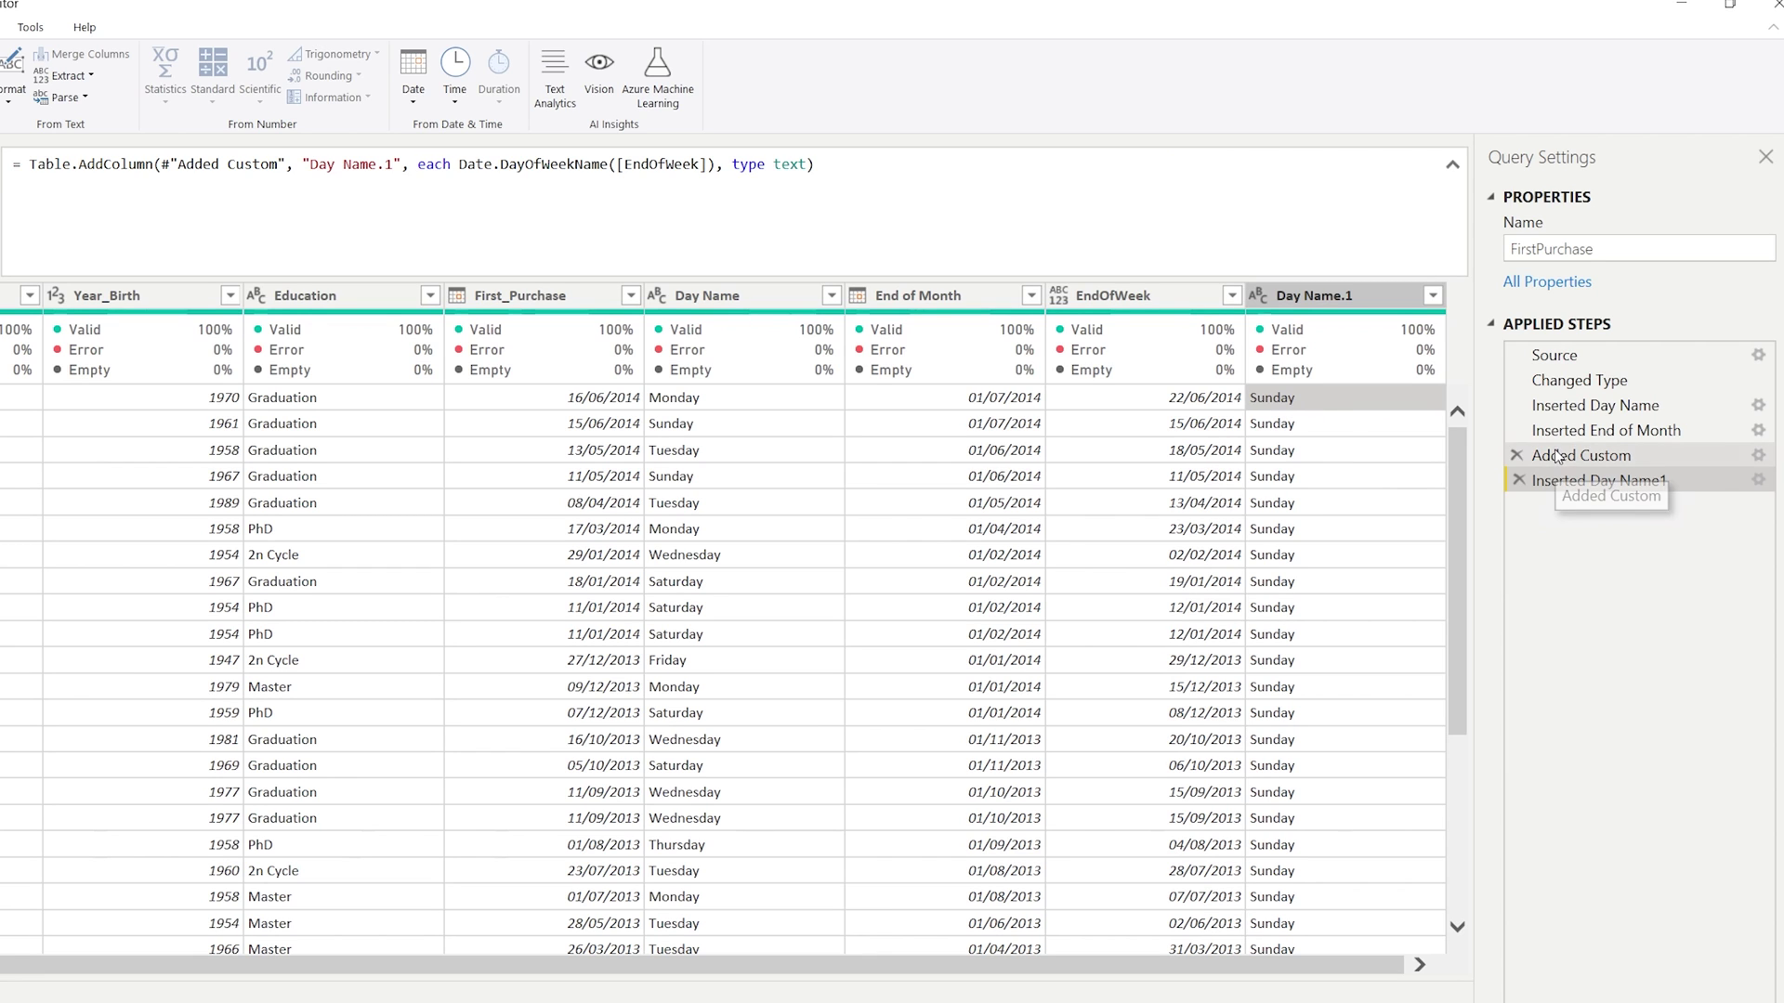
{"action": "left_click", "coordinate": [1591, 457]}
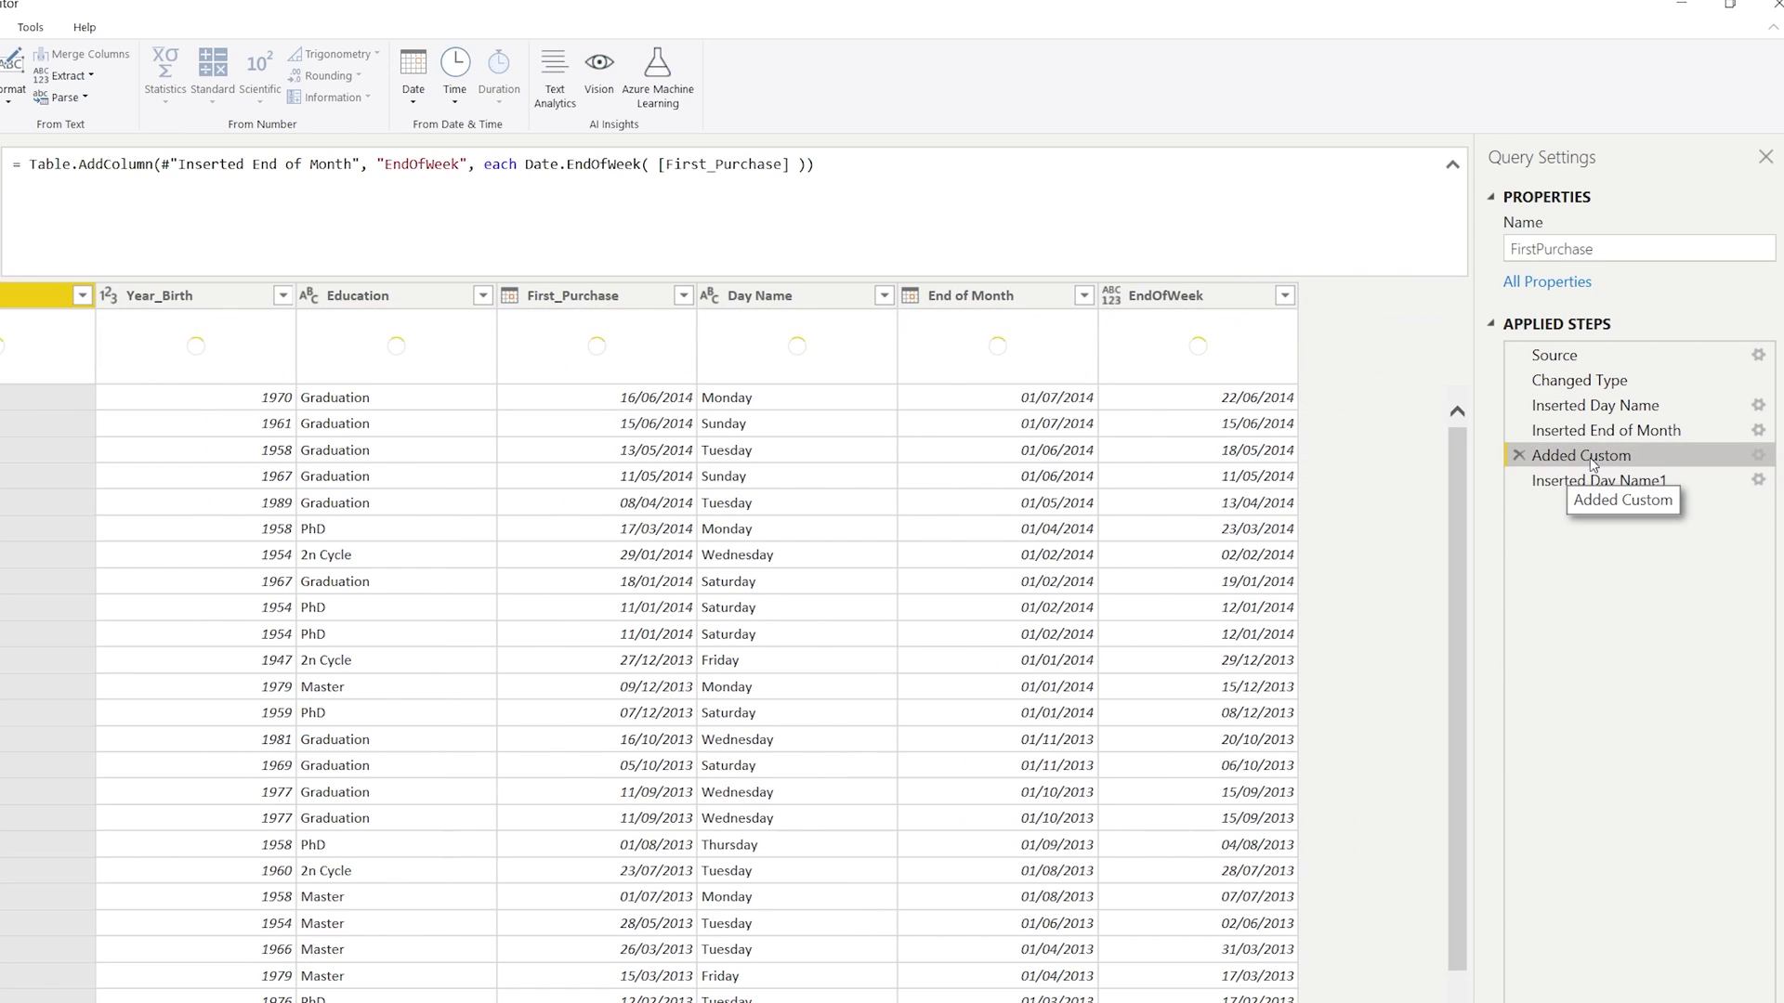
Step: Add Day.Tuesday as the week-start argument to Date.EndOfWeek in the EndOfWeek formula
{"action": "left_click", "coordinate": [792, 164]}
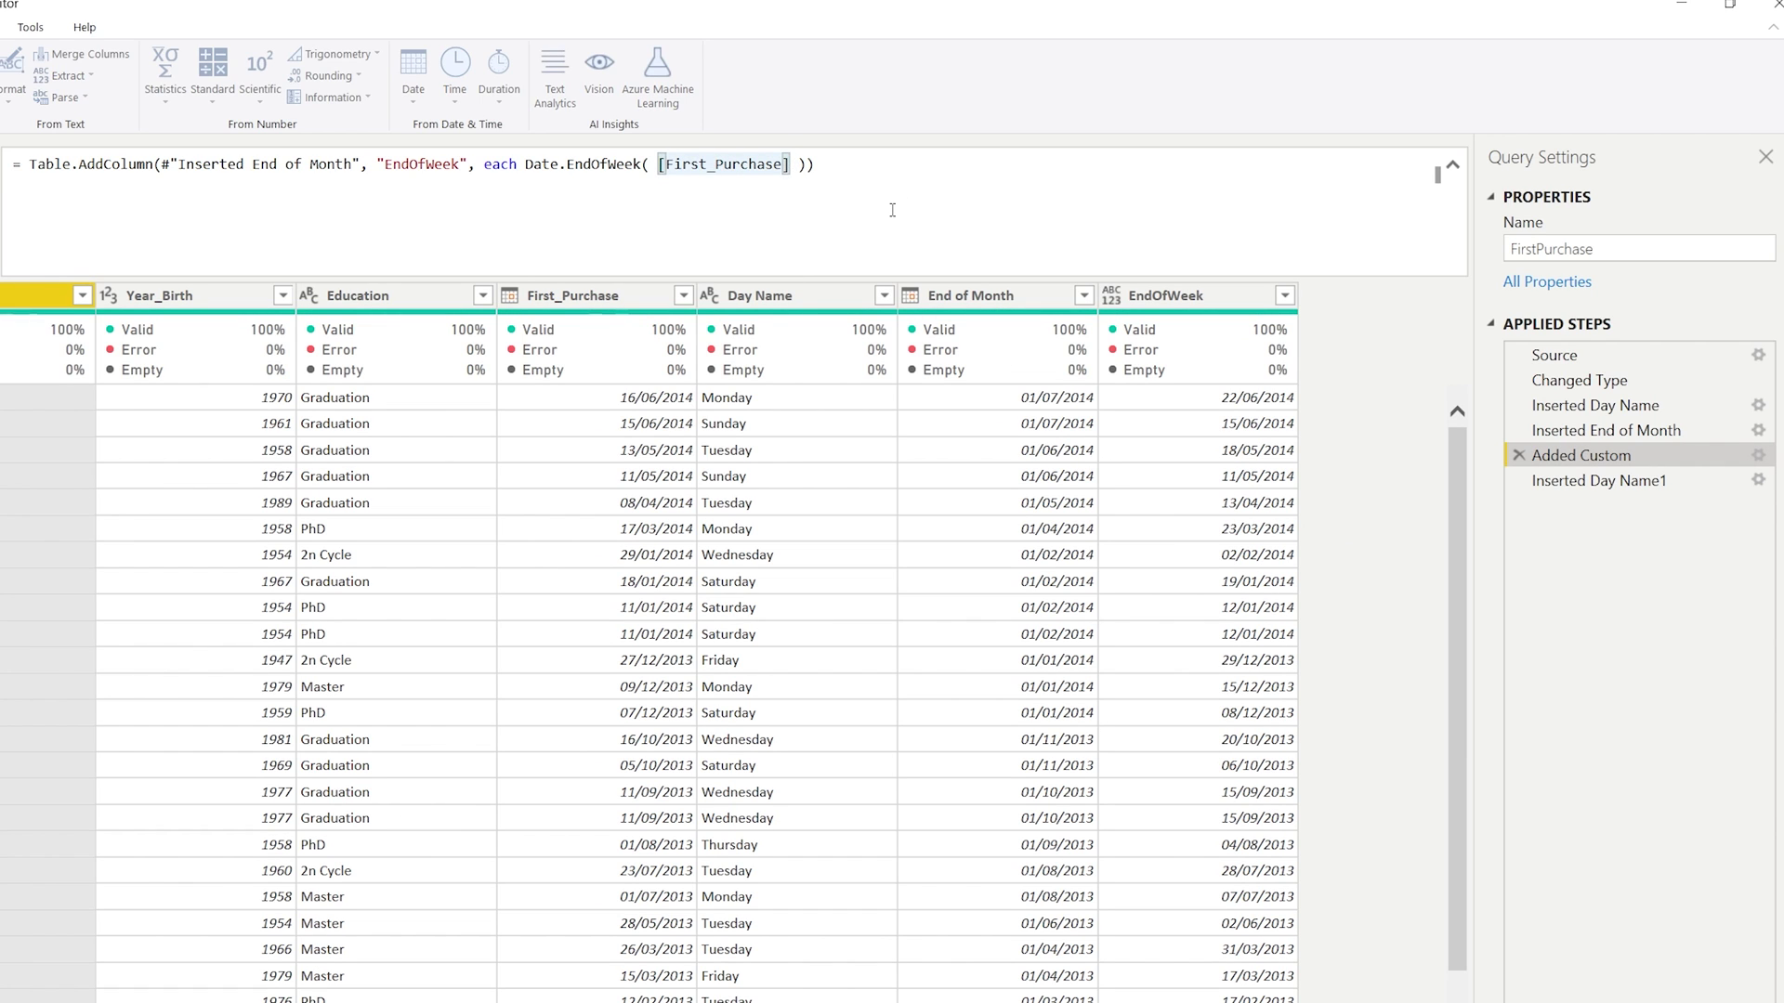
{"action": "type", "text": ","}
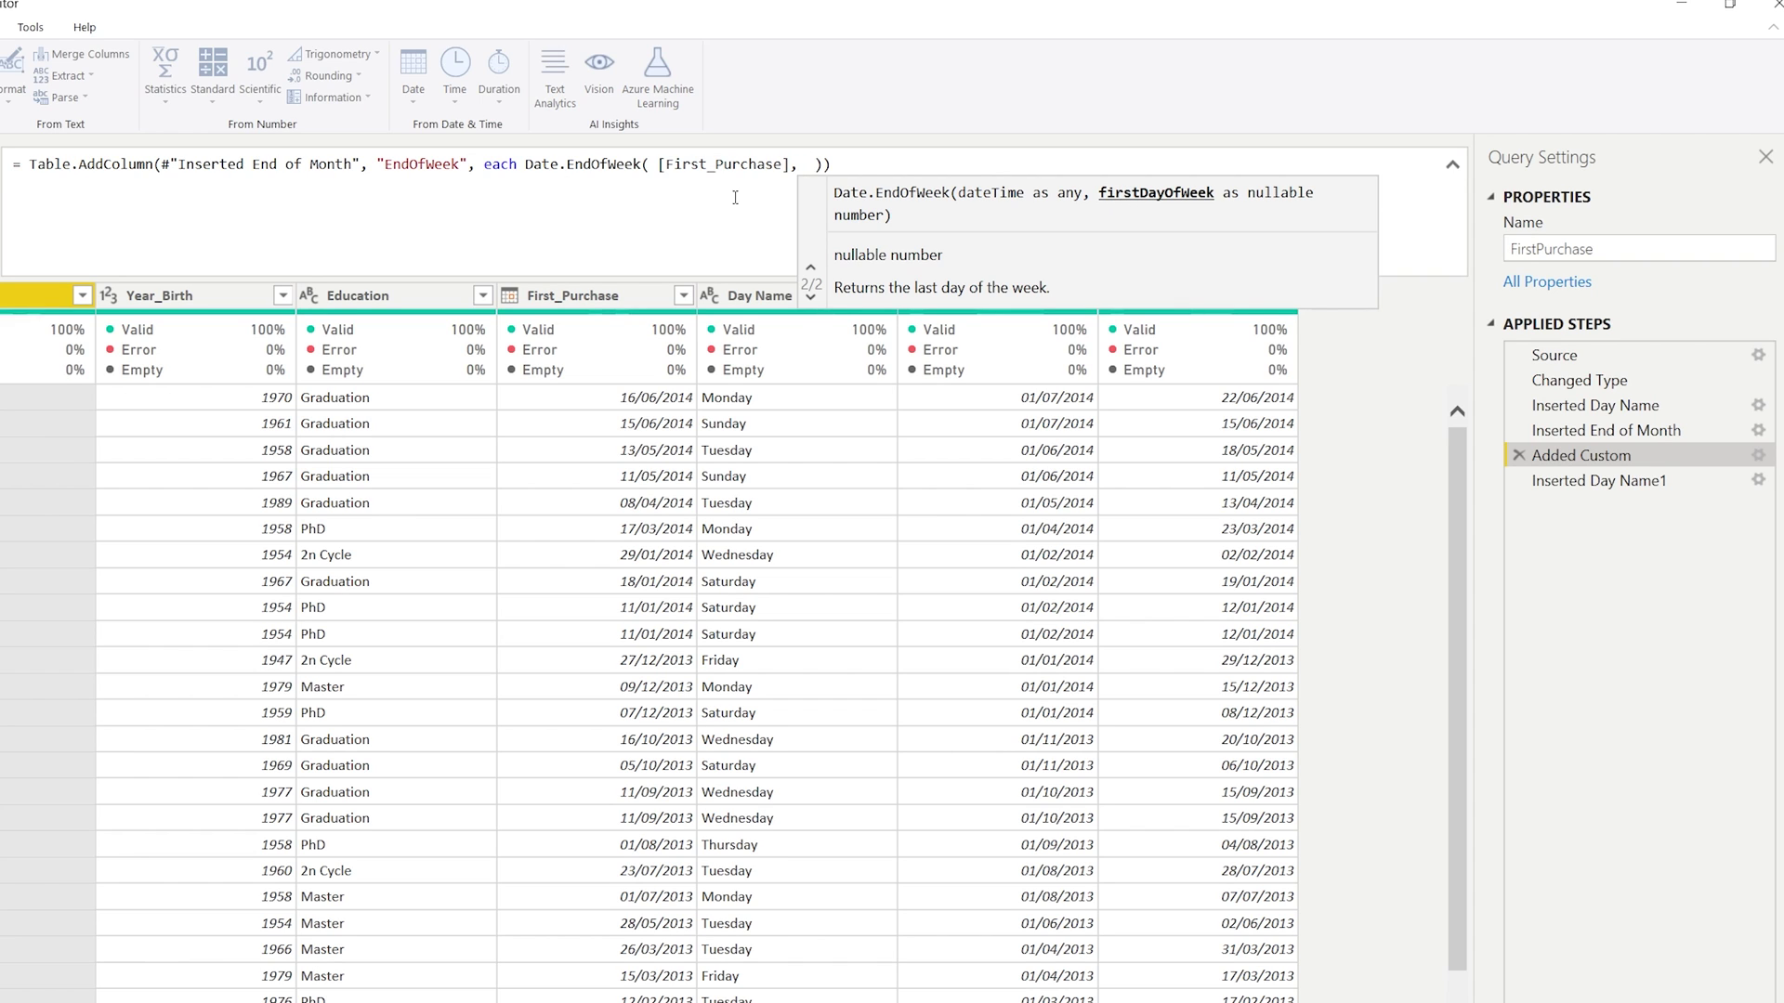
{"action": "type", "text": "Day."}
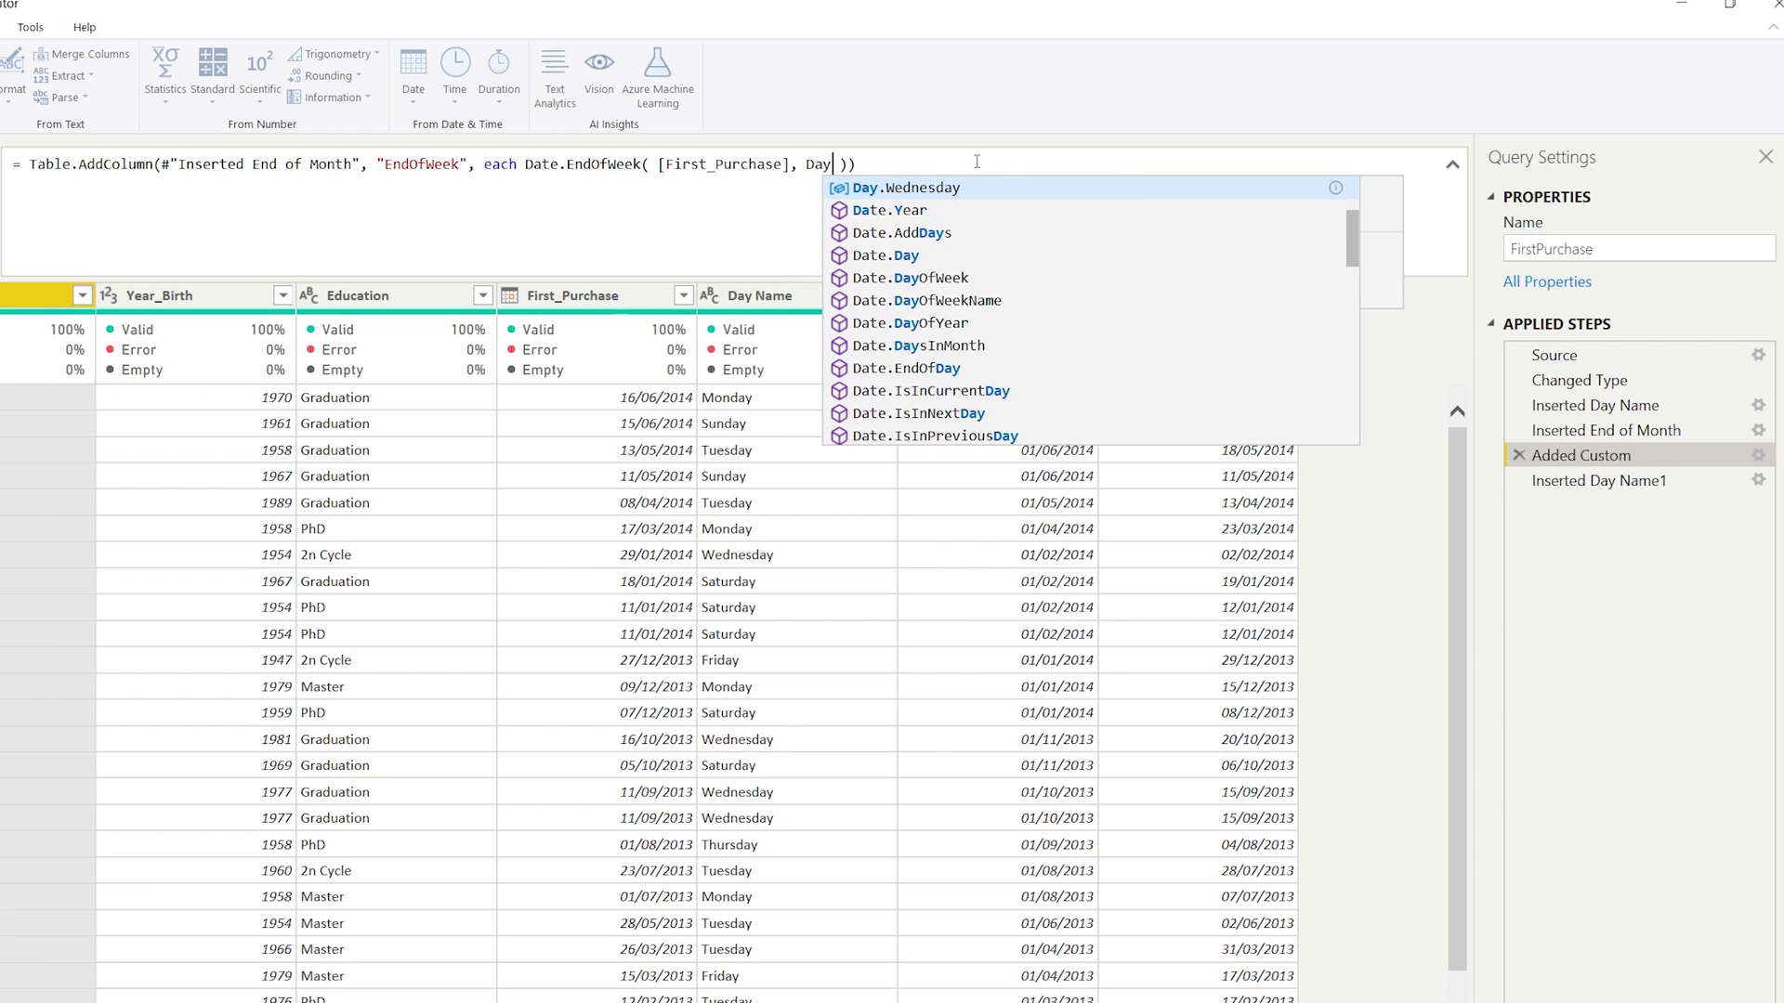
{"action": "type", "text": "Tuesday"}
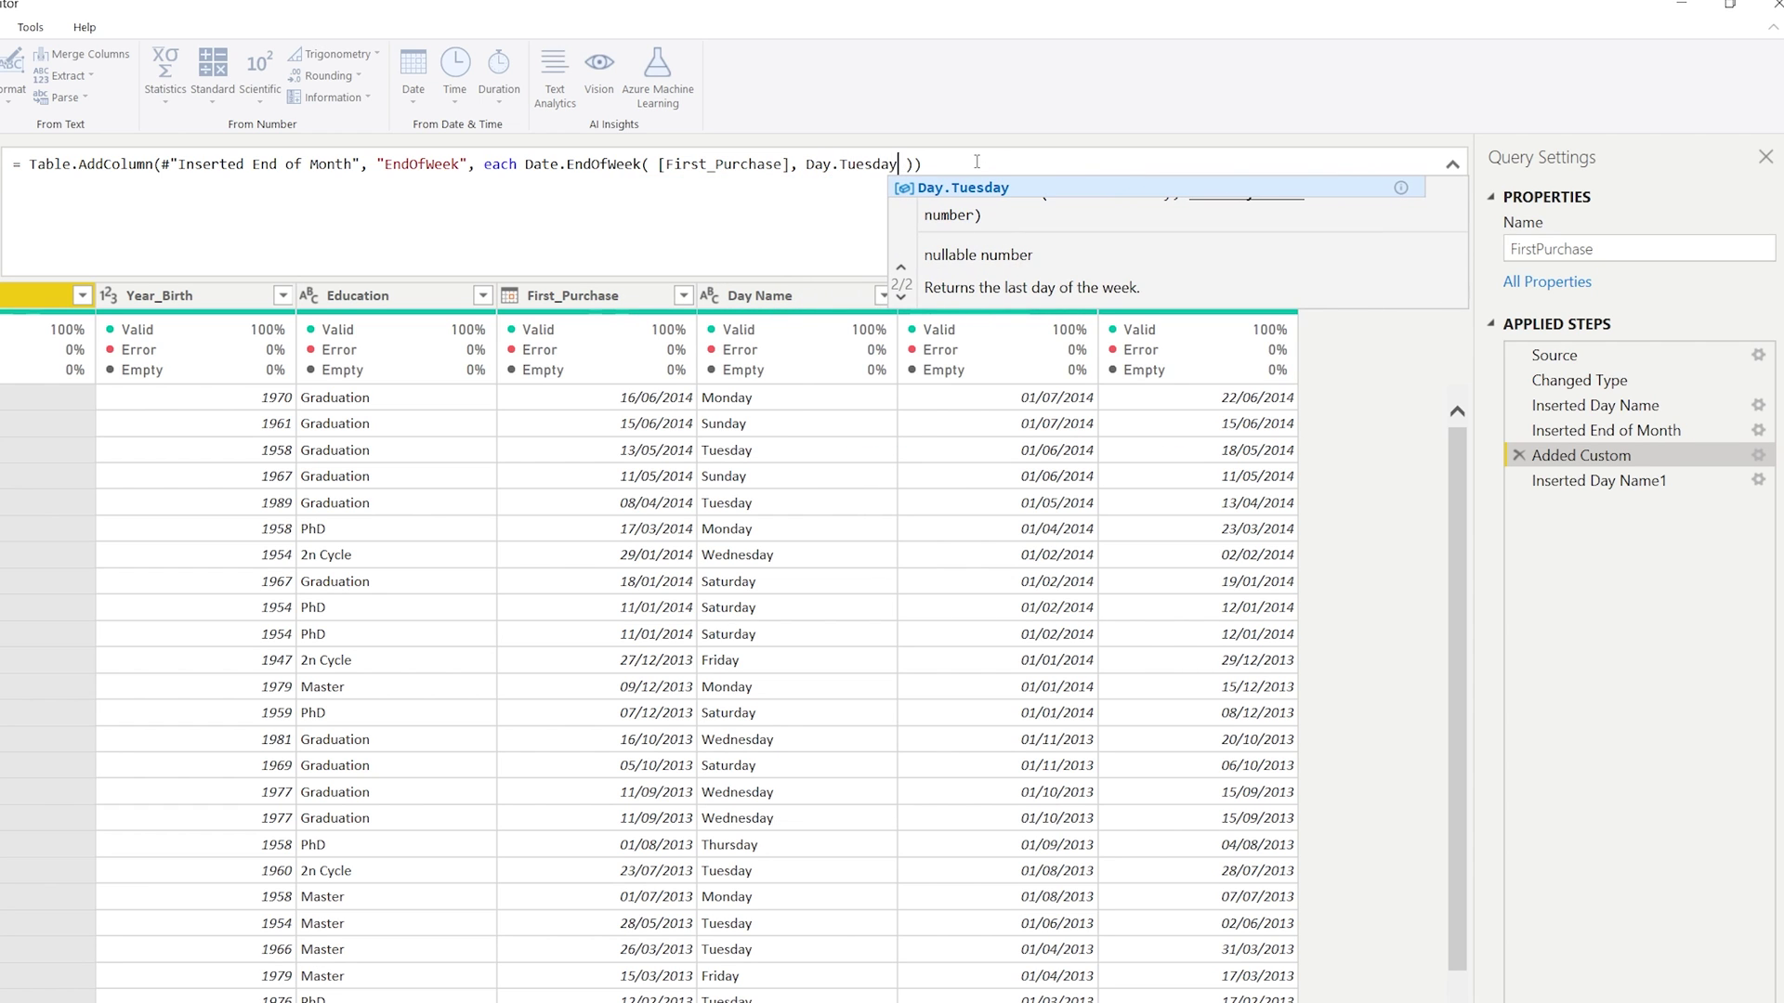
{"action": "key", "text": "End"}
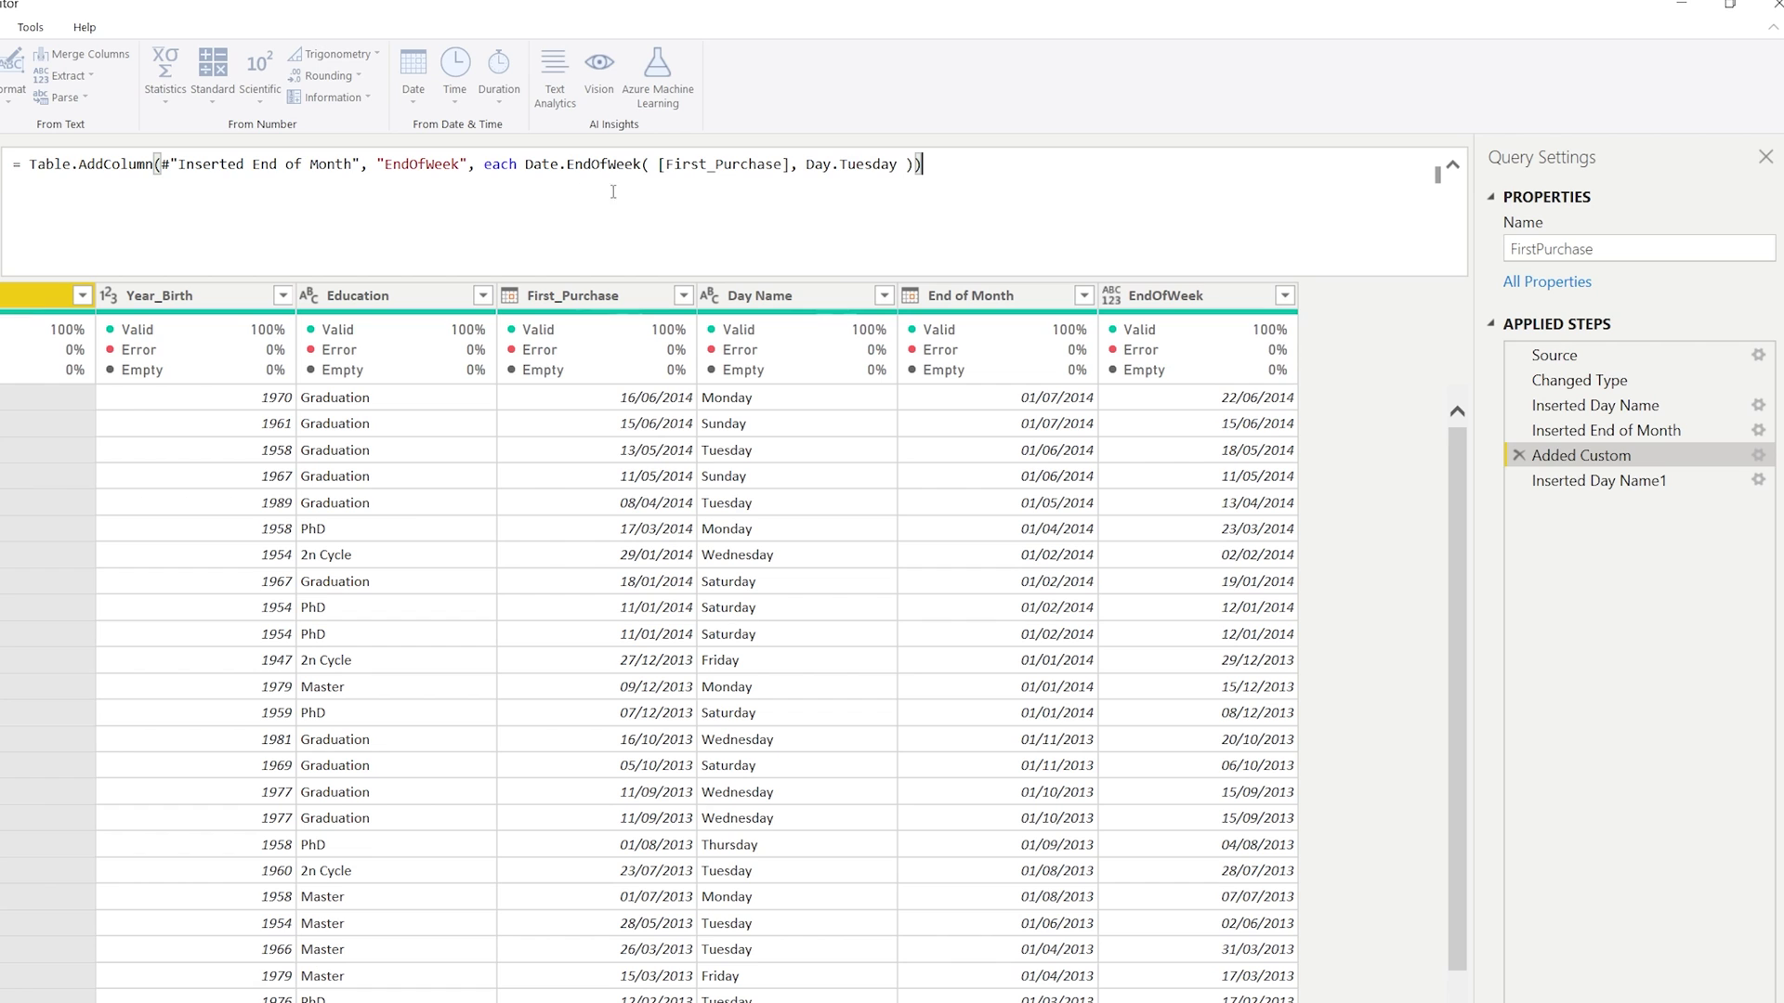
{"action": "key", "text": "Return"}
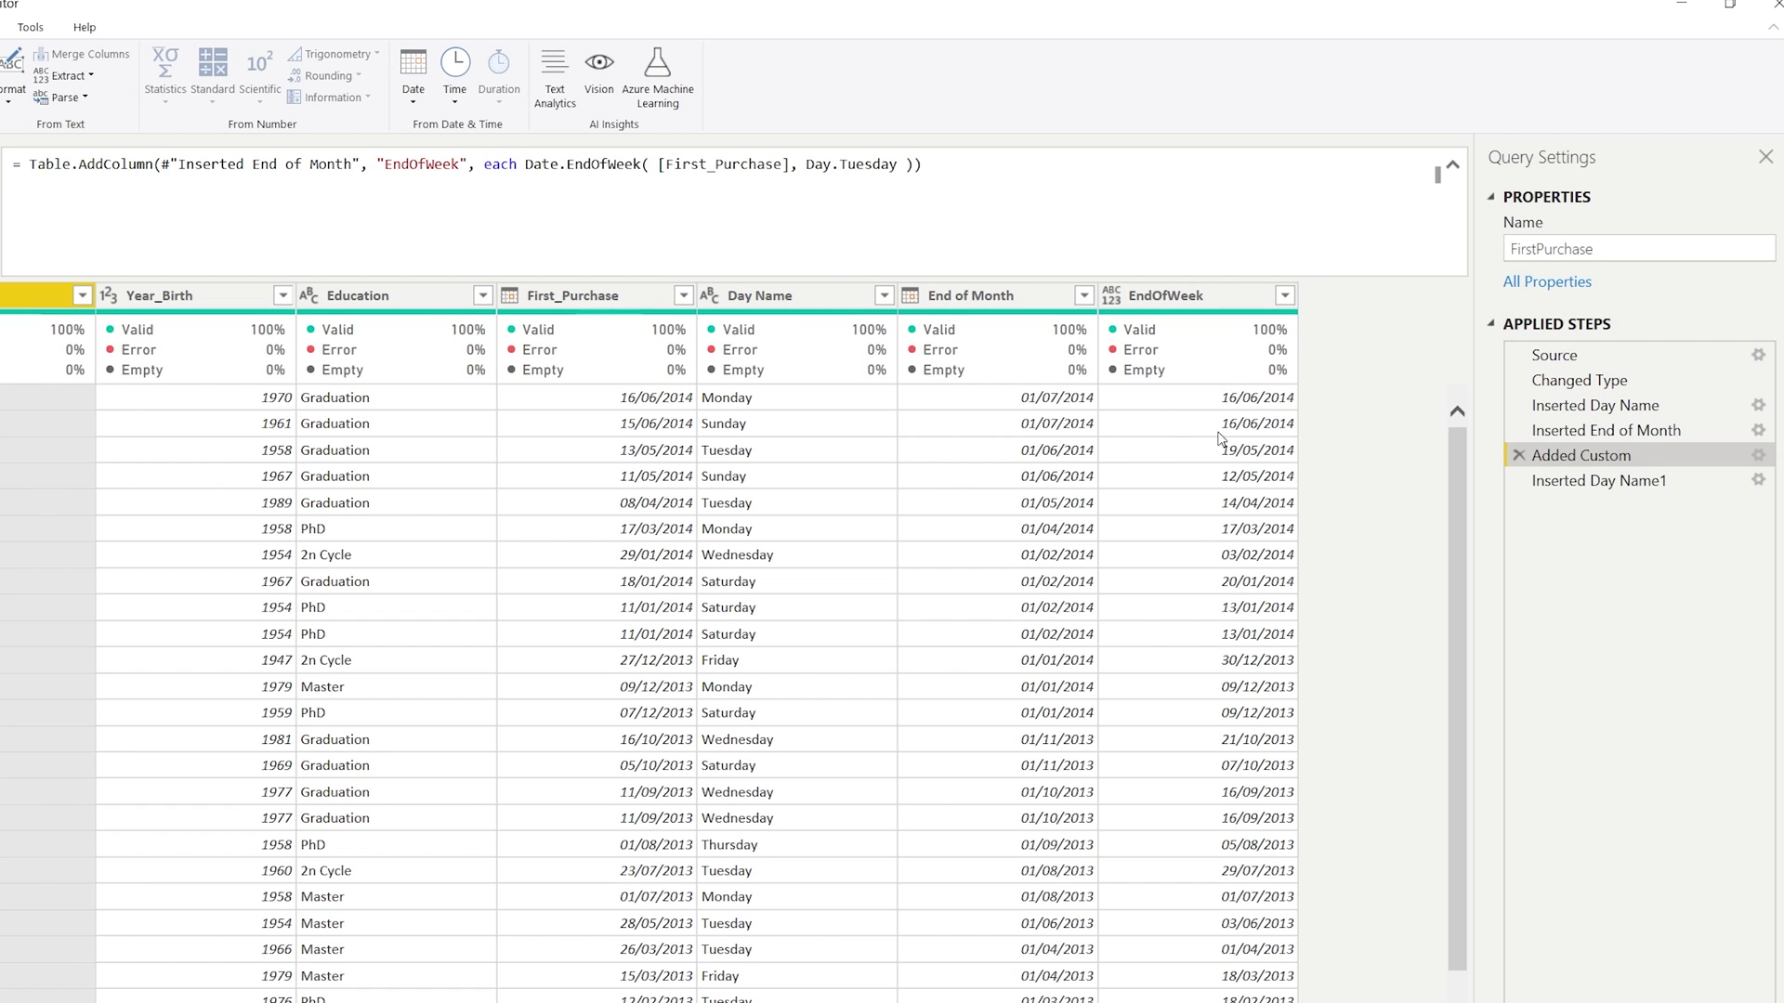
Step: Check in Inserted Day Name1 that EndOfWeek dates are now Mondays, e.g. 16/06/2014
{"action": "left_click", "coordinate": [1635, 481]}
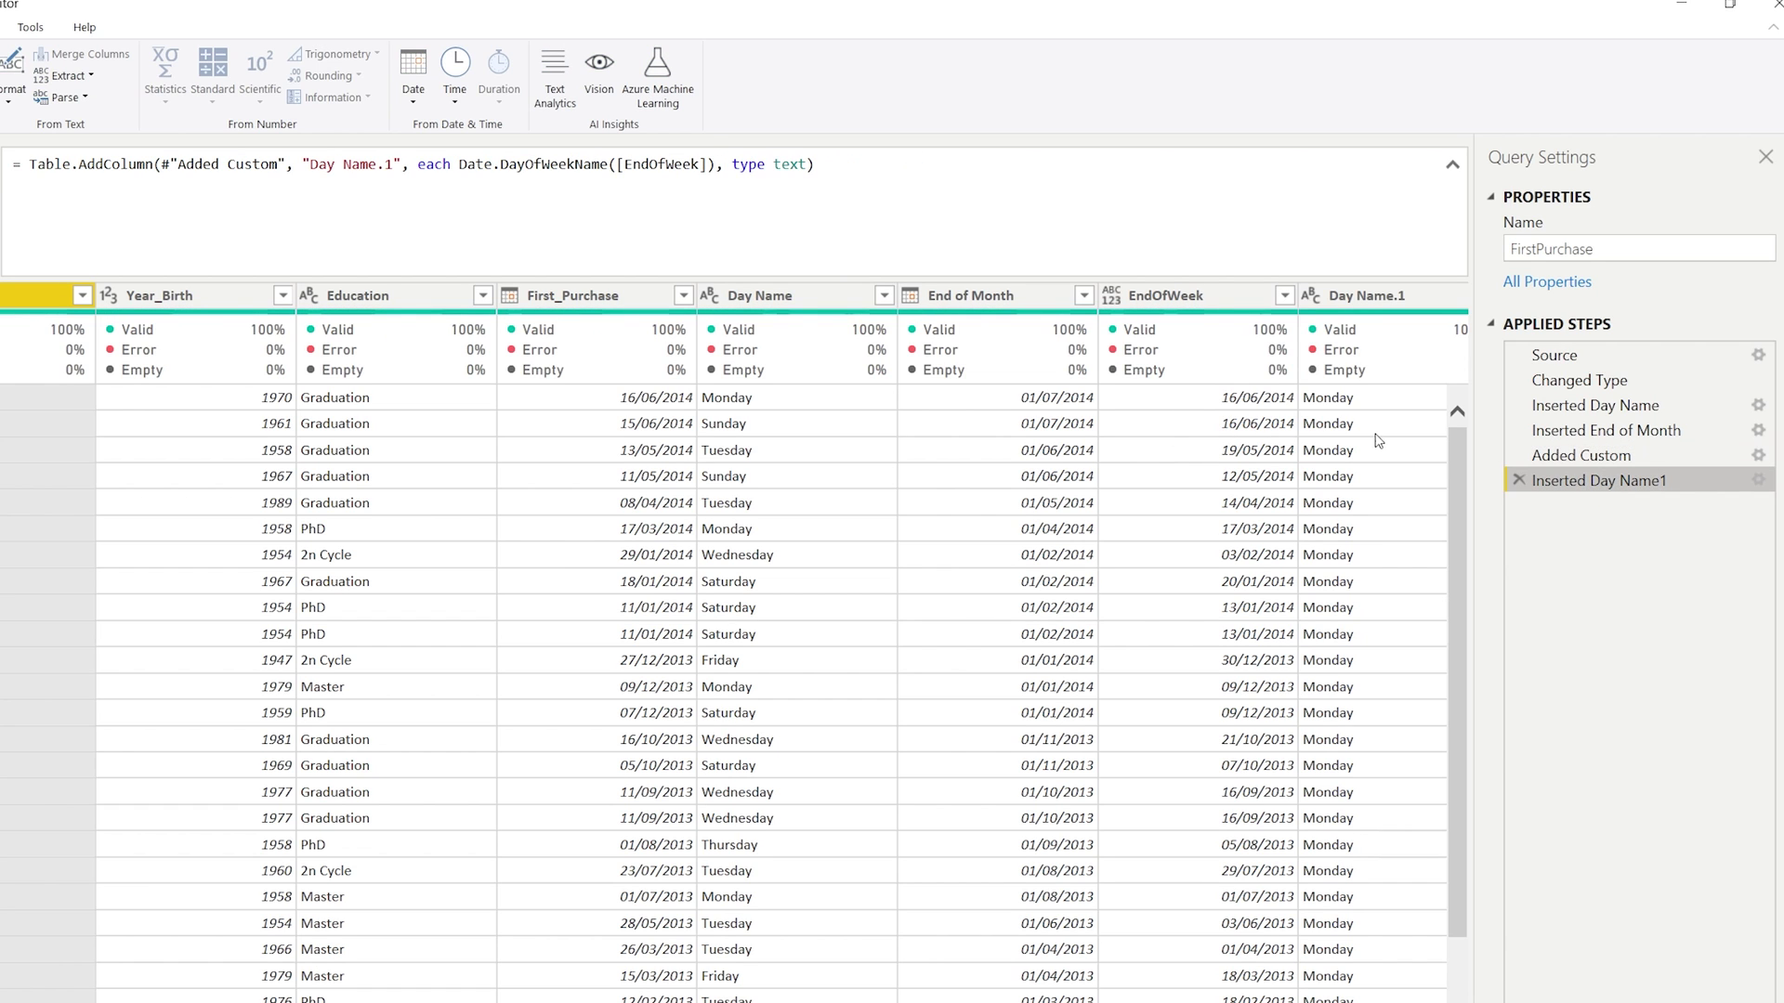
{"action": "left_click", "coordinate": [1361, 297]}
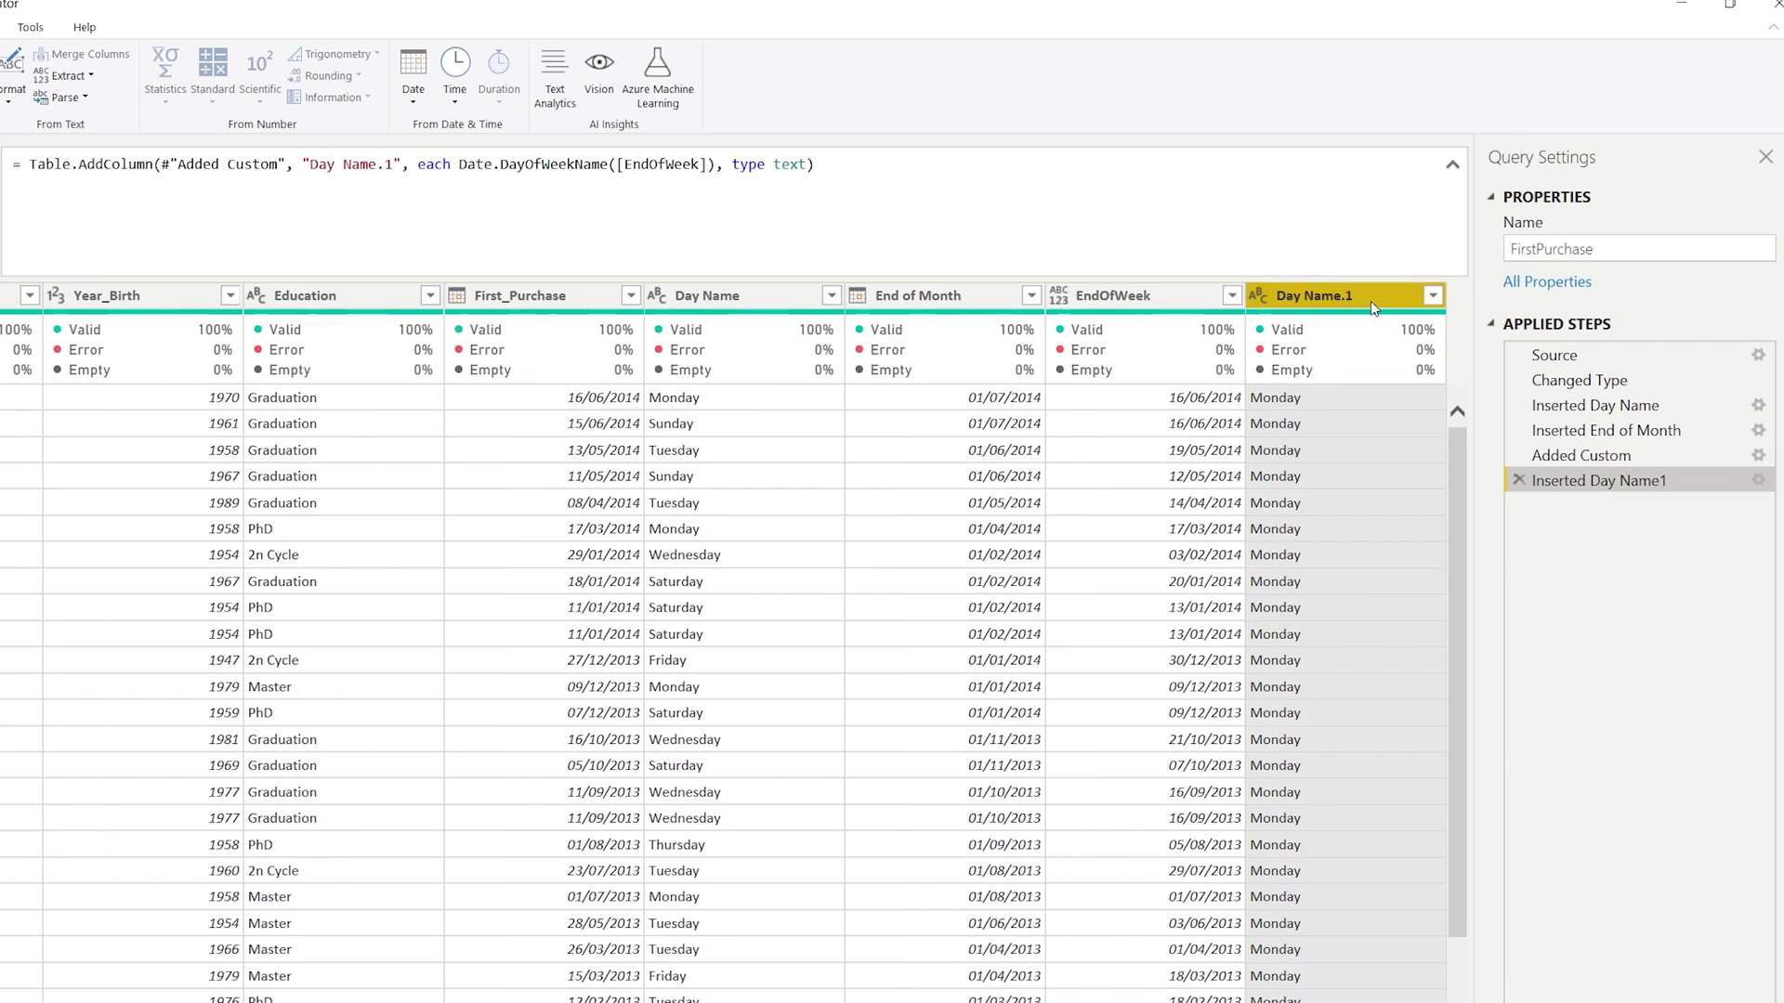
{"action": "left_click", "coordinate": [1205, 423]}
{"action": "left_click", "coordinate": [1214, 400]}
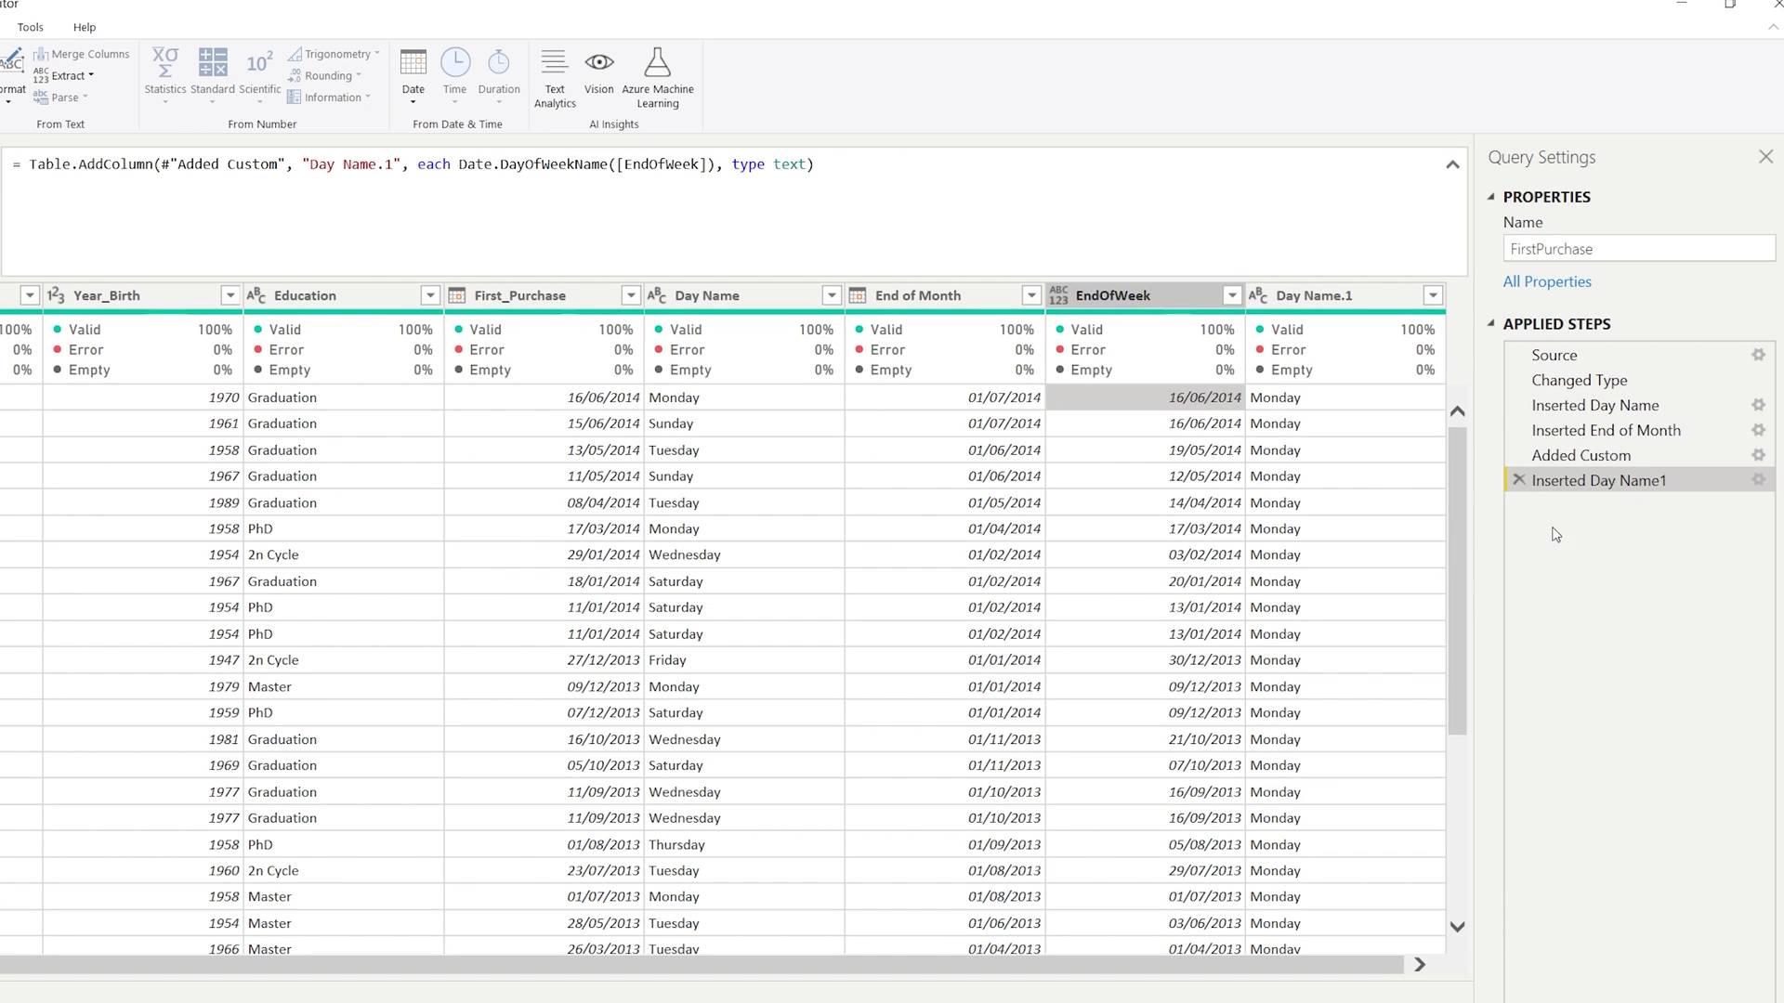
Step: Delete the Inserted Day Name1 and Added Custom test steps and select End of Month
{"action": "left_click", "coordinate": [1519, 481]}
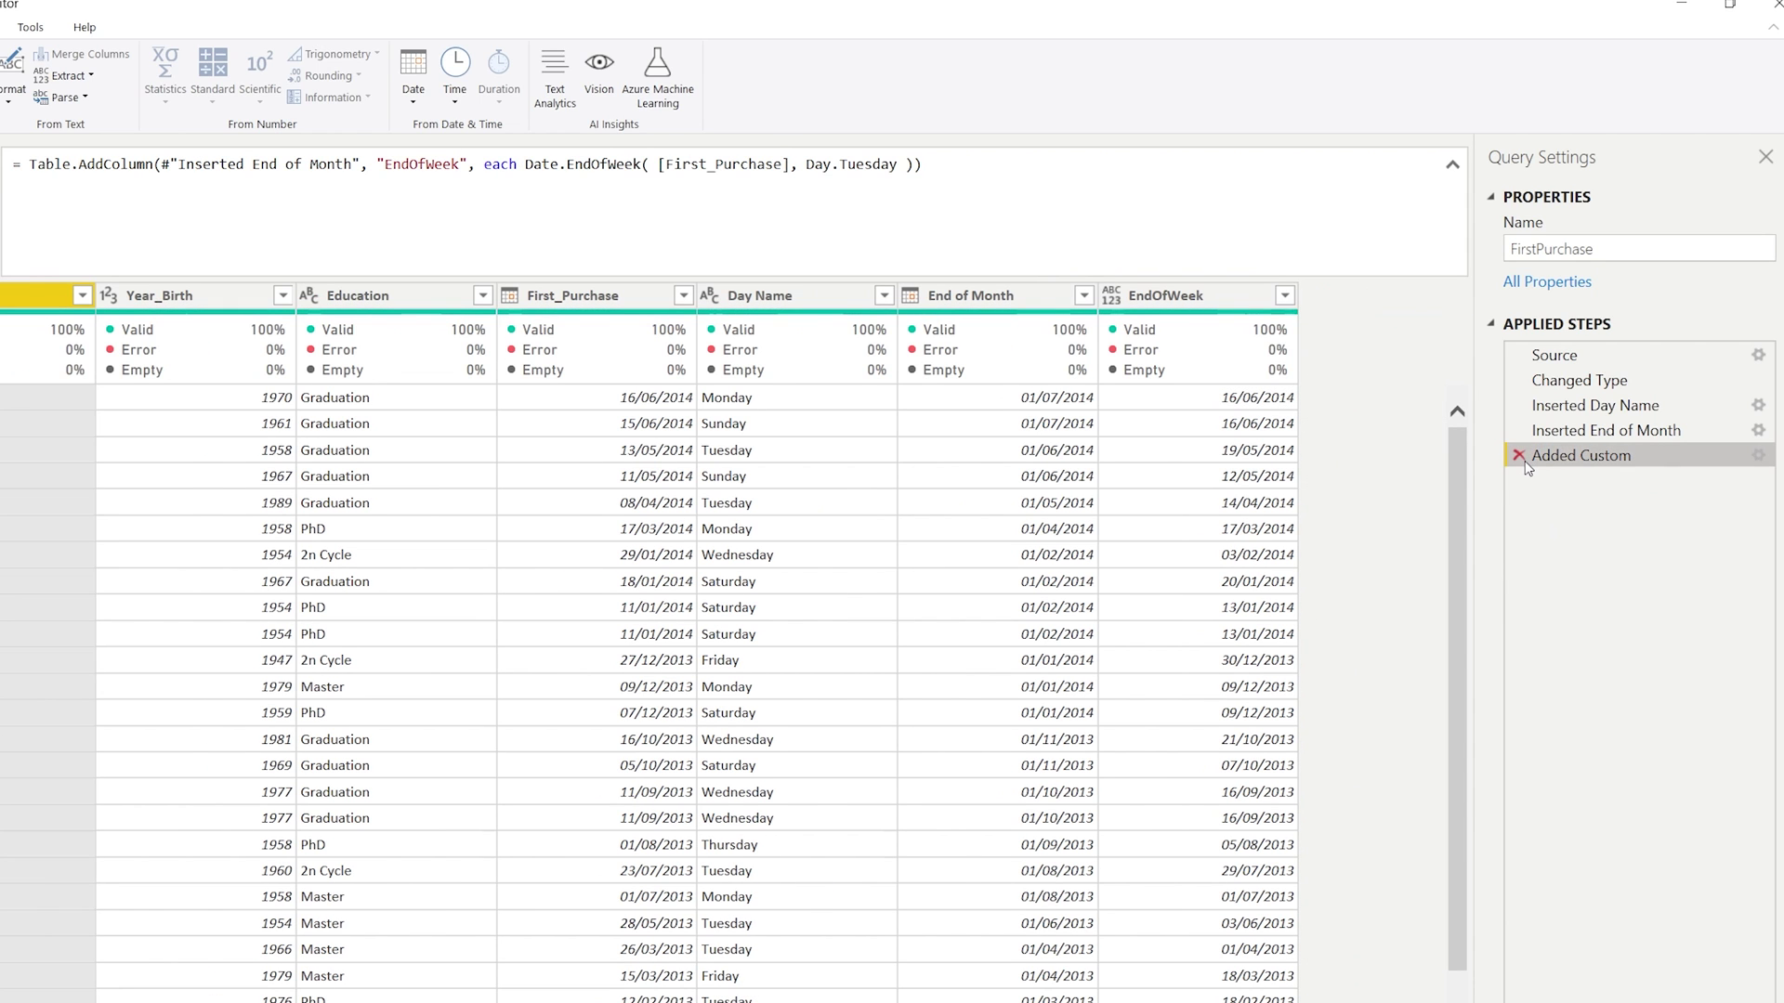
{"action": "left_click", "coordinate": [1526, 461]}
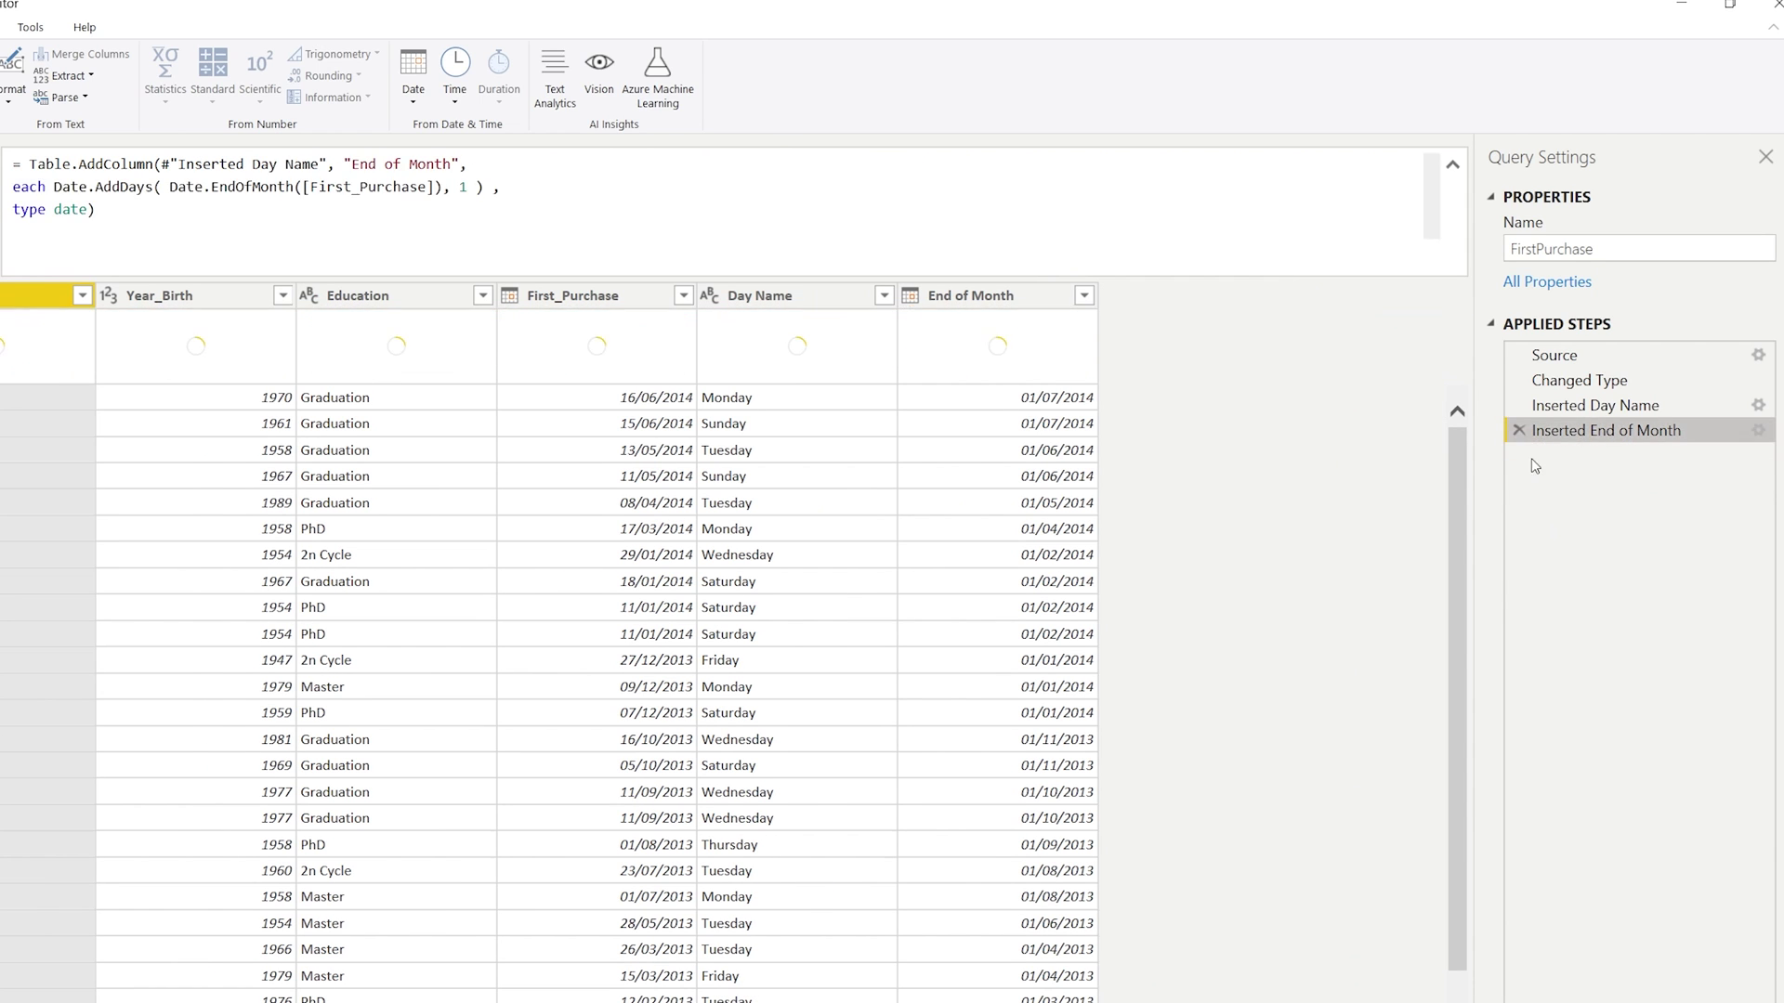
{"action": "left_click", "coordinate": [1006, 304]}
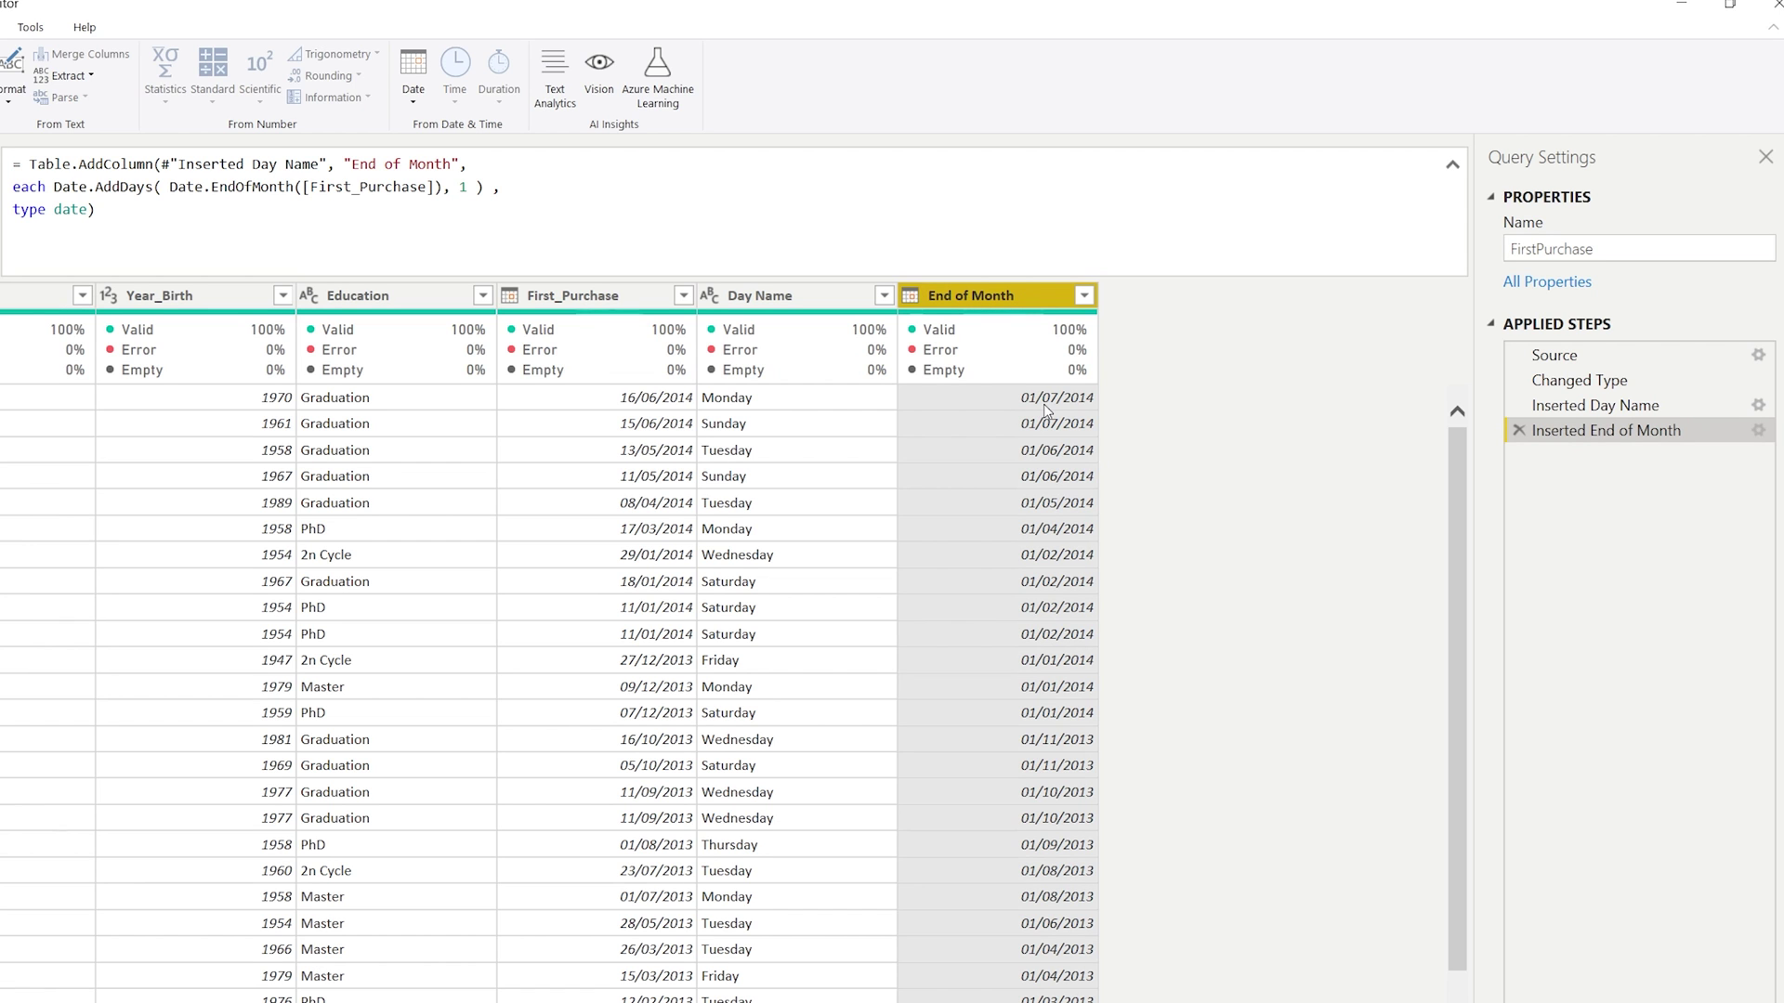
Step: Wrap the End of Month formula in Date.EndOfWeek(..., Day.Tuesday) so it returns the following Monday
{"action": "left_click", "coordinate": [56, 186]}
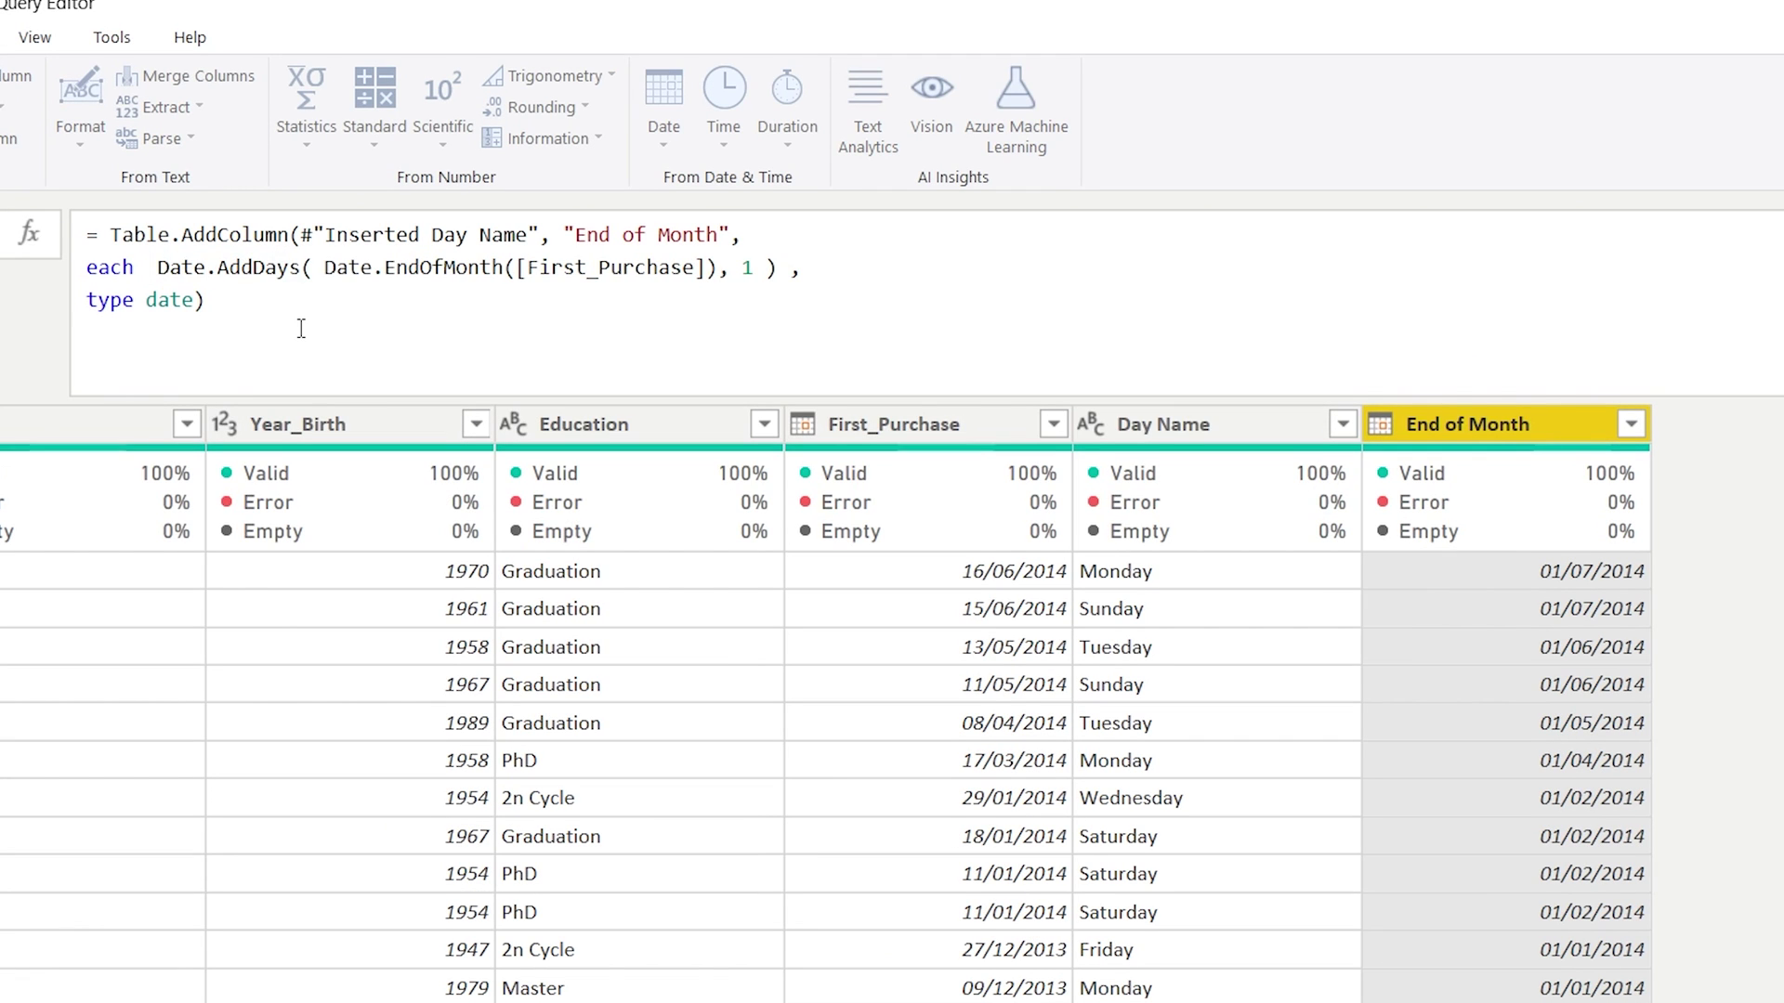
{"action": "type", "text": "Date."}
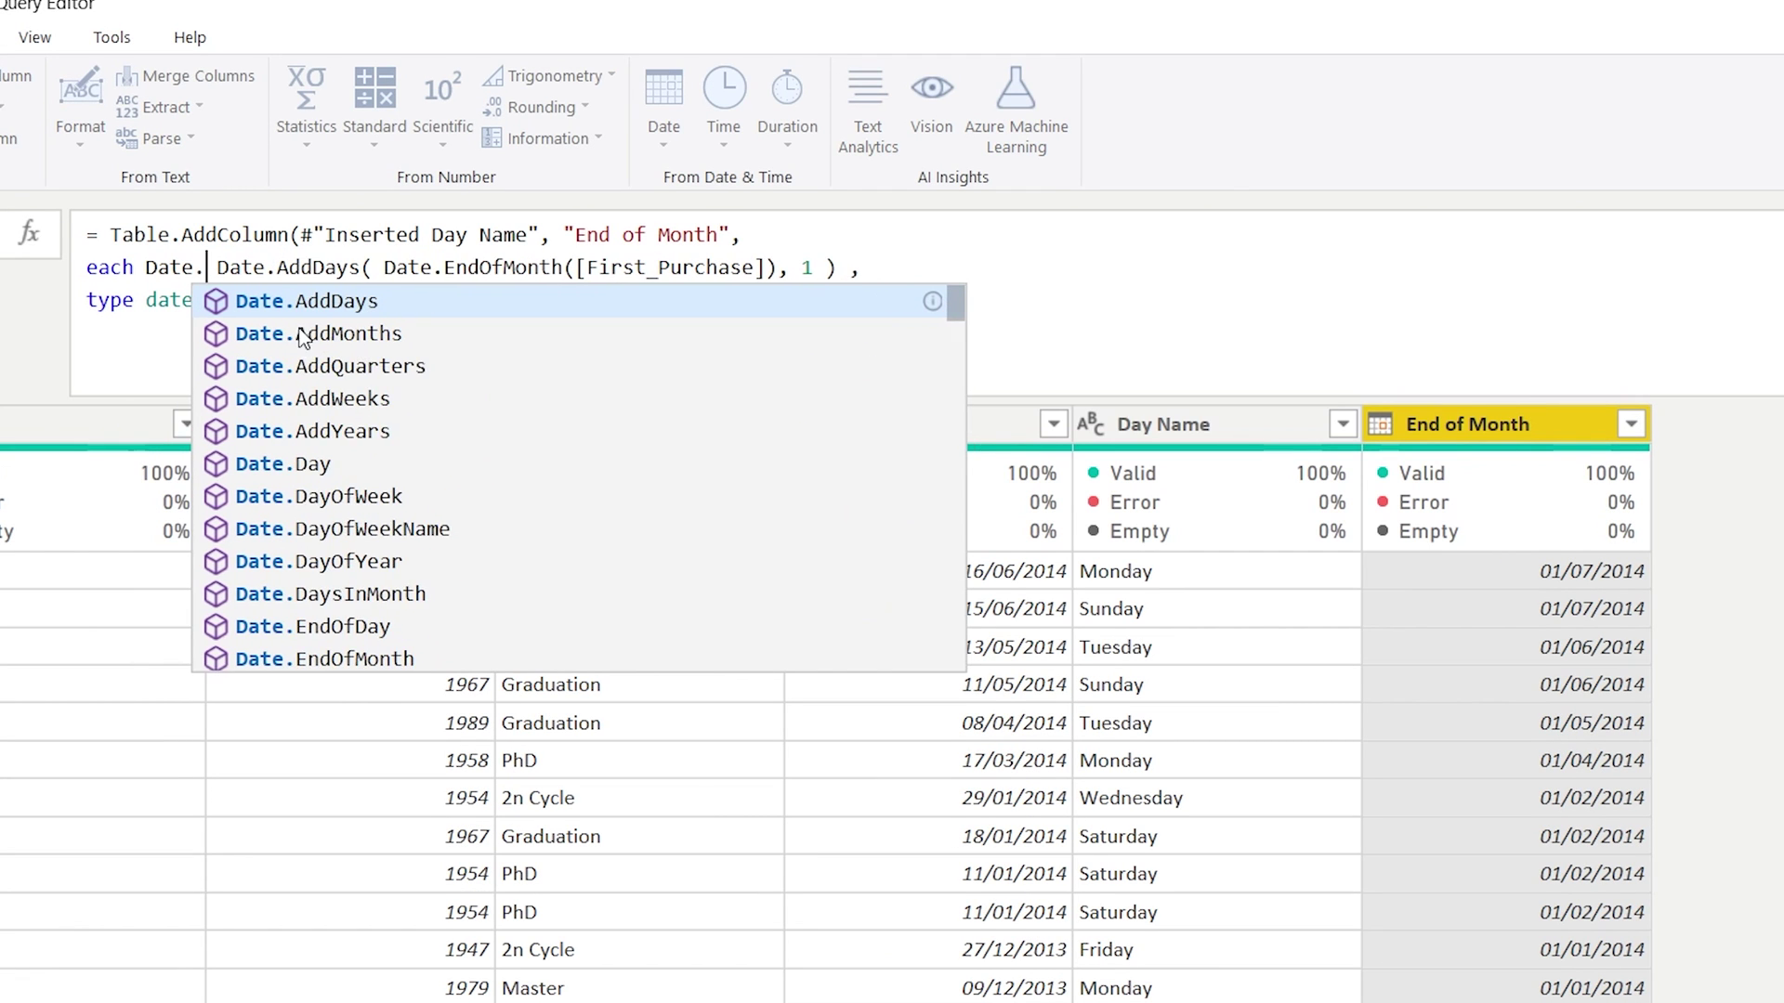
{"action": "type", "text": "EndOfWeek"}
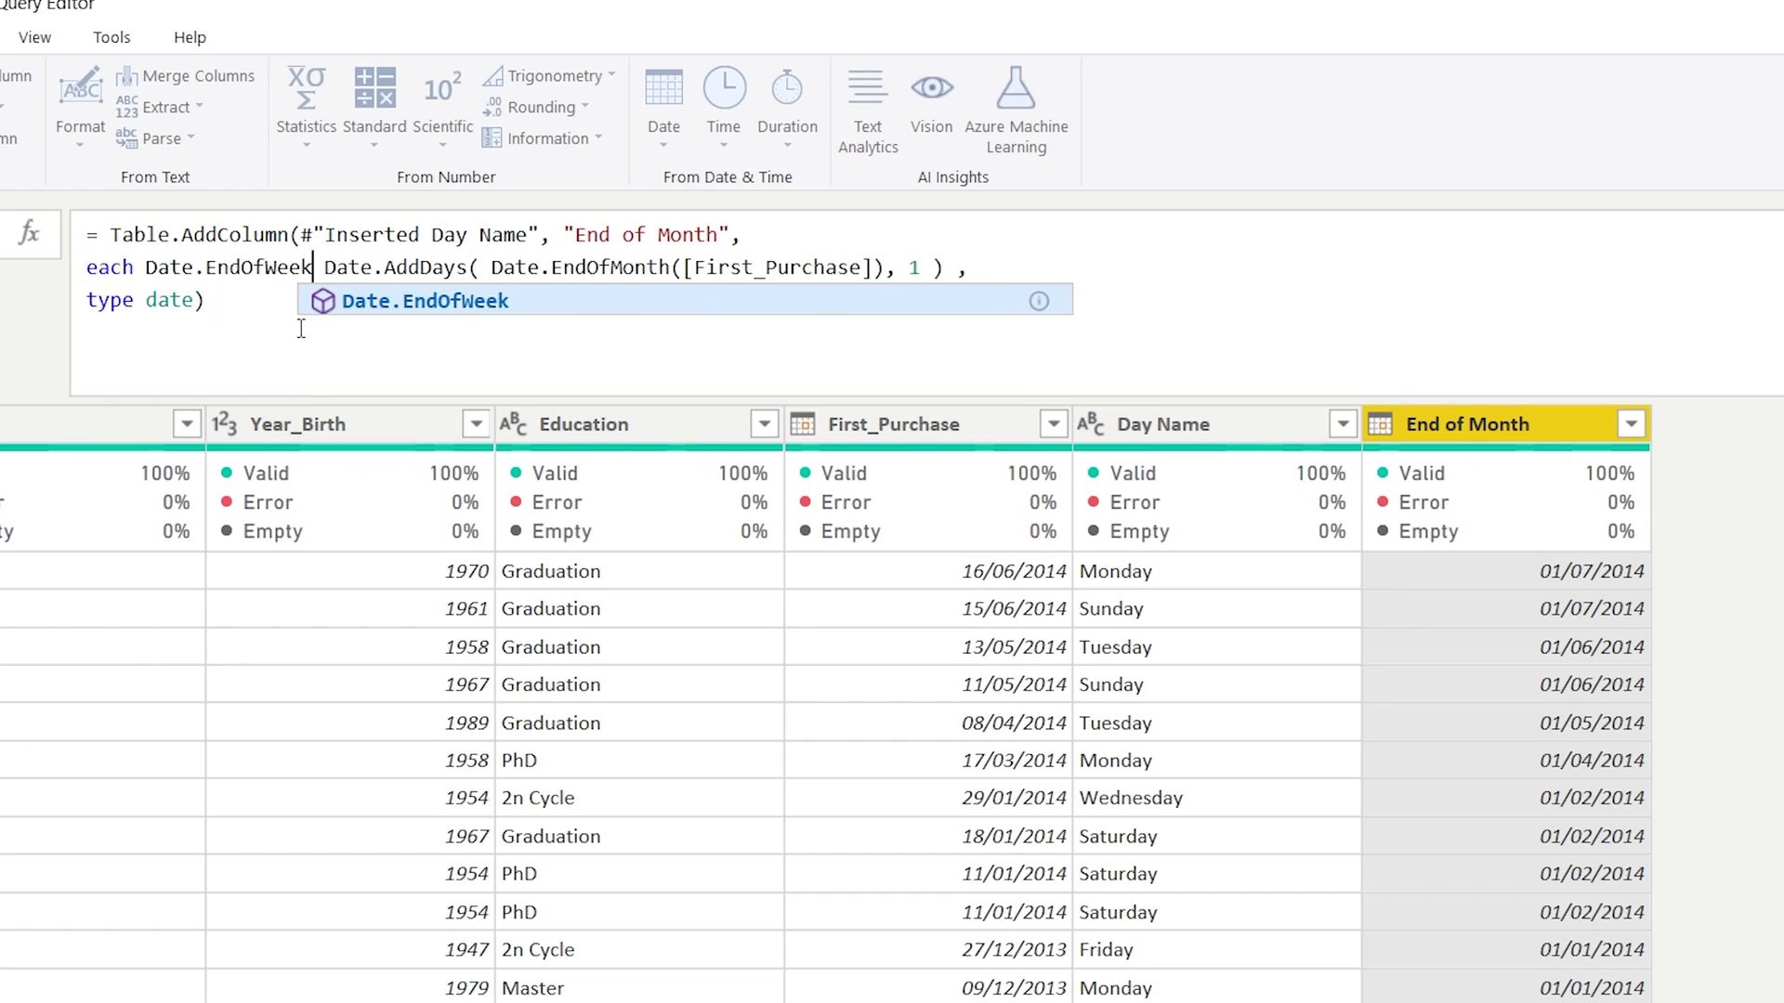
{"action": "type", "text": "("}
{"action": "key", "text": "Delete"}
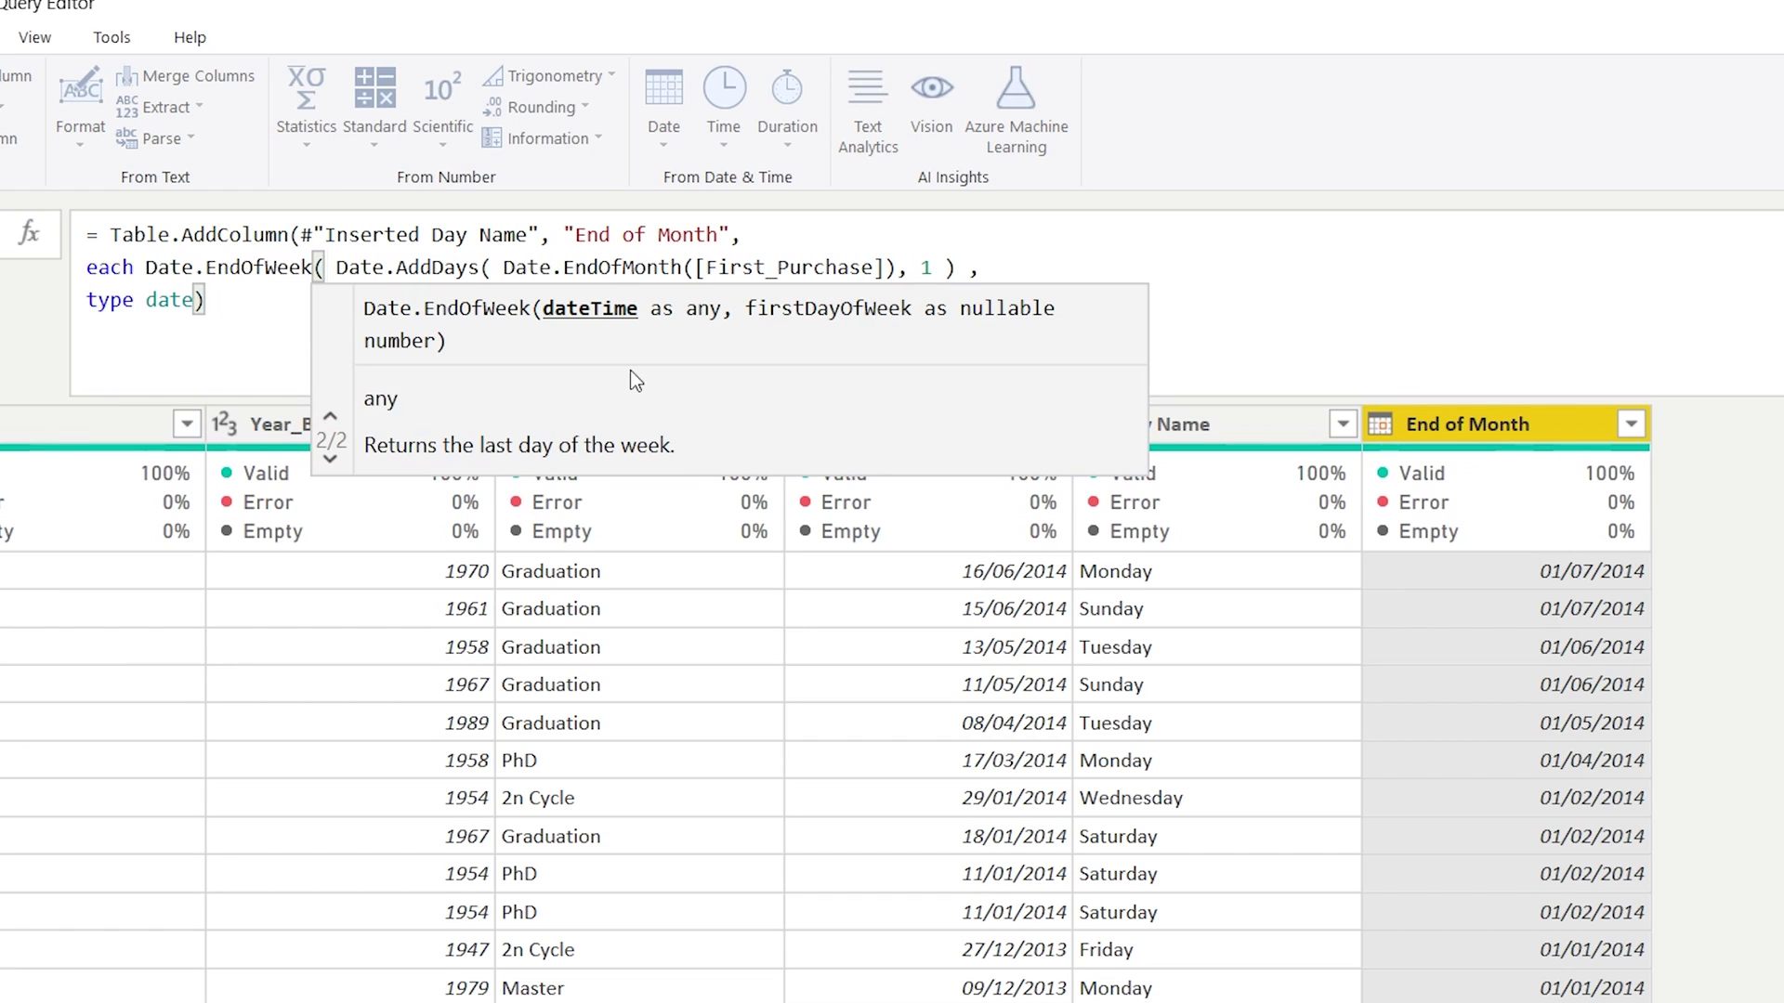
{"action": "left_click", "coordinate": [970, 264]}
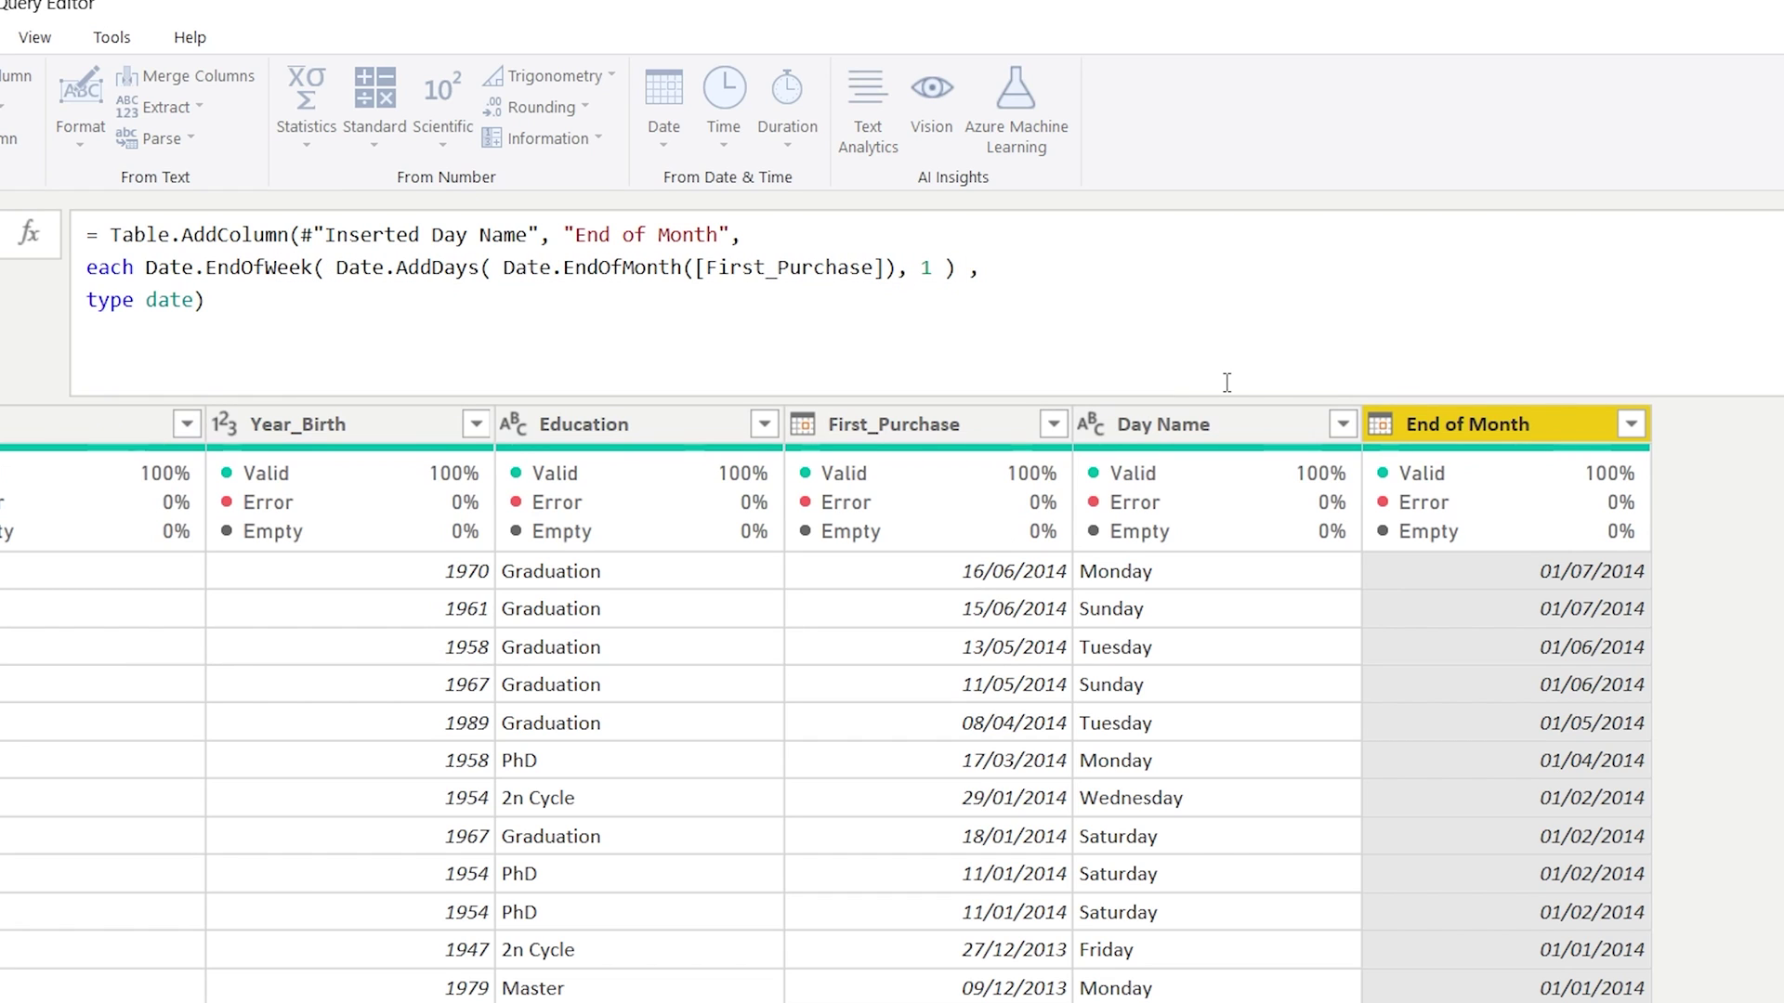
{"action": "type", "text": ", "}
{"action": "type", "text": "Day.Tues,"}
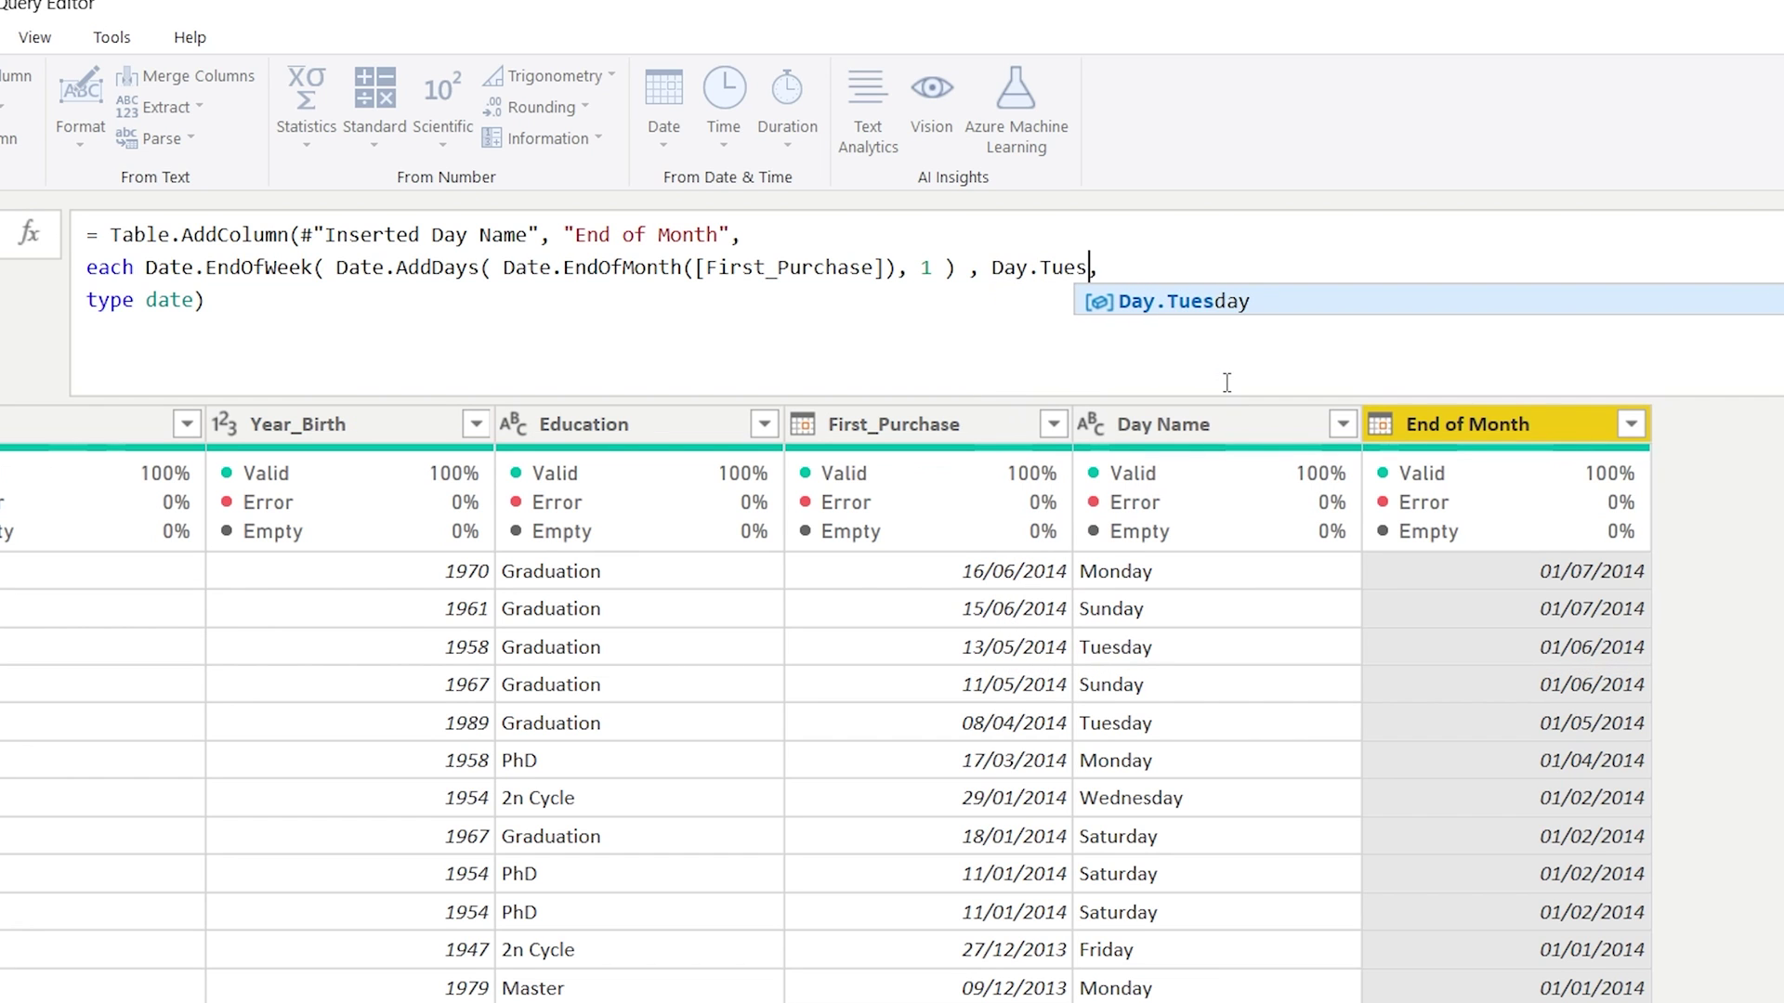
{"action": "key", "text": "Tab"}
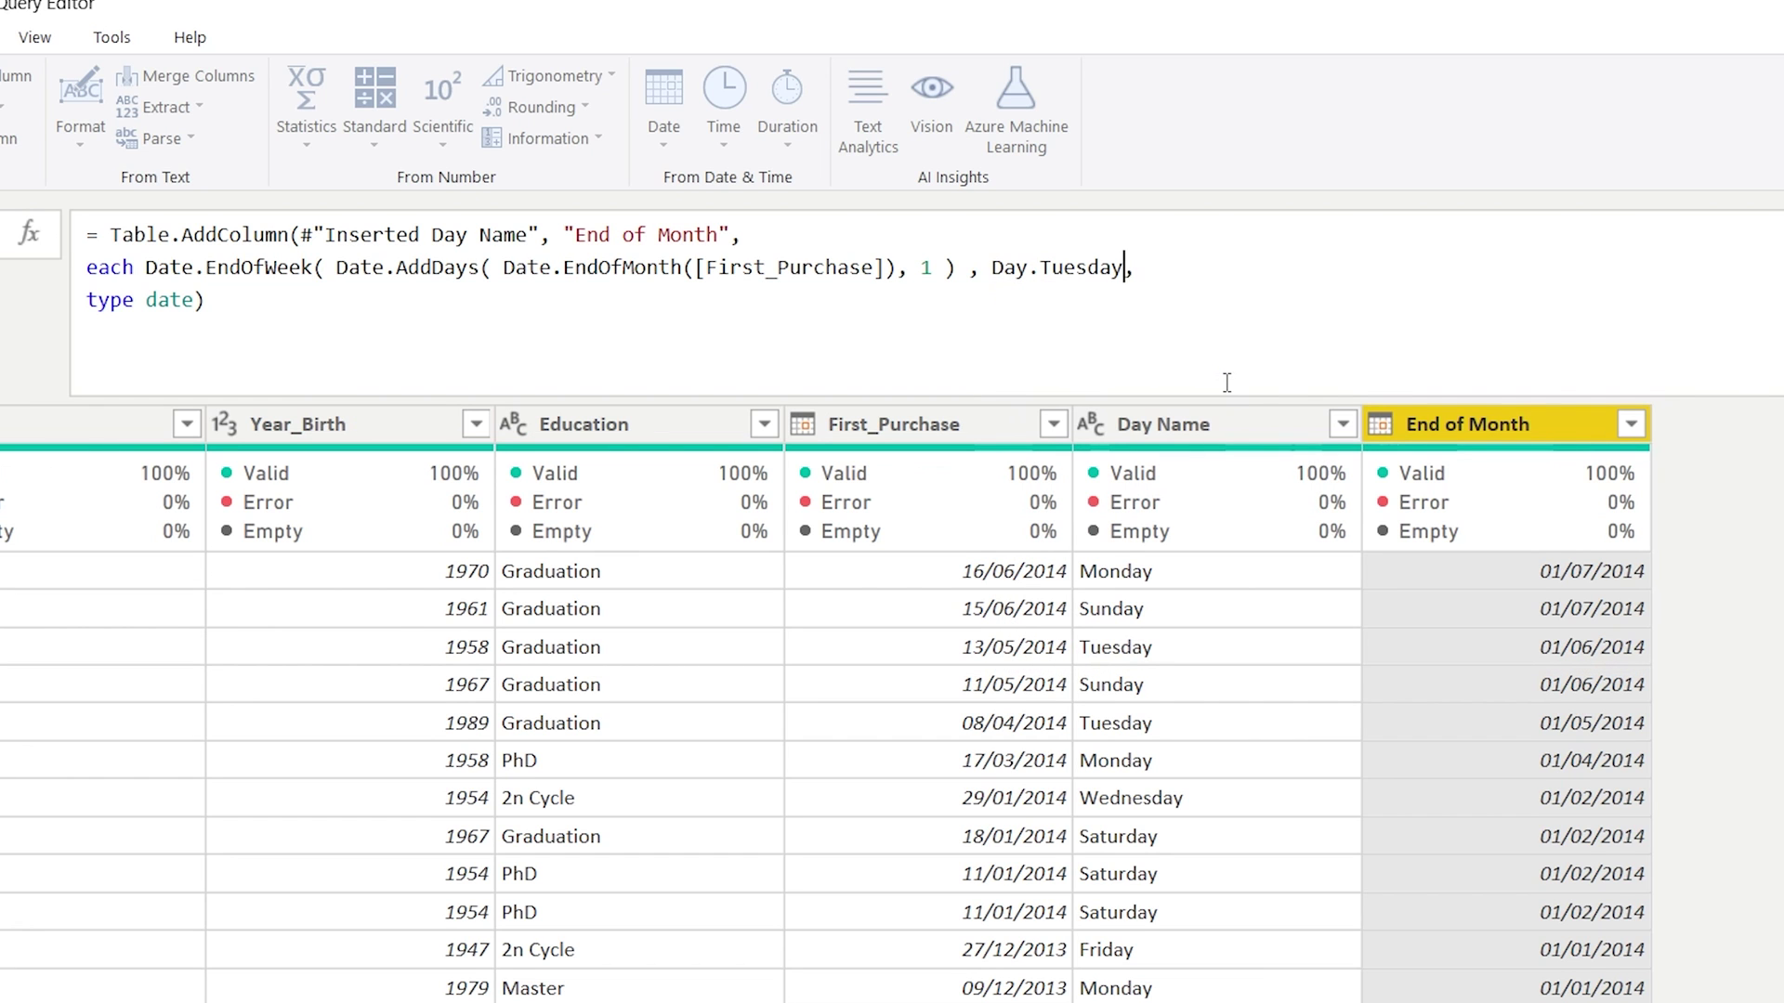
{"action": "type", "text": ")"}
{"action": "key", "text": "Return"}
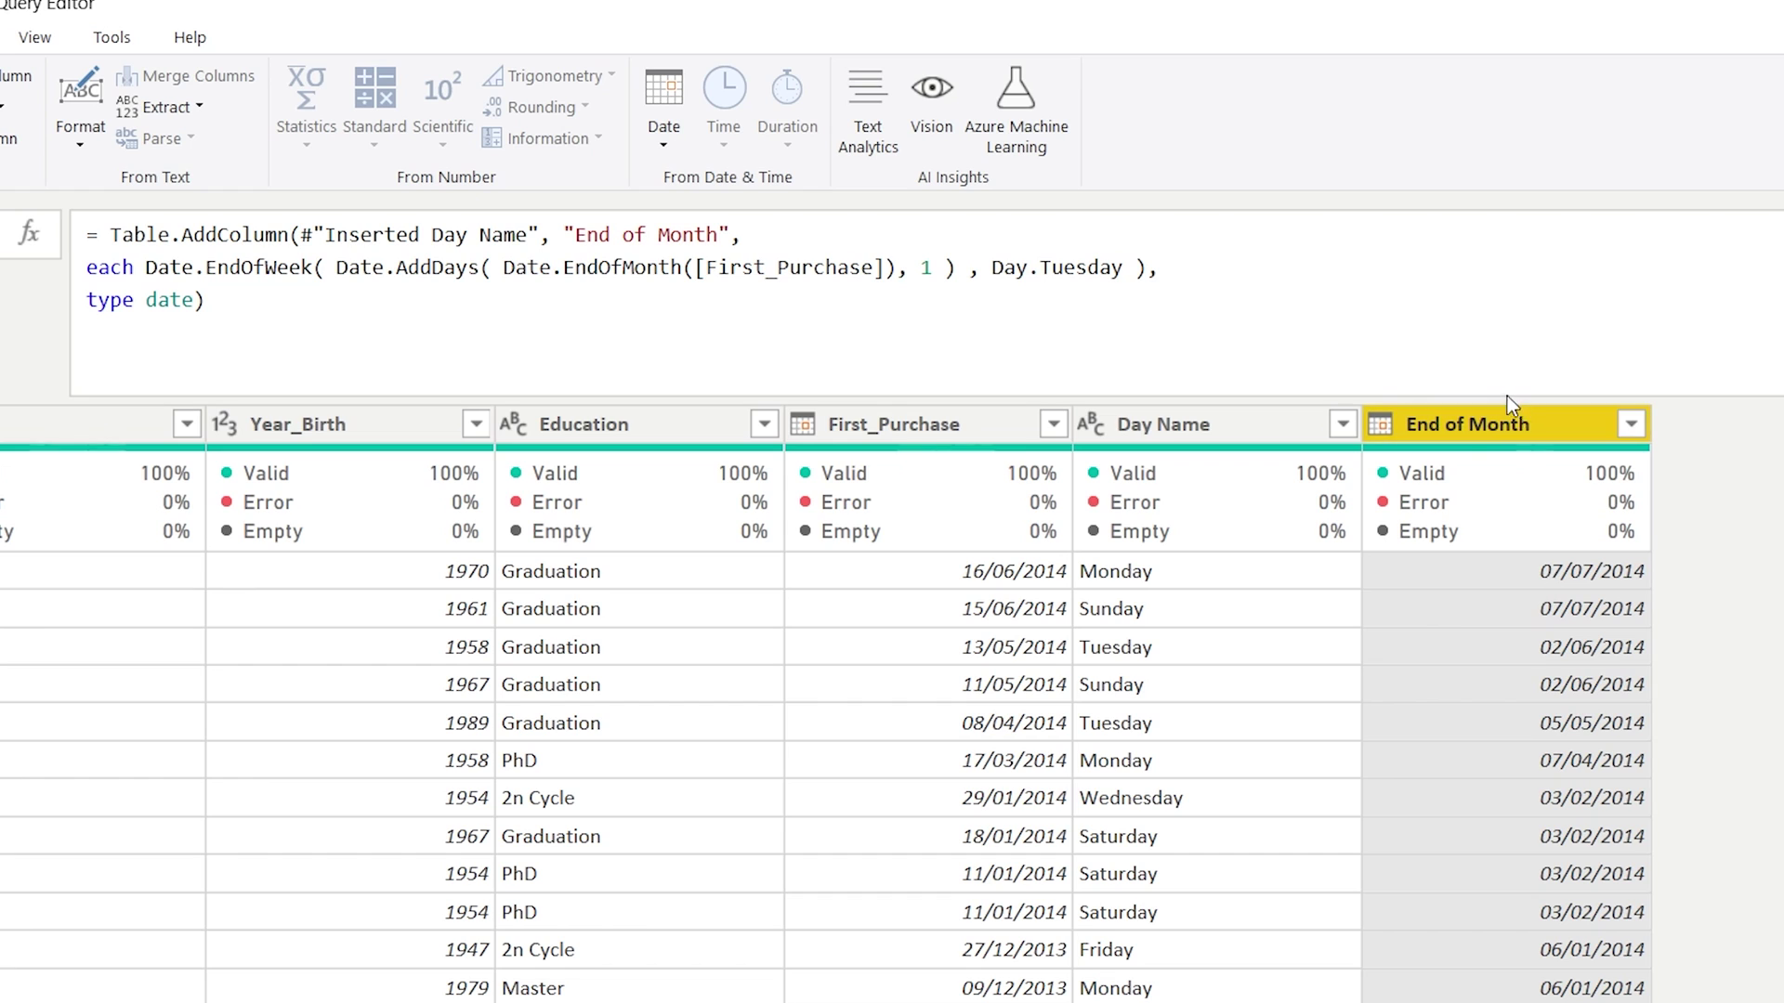
Step: Add a Name of Day column from End of Month and confirm rows like 02/06/2014 show Monday
{"action": "left_click", "coordinate": [663, 126]}
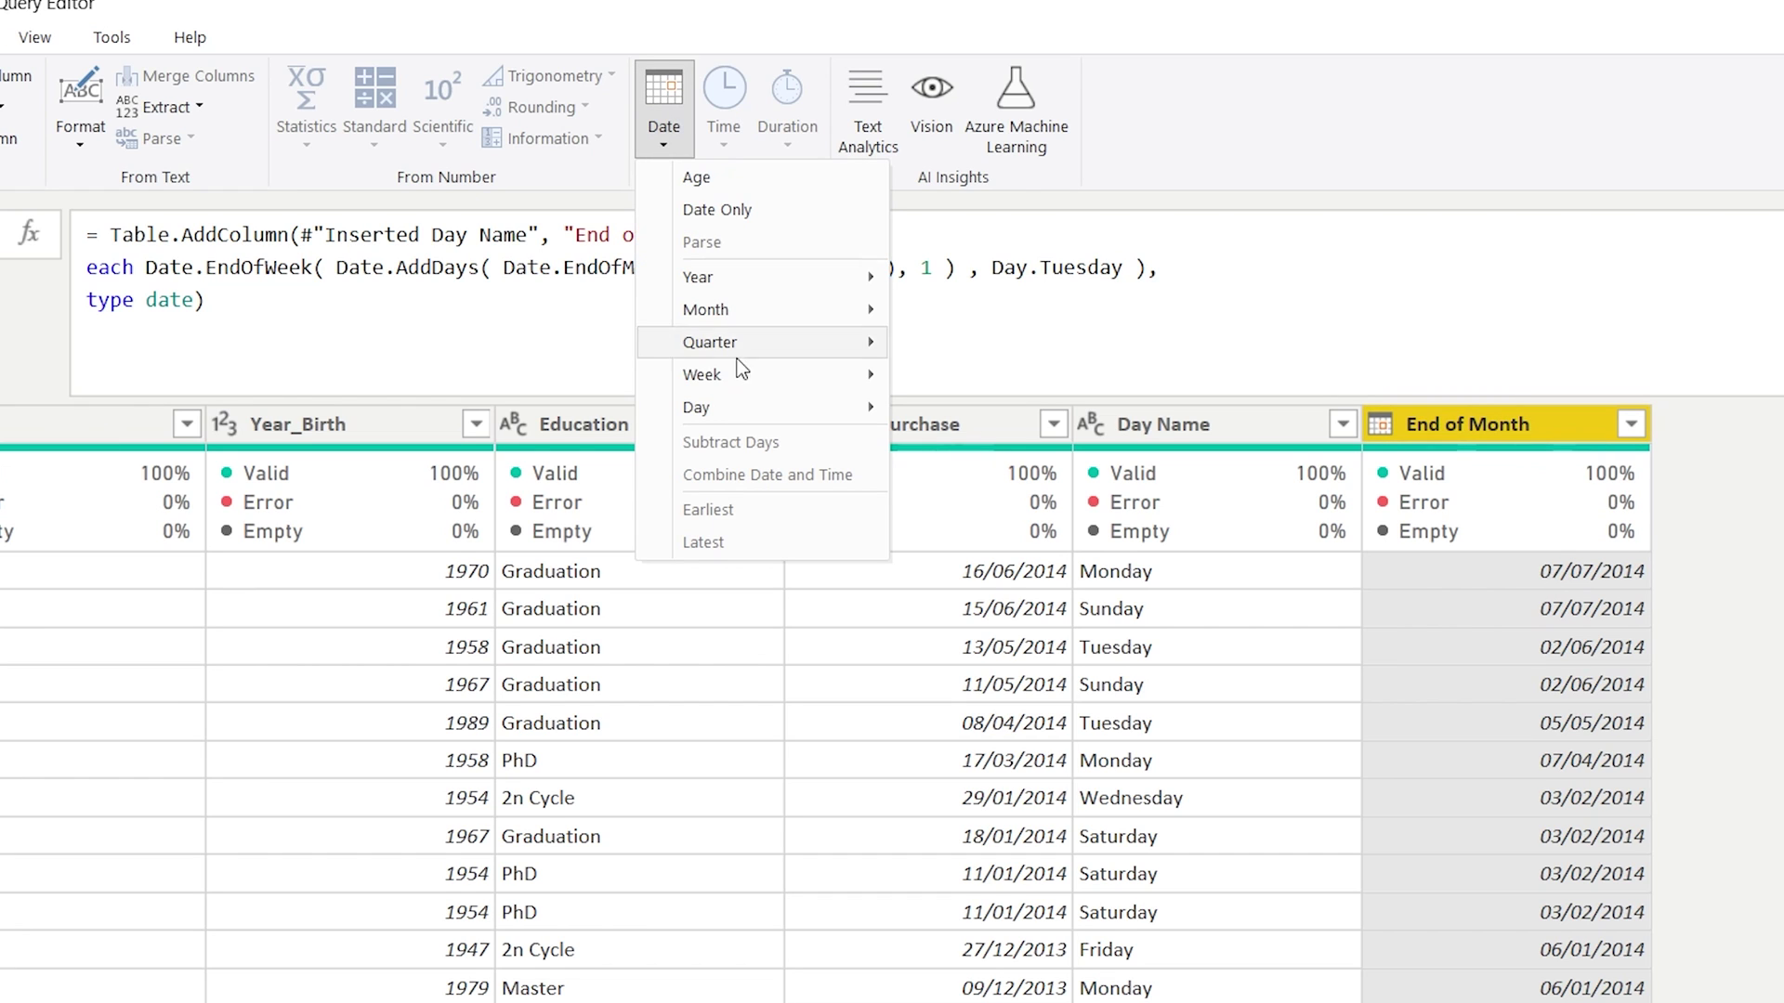
{"action": "mouse_move", "coordinate": [734, 405]}
{"action": "left_click", "coordinate": [960, 574]}
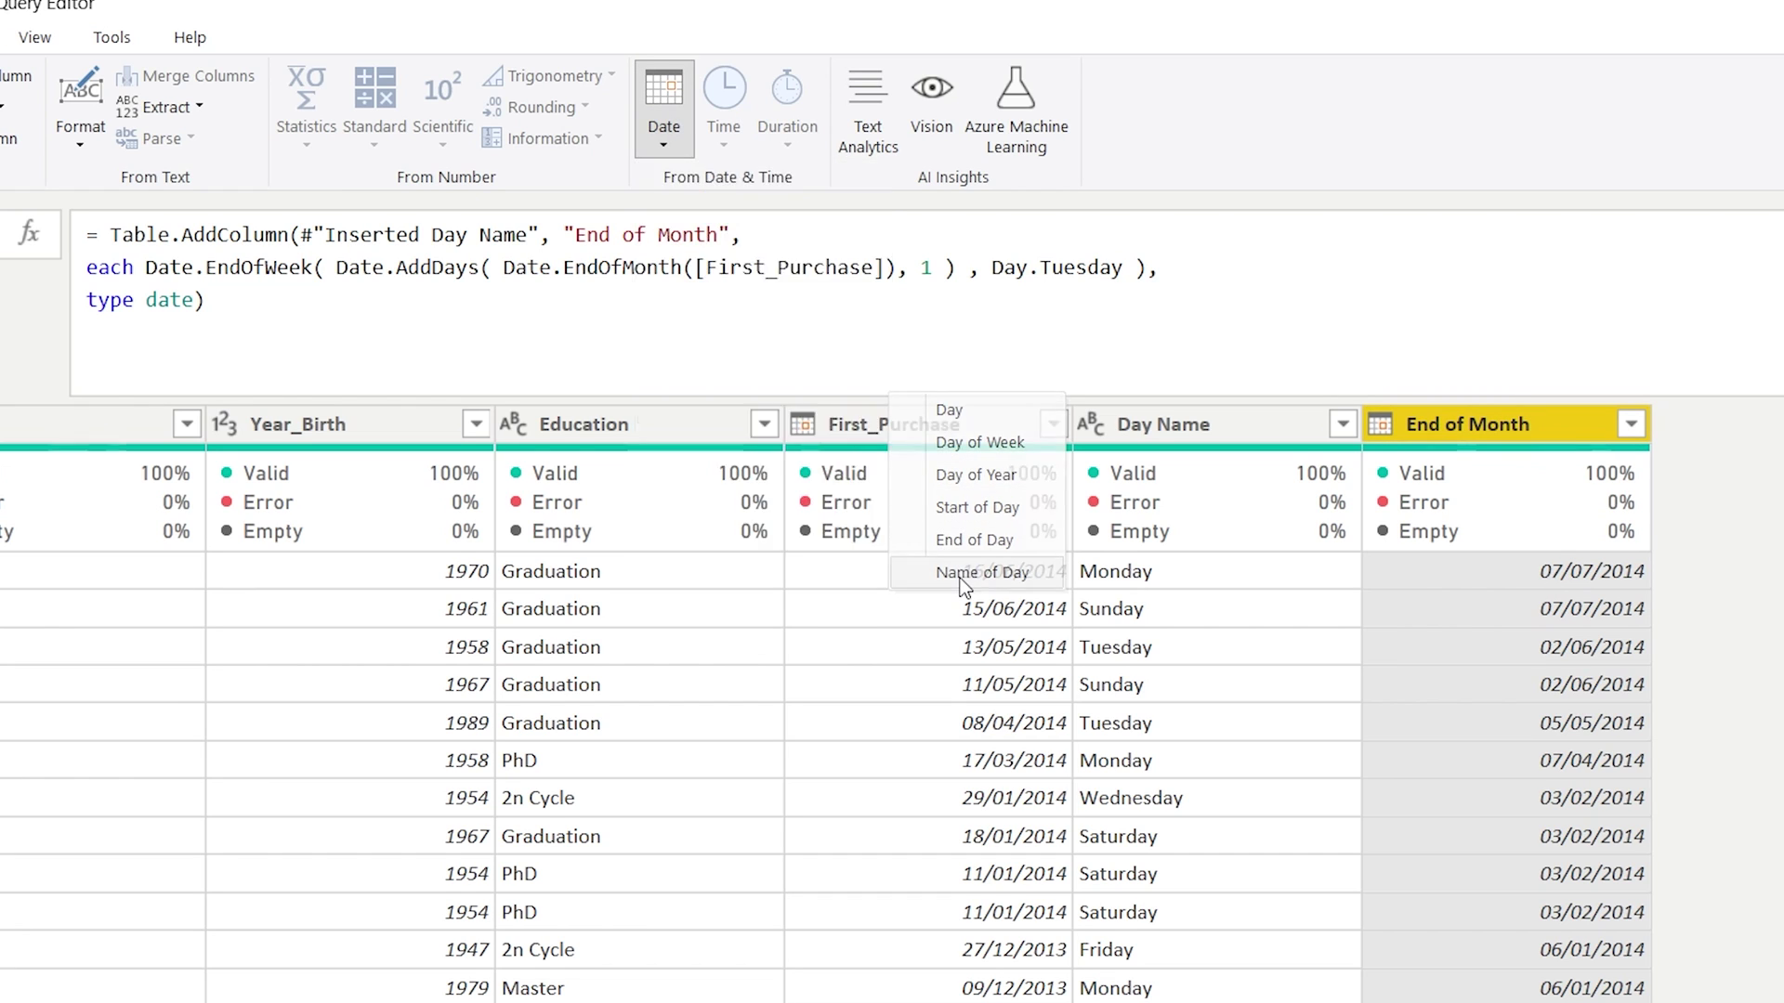
{"action": "left_click", "coordinate": [1197, 578]}
{"action": "left_click", "coordinate": [1528, 575]}
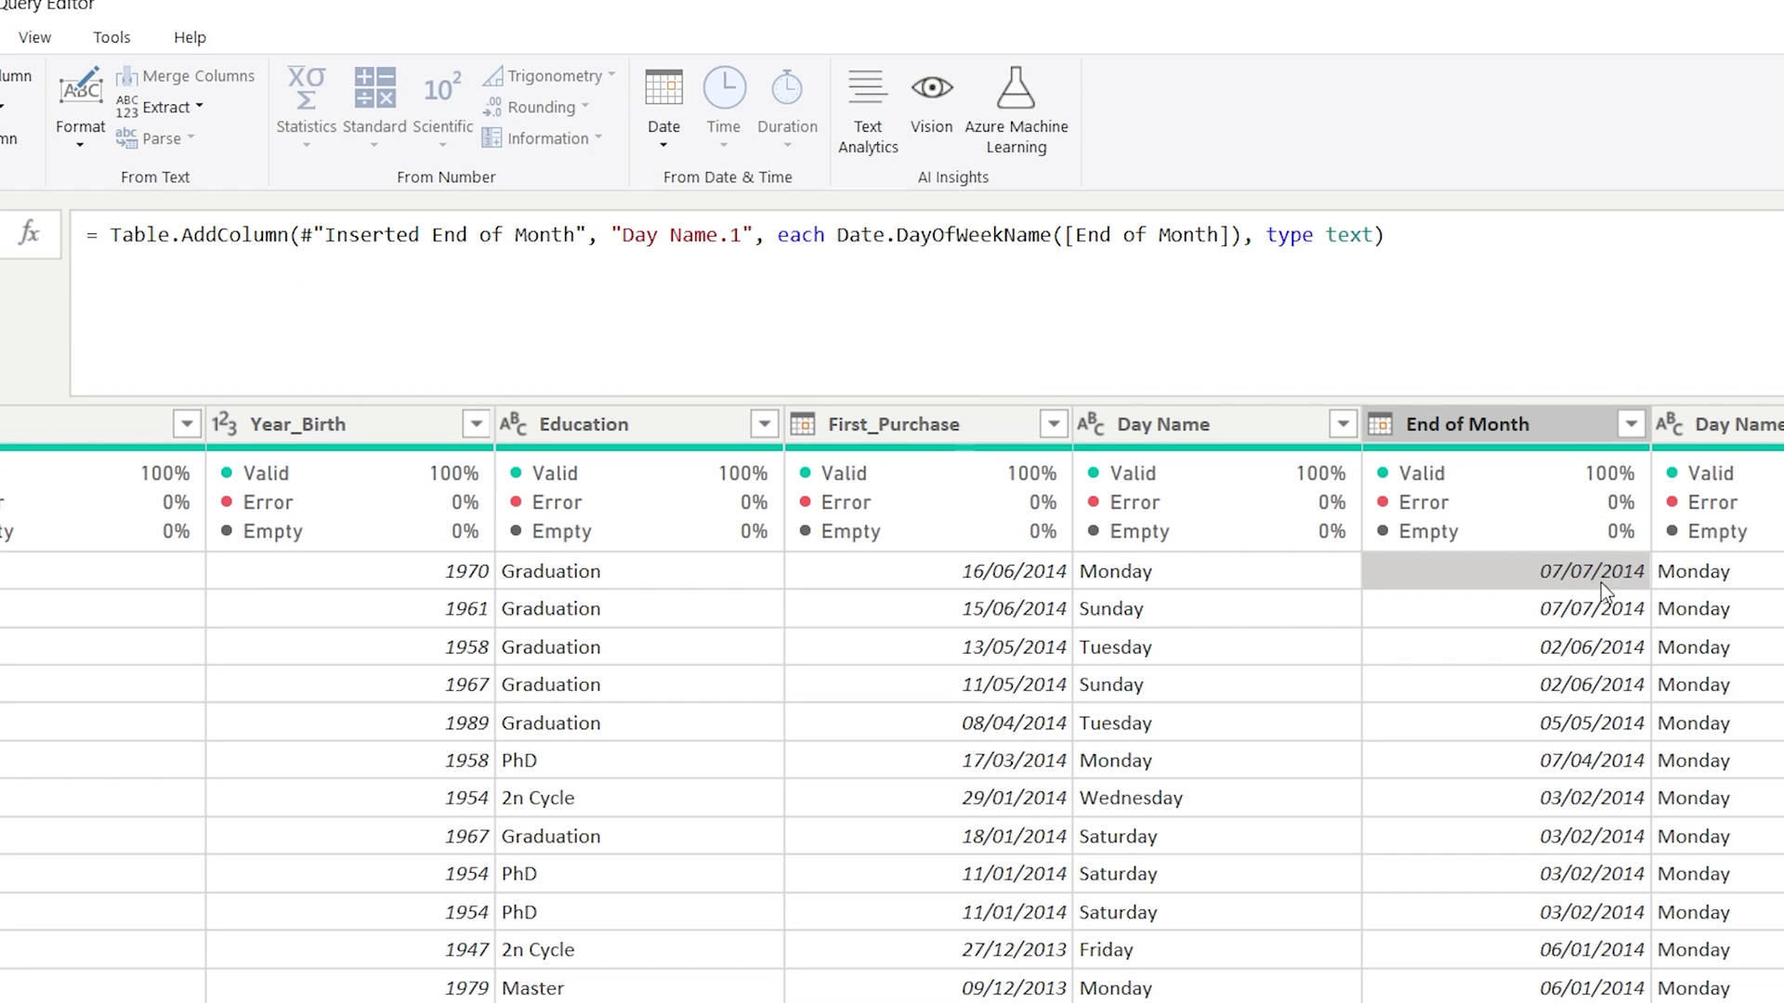
{"action": "left_click", "coordinate": [1735, 576]}
{"action": "left_click", "coordinate": [1596, 658]}
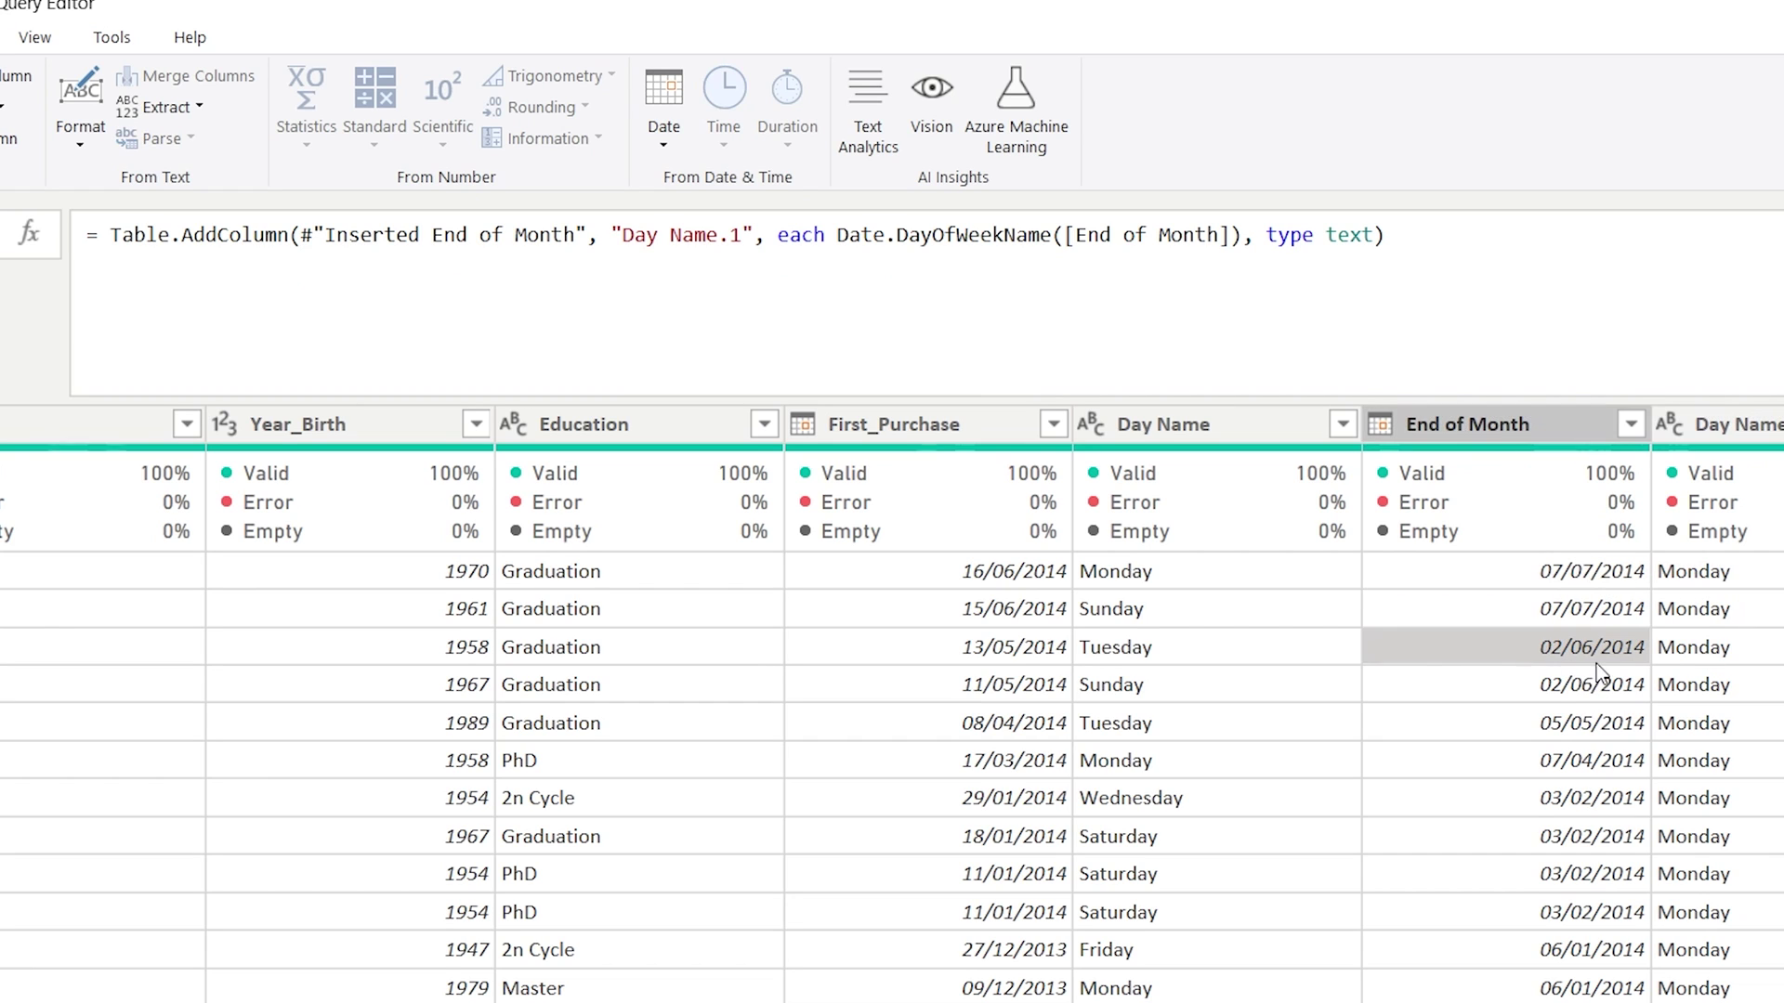
{"action": "left_click", "coordinate": [1722, 652]}
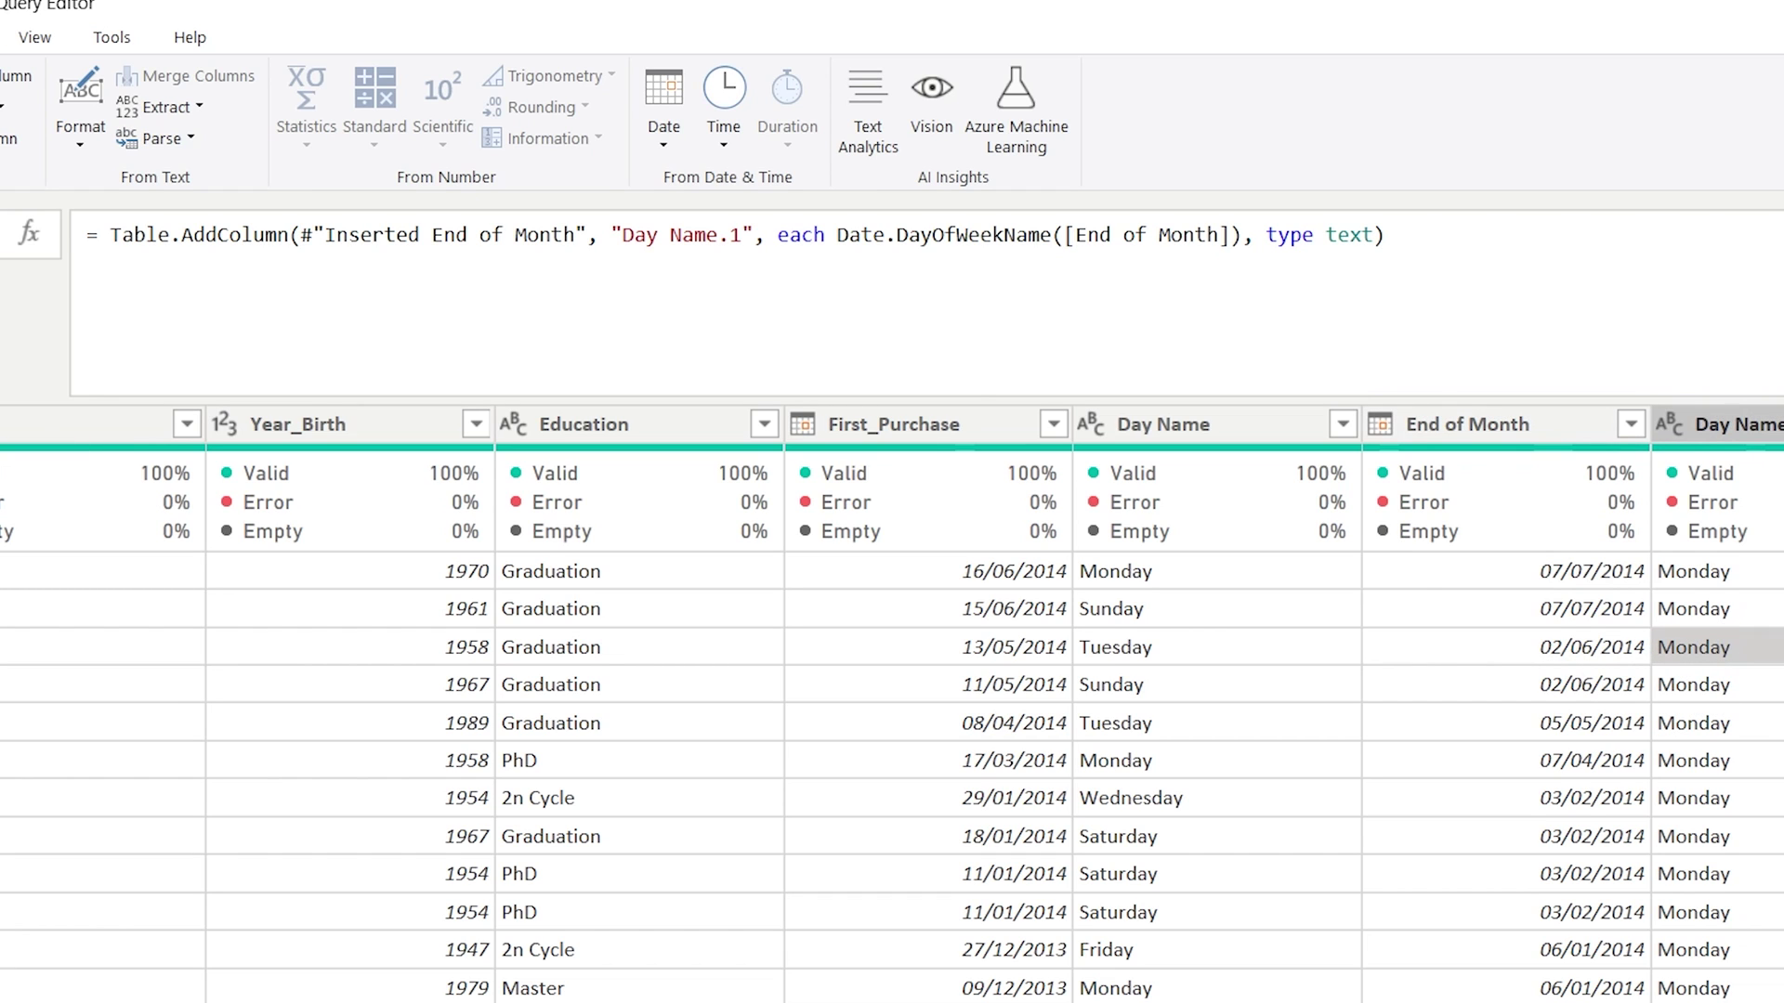
Step: Delete the Inserted Day Name1 step so End of Month is the last column
{"action": "key", "text": "Delete"}
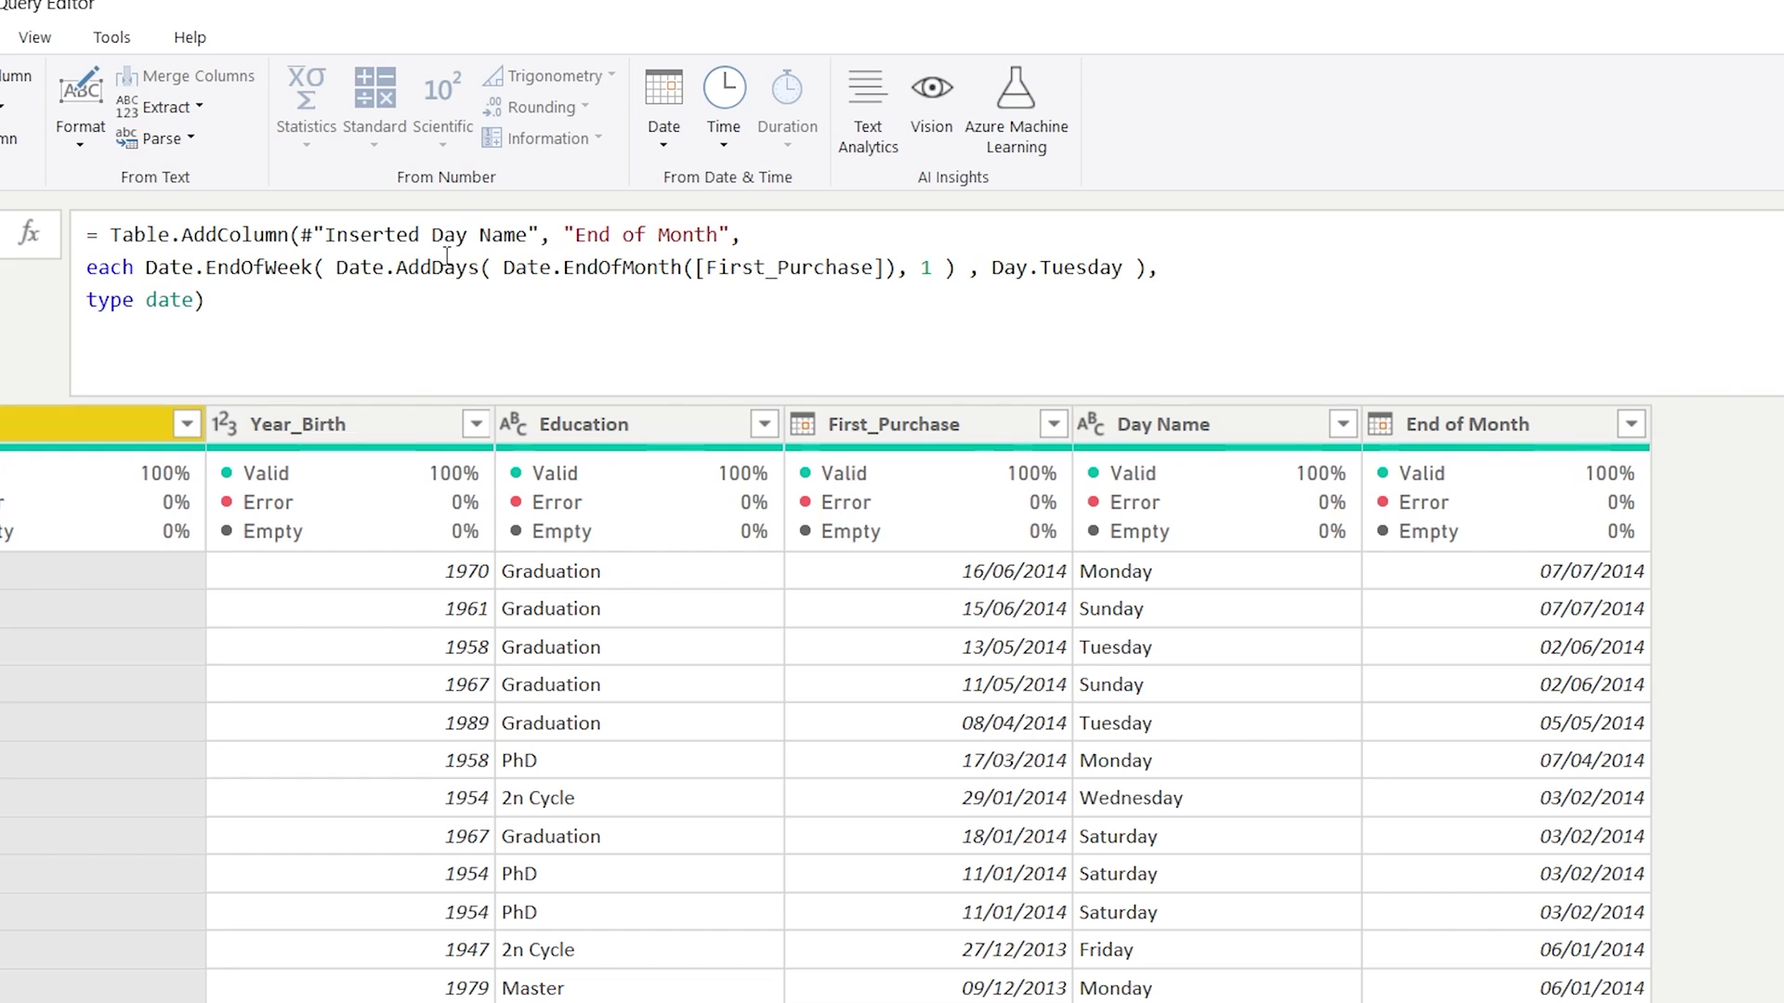